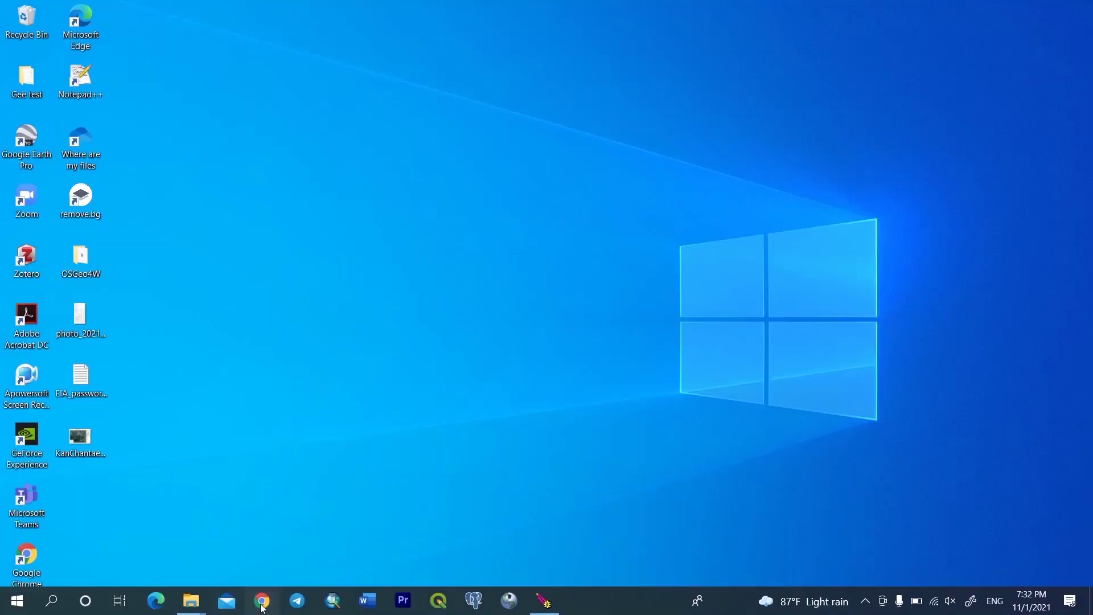
Leave the MapStore census dashboard and open a new Chrome window from the taskbar.
left_click(263, 600)
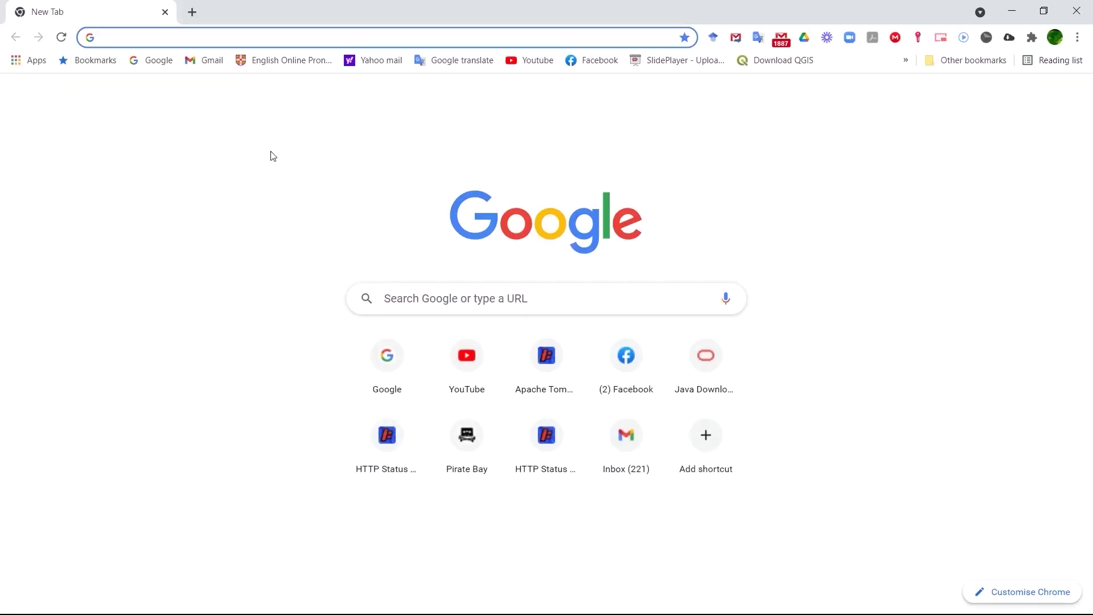
Google 'tomcat download' and open the Apache Tomcat 9 Software Downloads page.
left_click(162, 64)
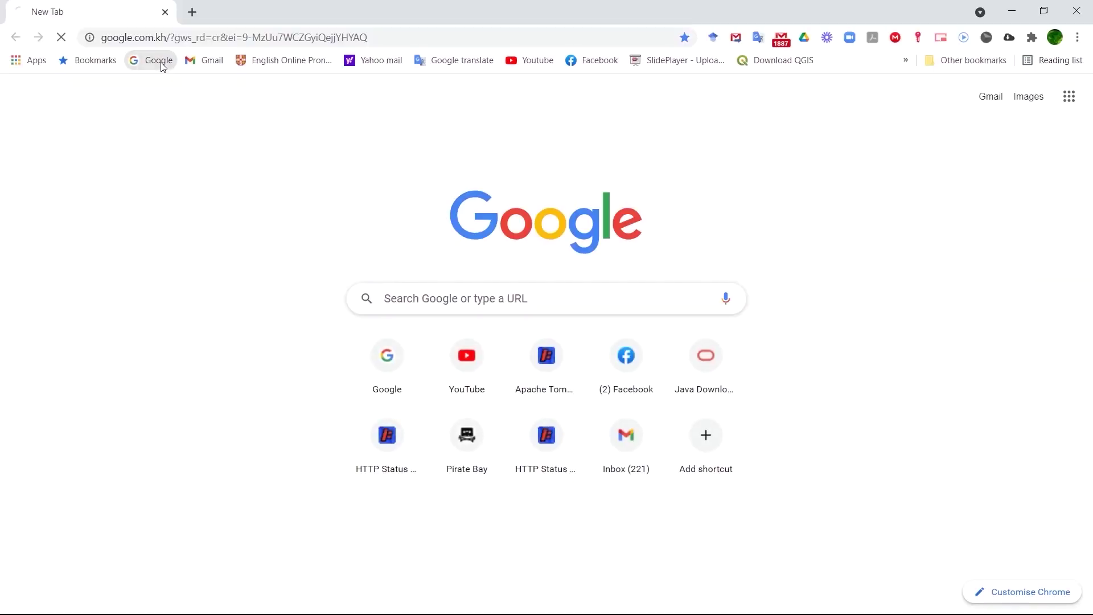
left_click(401, 298)
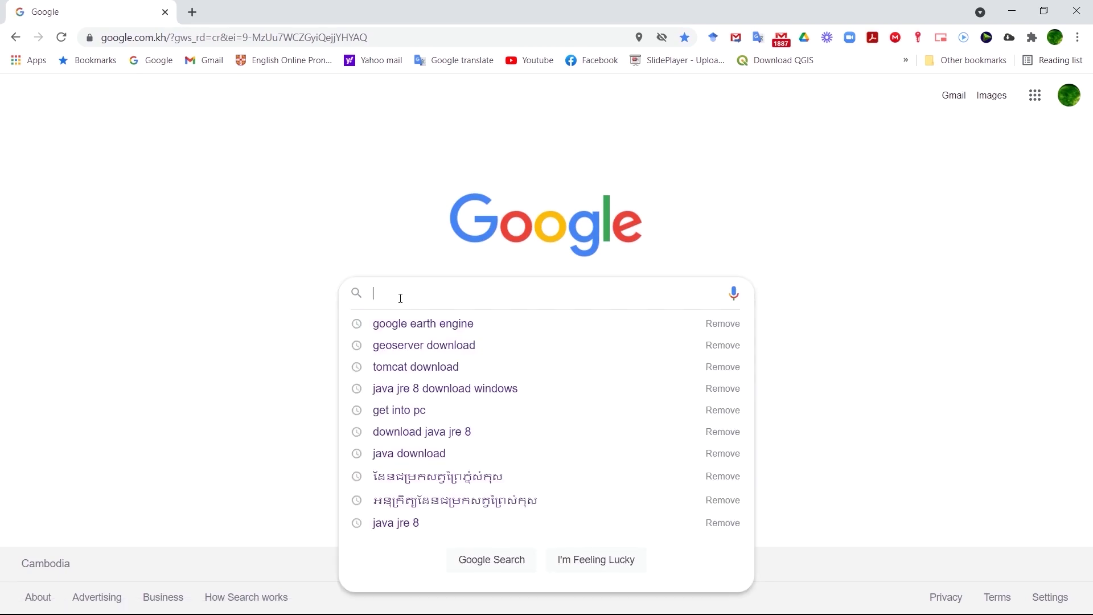
type("tocat")
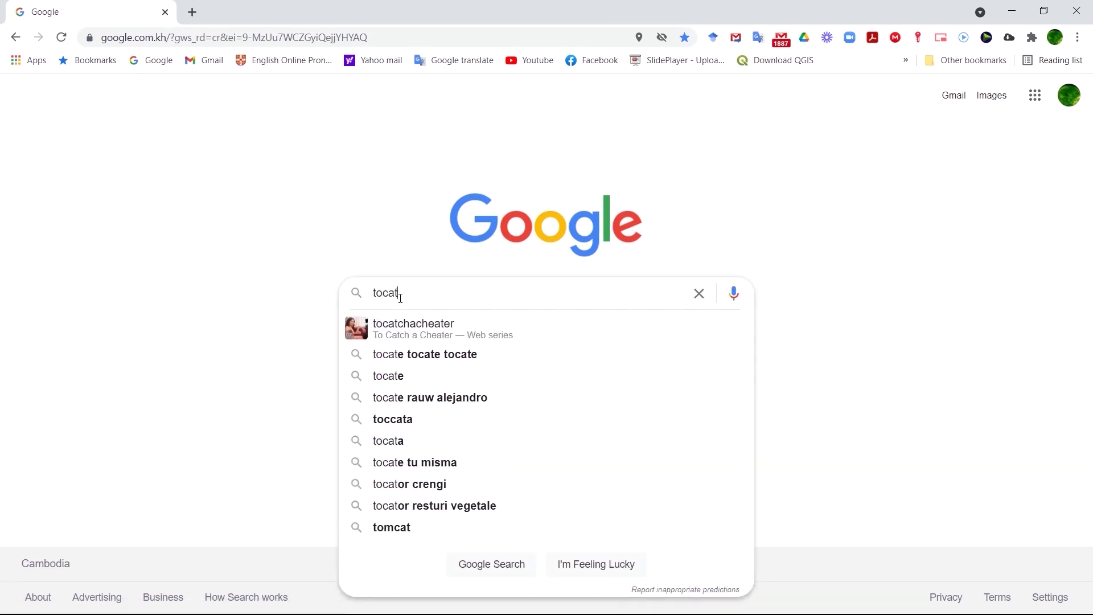
key("BackSpace")
key("BackSpace")
key("BackSpace")
type("m")
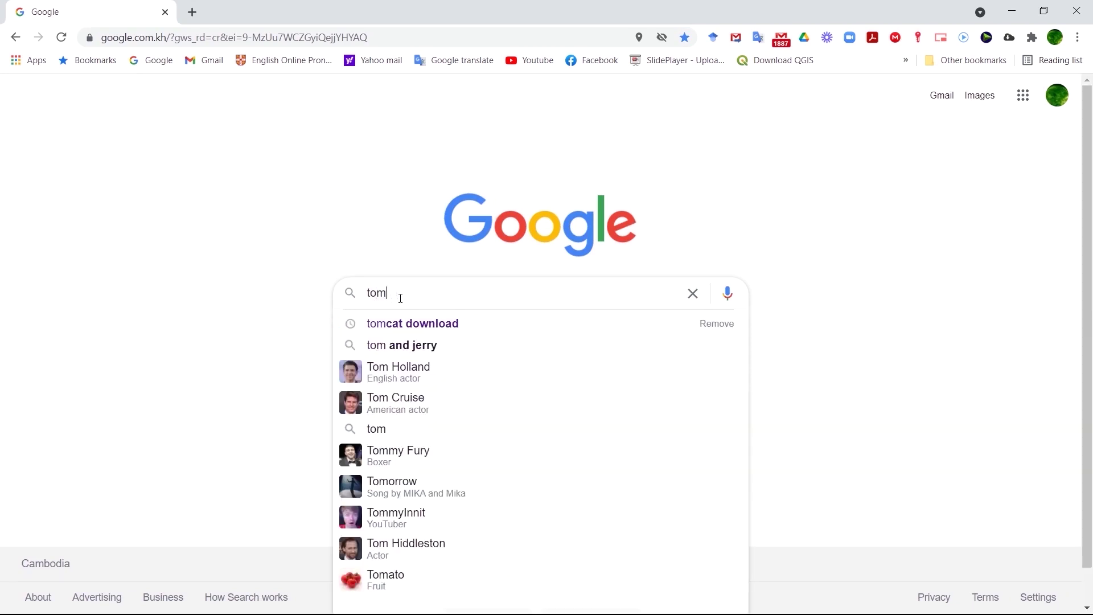
left_click(401, 328)
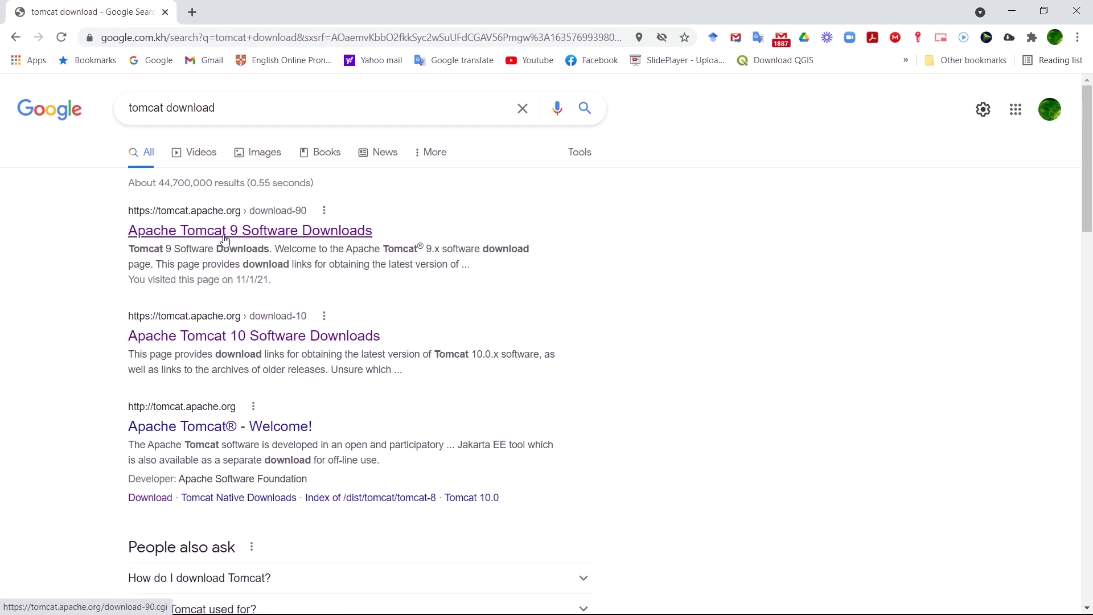
left_click(223, 235)
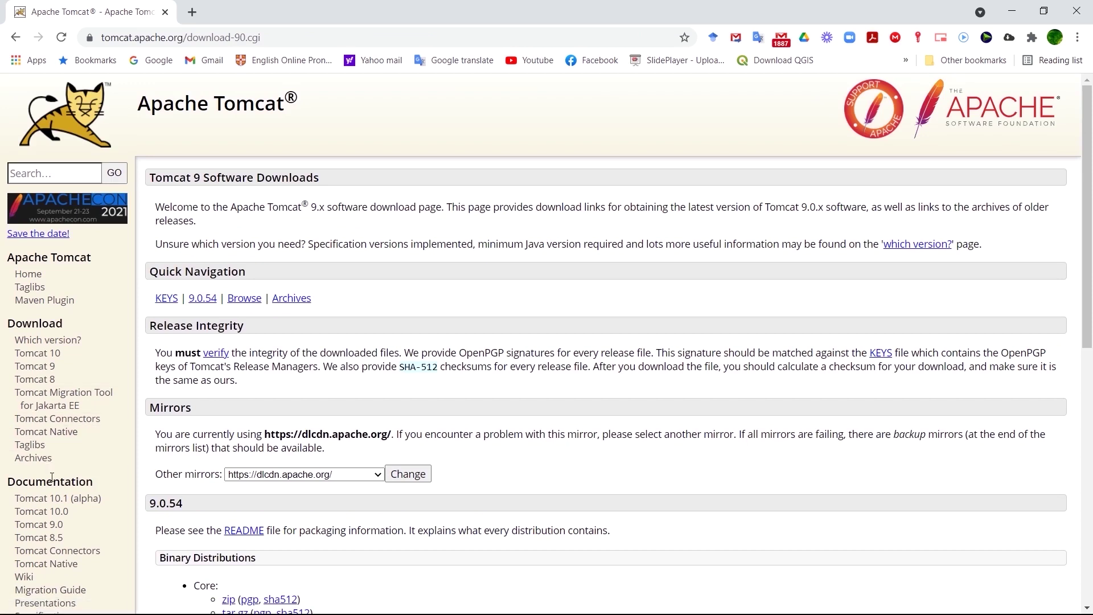
Download the Tomcat 9.0.54 32-bit/64-bit Windows Service Installer (apache-tomcat-9.0.54.exe).
left_click(29, 369)
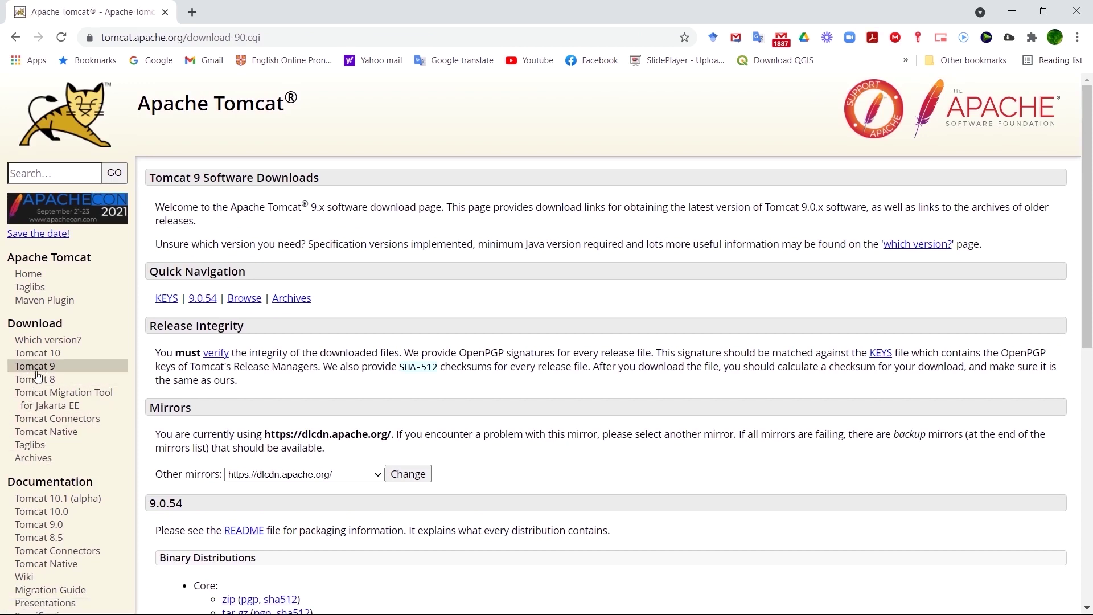
left_click(37, 369)
scroll(338, 381, "down", 6)
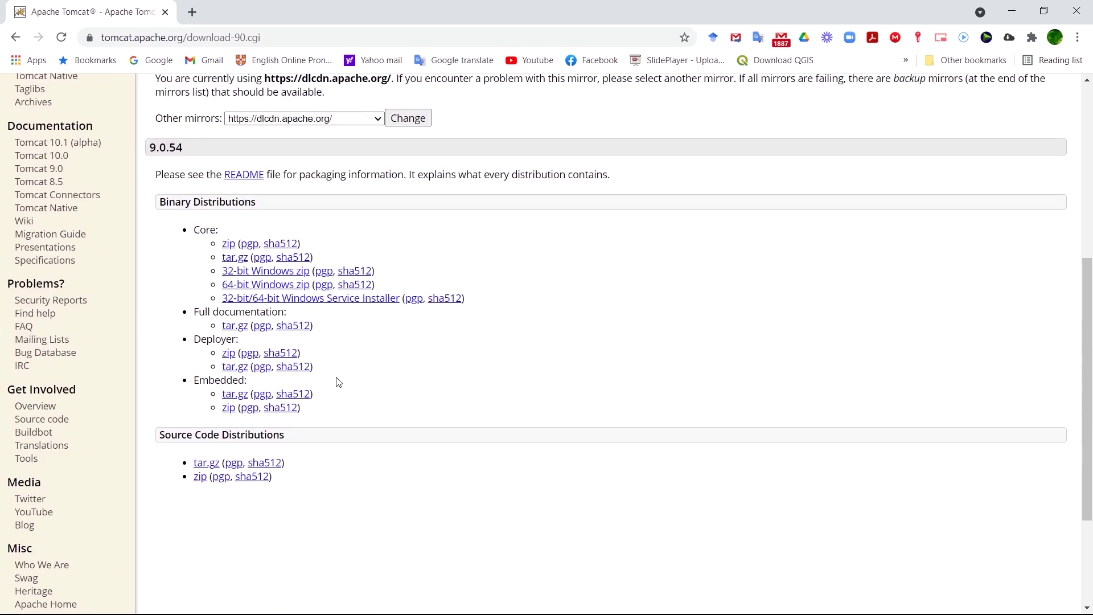
left_click(301, 301)
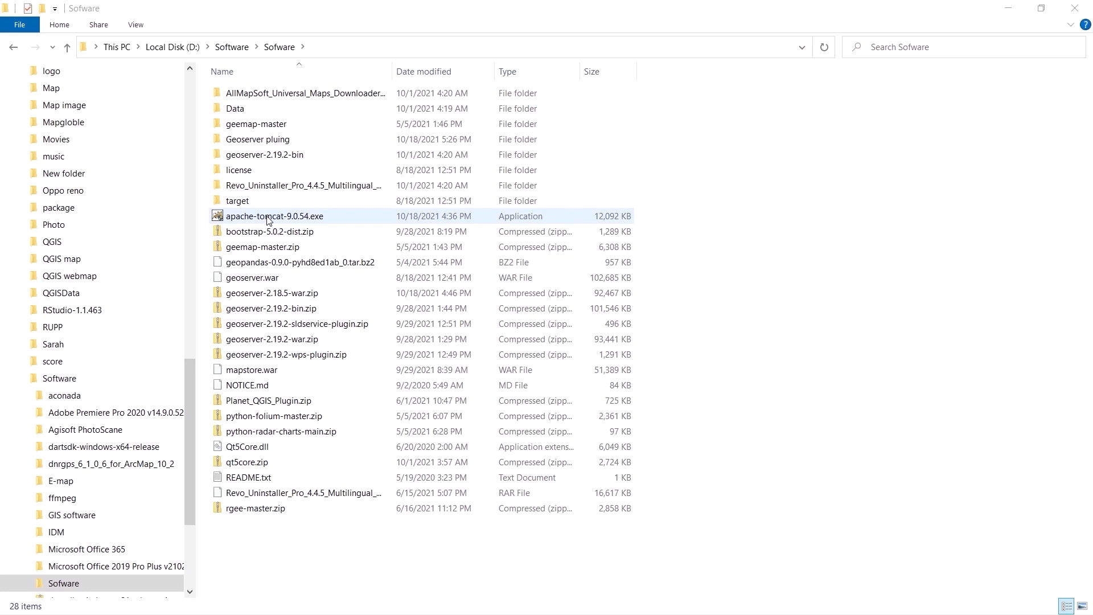
Run apache-tomcat-9.0.54.exe, accept the licence, and add the Host Manager and Examples components.
double_click(268, 219)
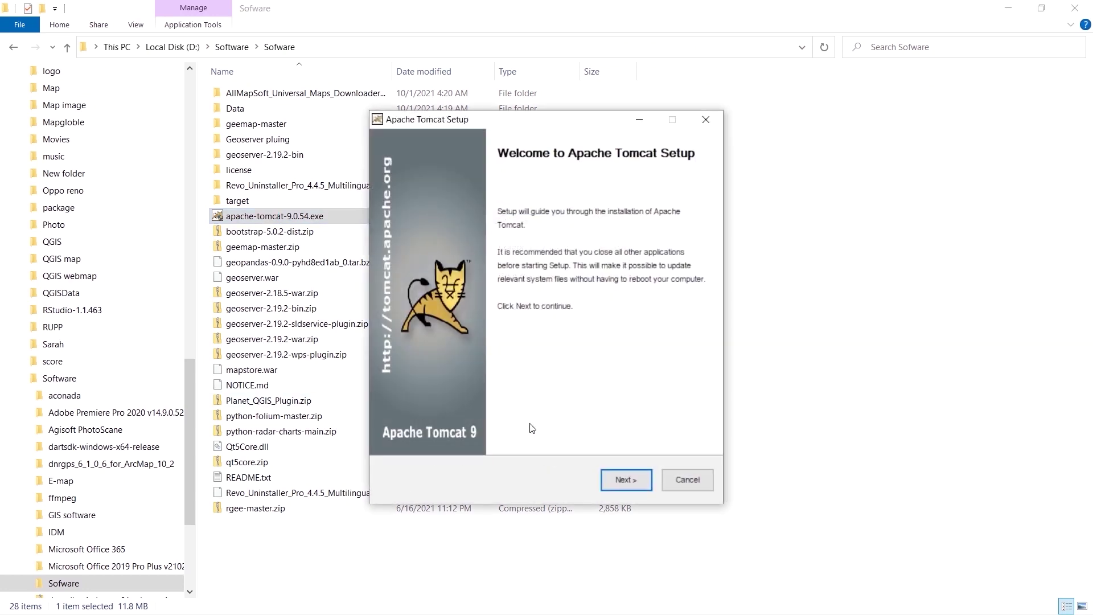
left_click(622, 481)
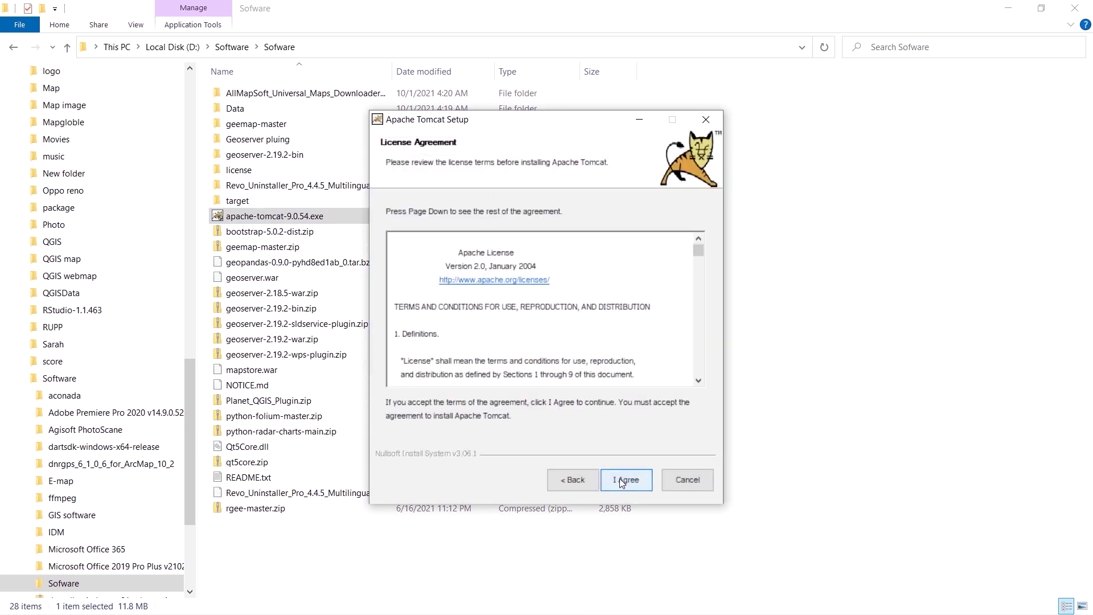
left_click(621, 480)
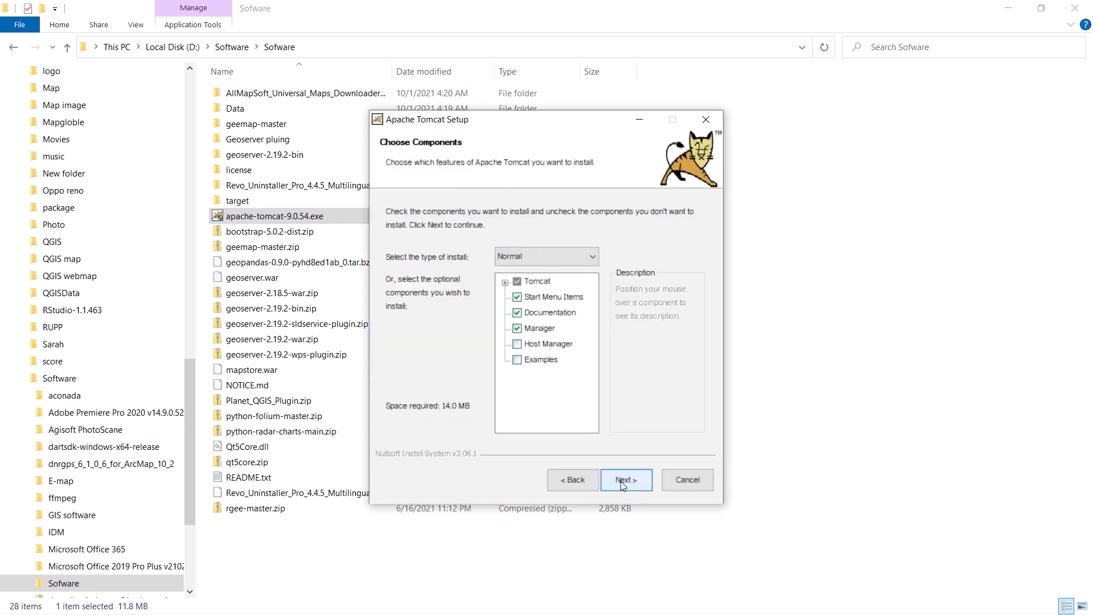
left_click(516, 344)
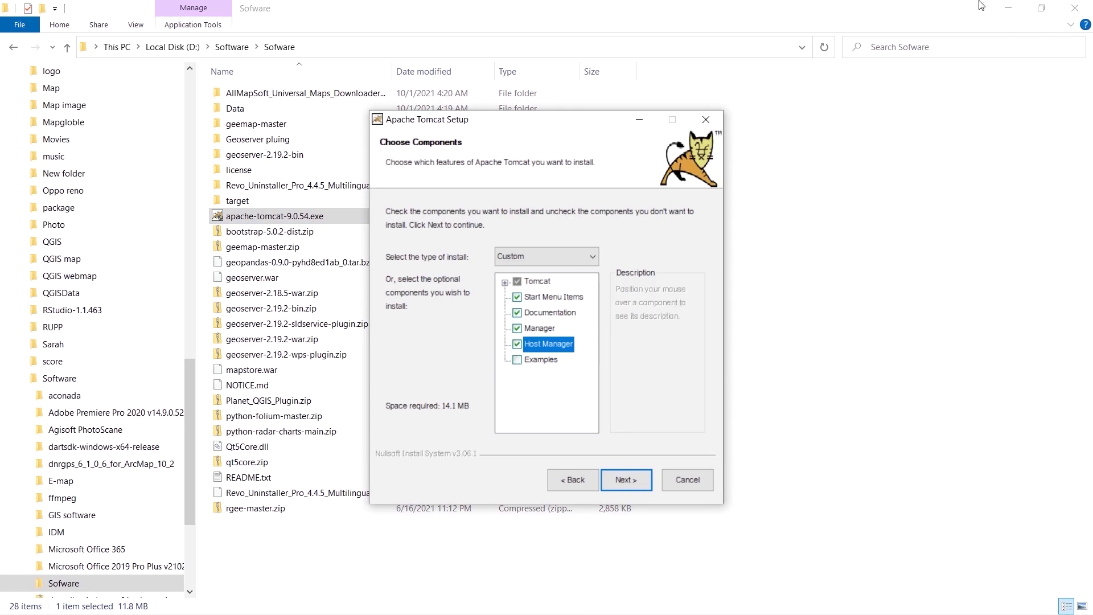
left_click(1007, 8)
left_click(517, 360)
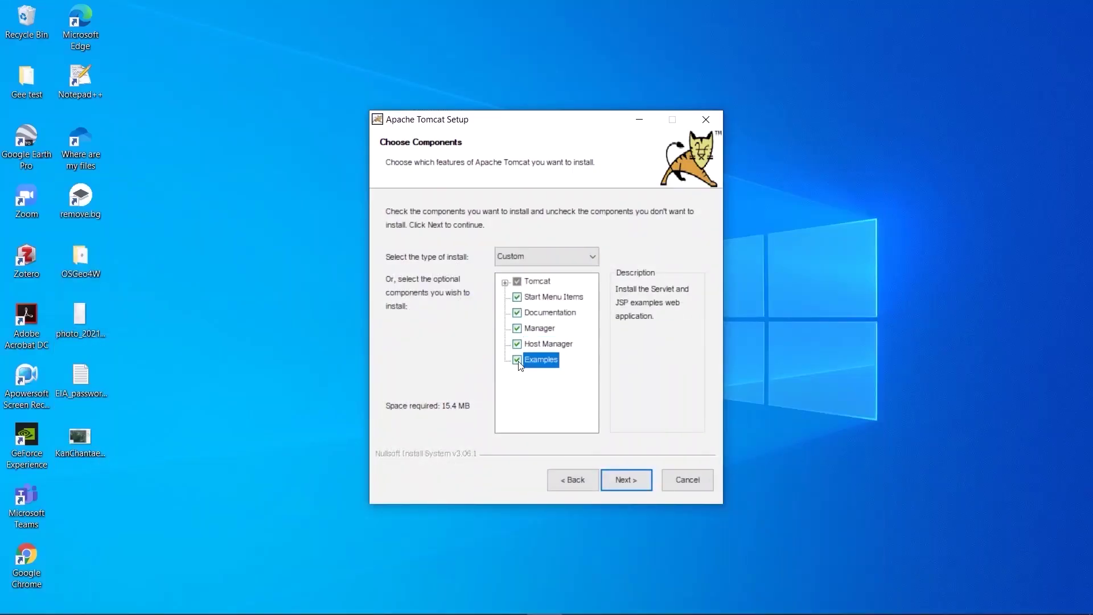
left_click(623, 479)
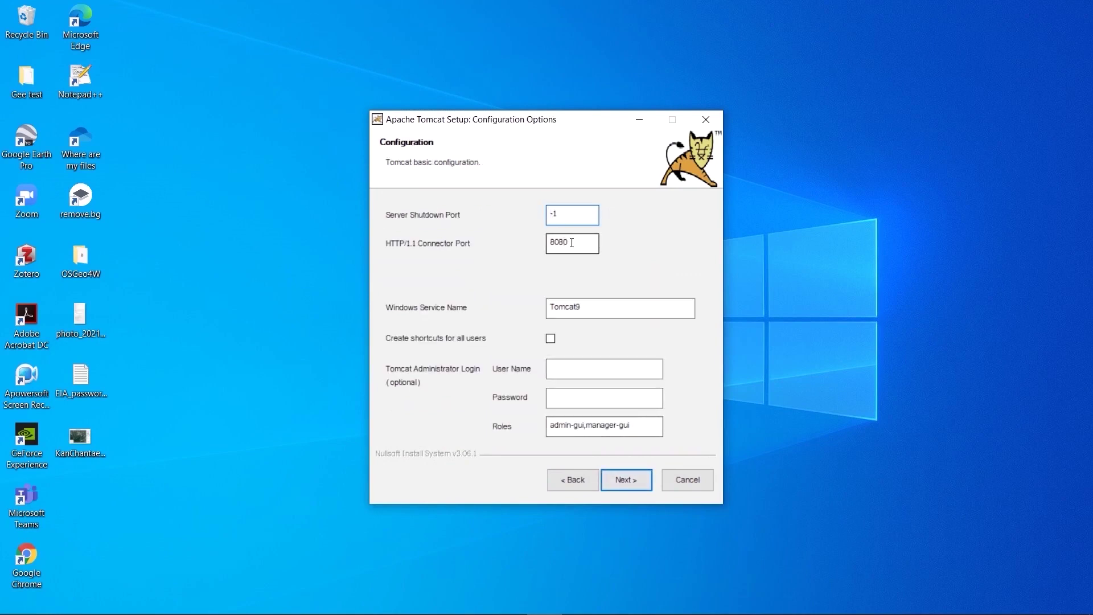
Keep connector port 8080 and set the administrator user name 'admin' with a password.
left_click_drag(568, 243, 549, 244)
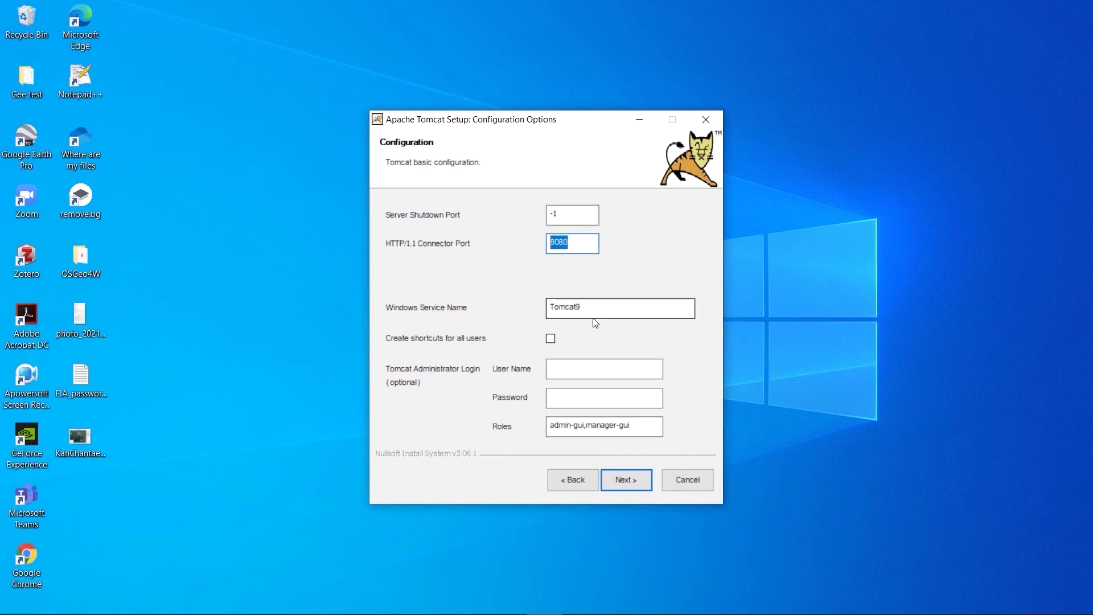
left_click(570, 370)
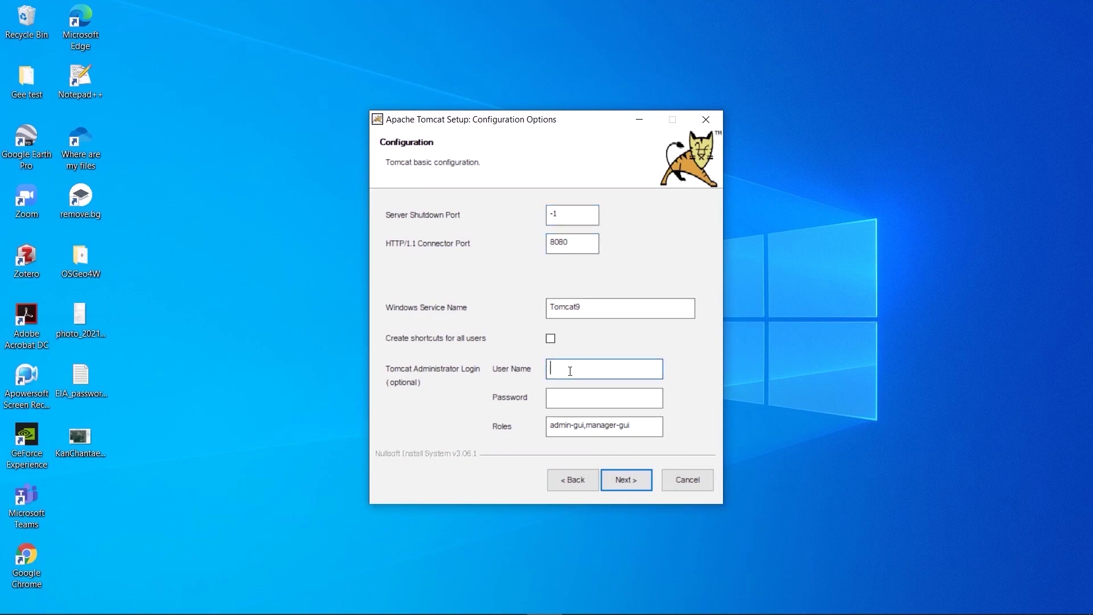
type("admin")
left_click(563, 396)
type("admin")
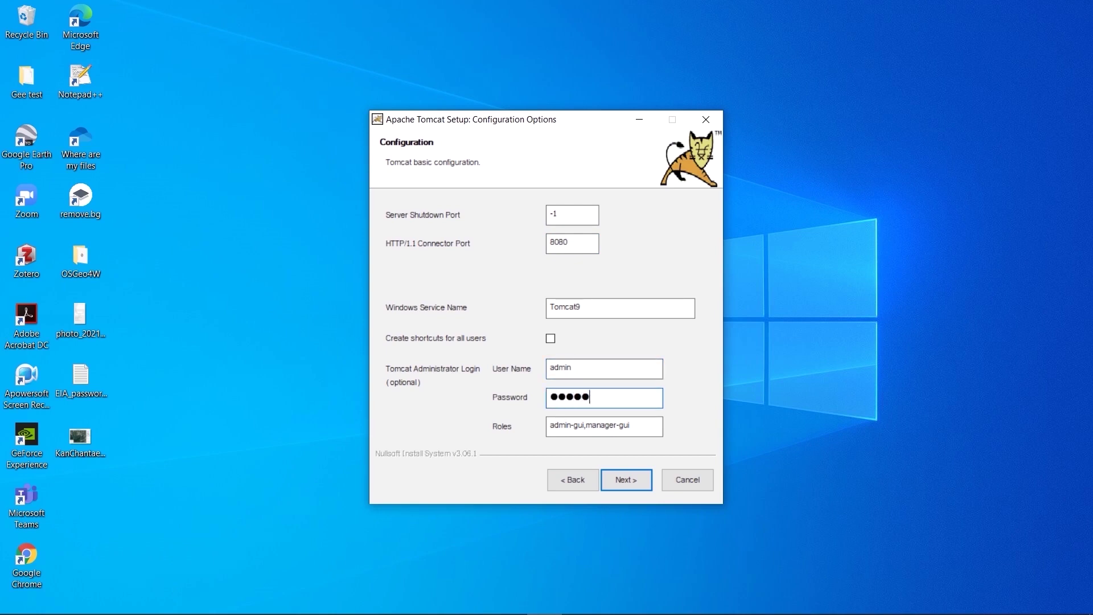
left_click(624, 481)
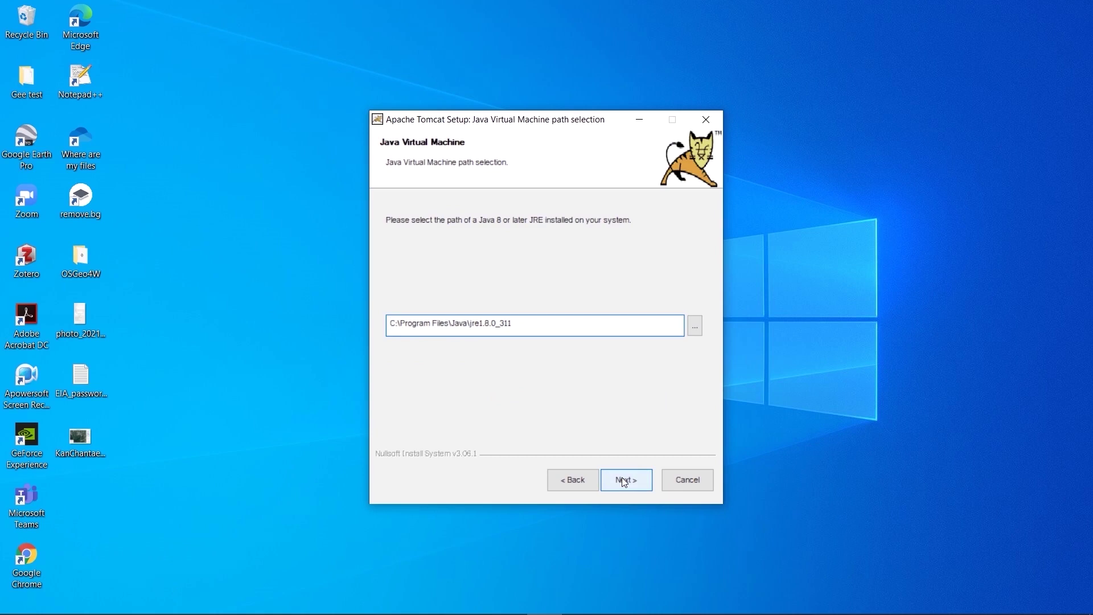
Accept the Java 8 JRE path, install to the default Tomcat 9.0 folder, and finish setup.
left_click(624, 482)
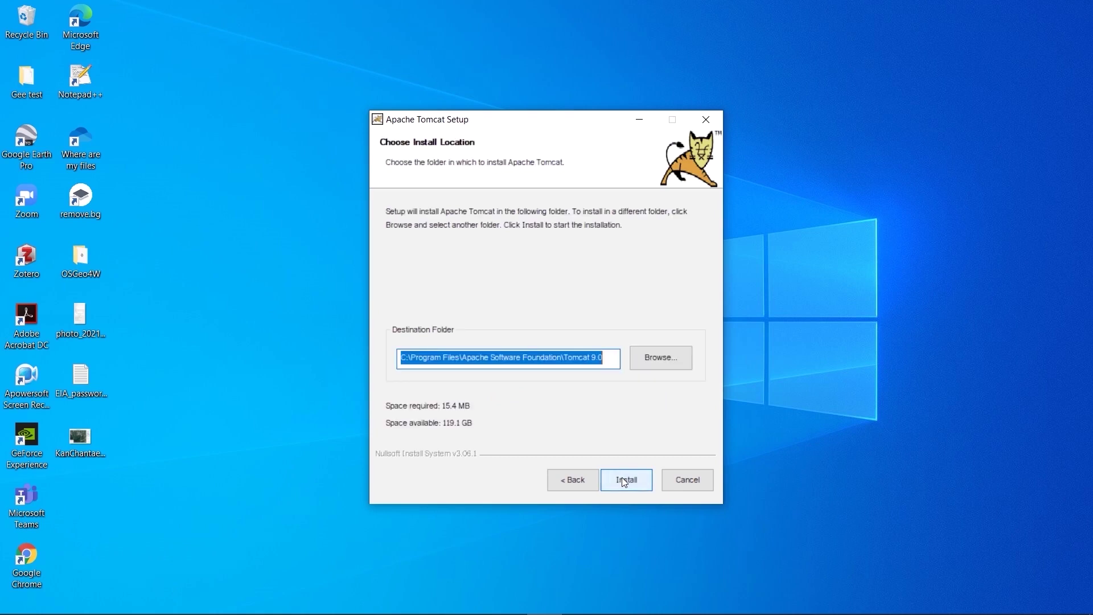
left_click(624, 482)
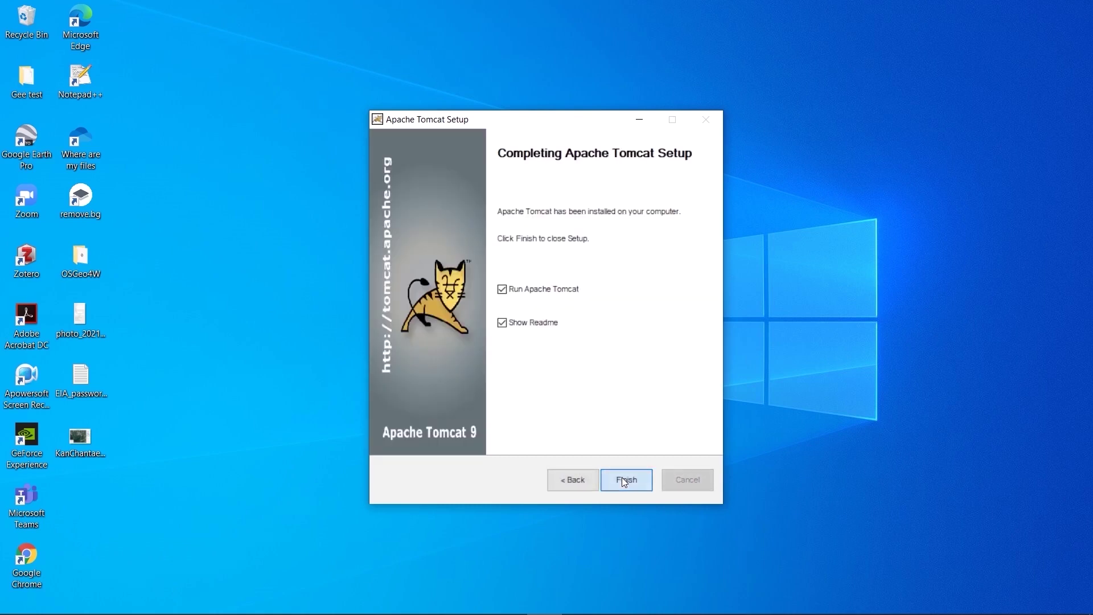
left_click(625, 482)
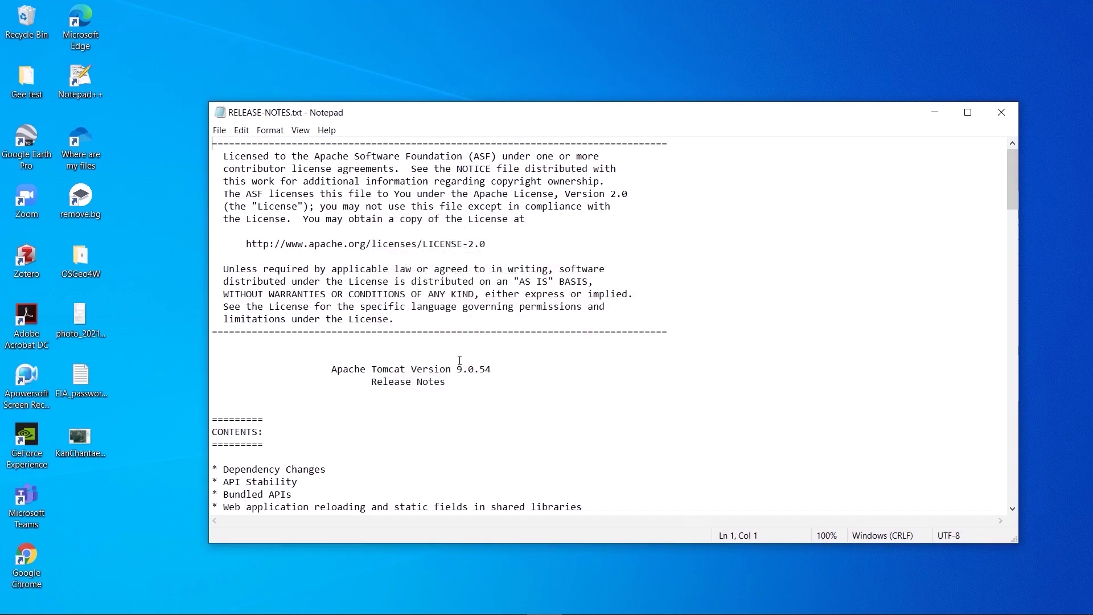
Close the Tomcat release notes and refresh the desktop.
left_click(1001, 112)
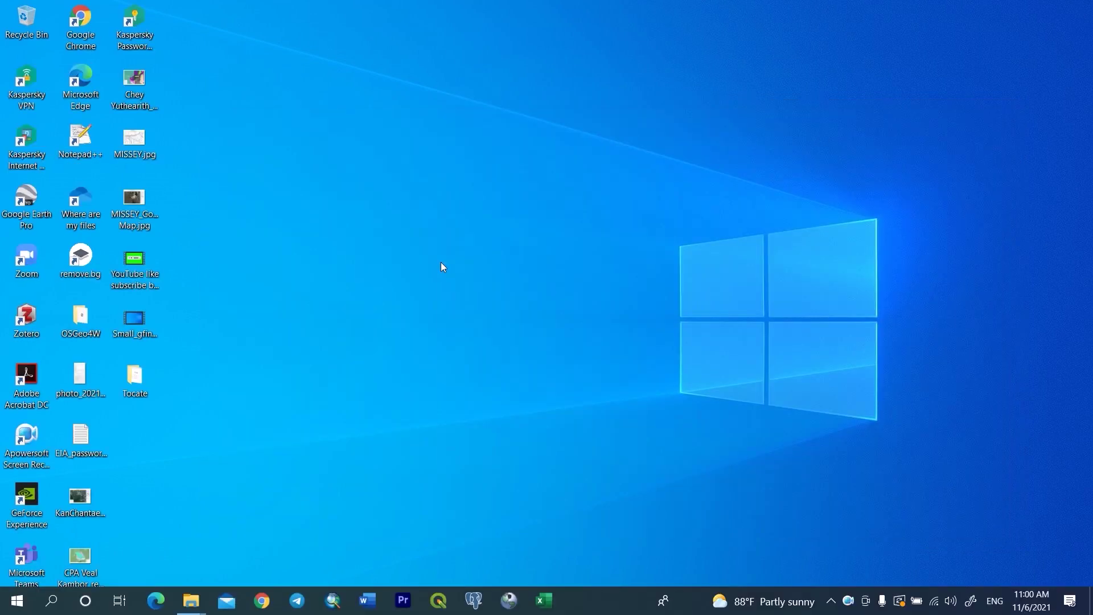
right_click(441, 261)
left_click(468, 304)
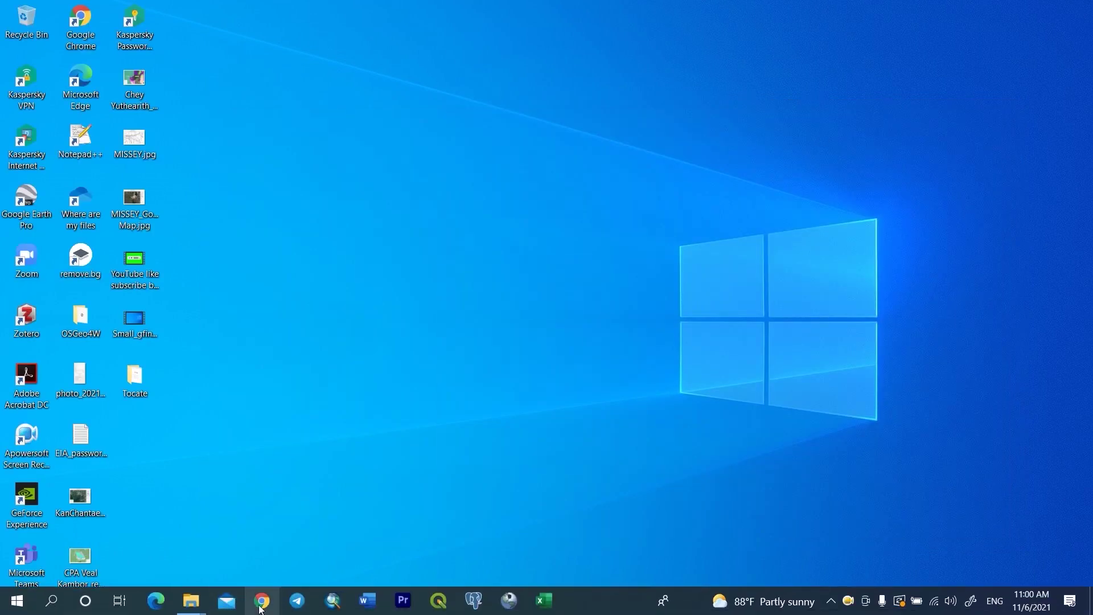
Search Google for 'geoserver download' and bring up options for the Download - GeoServer result.
left_click(264, 605)
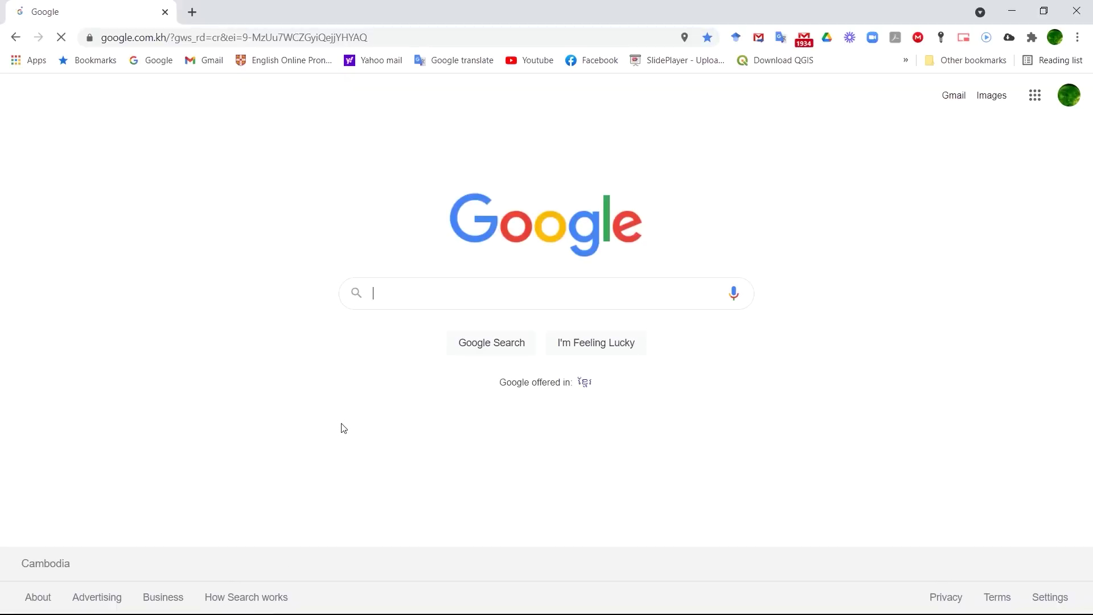
left_click(407, 296)
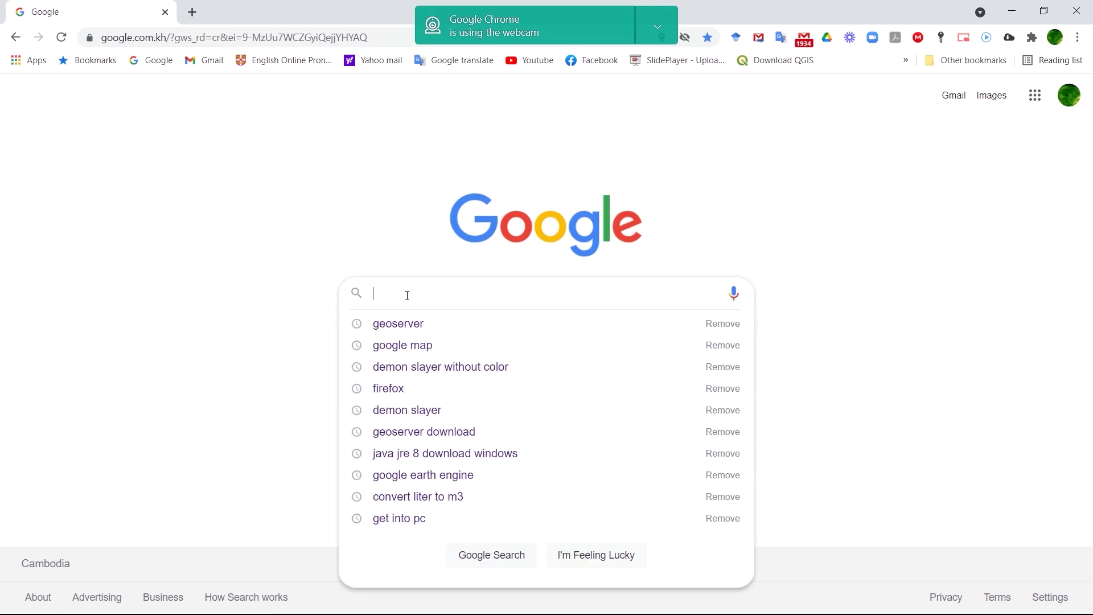
type("g")
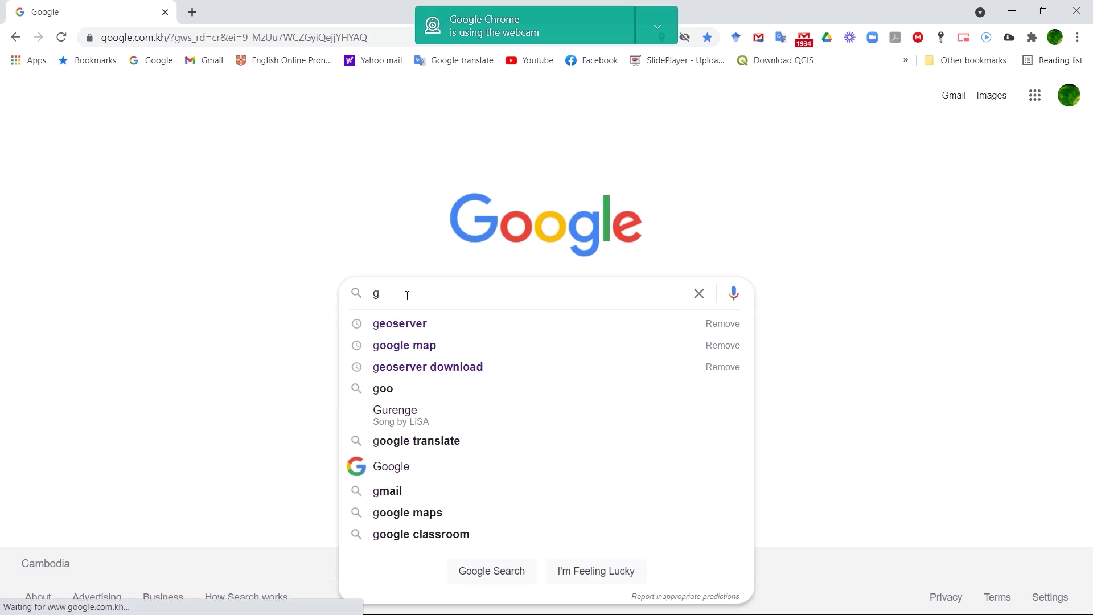
type("eose")
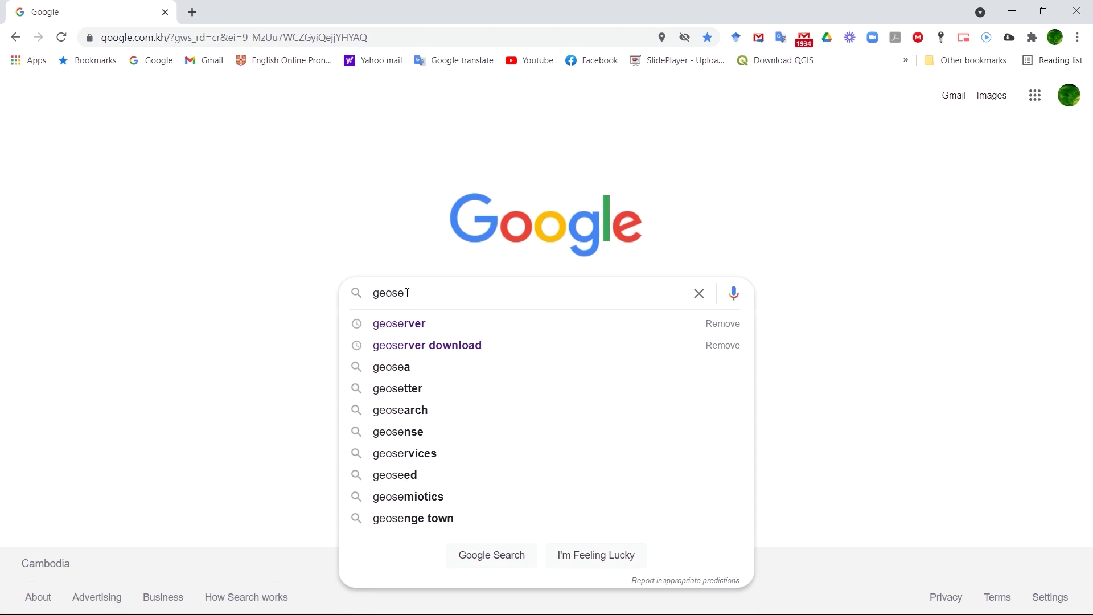
type("ver")
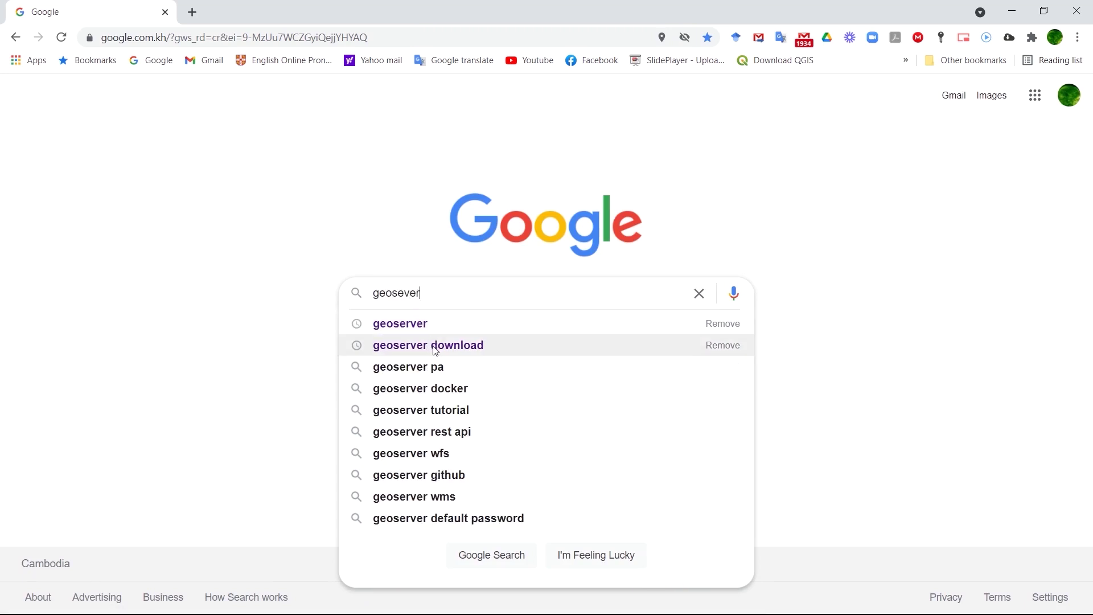
left_click(436, 346)
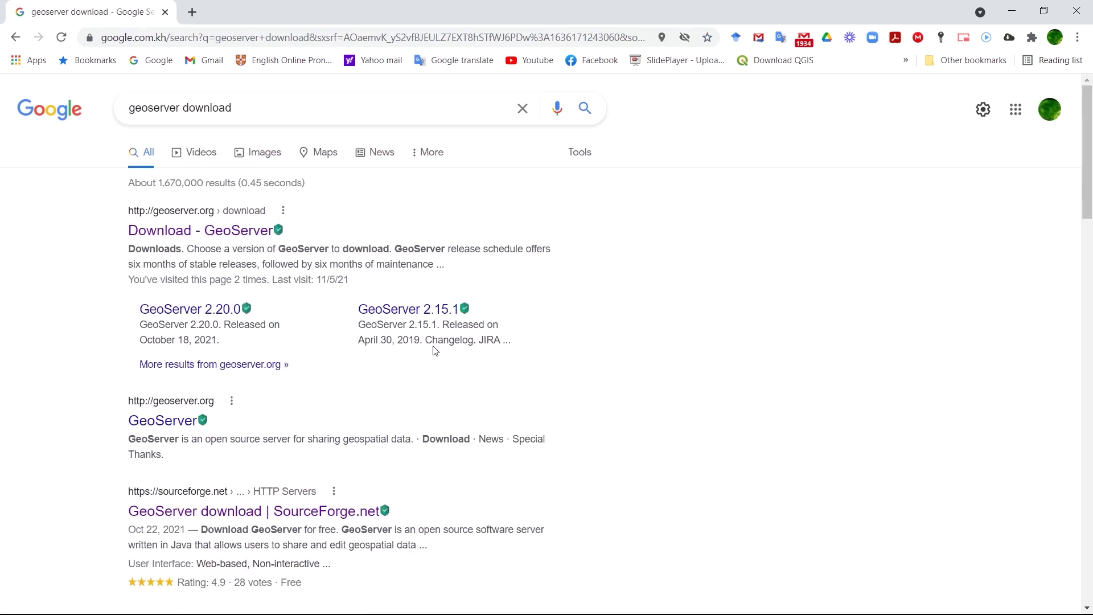
right_click(180, 233)
Open Download - GeoServer in a new tab and start the GeoServer 2.19.3 Web Archive download.
left_click(213, 243)
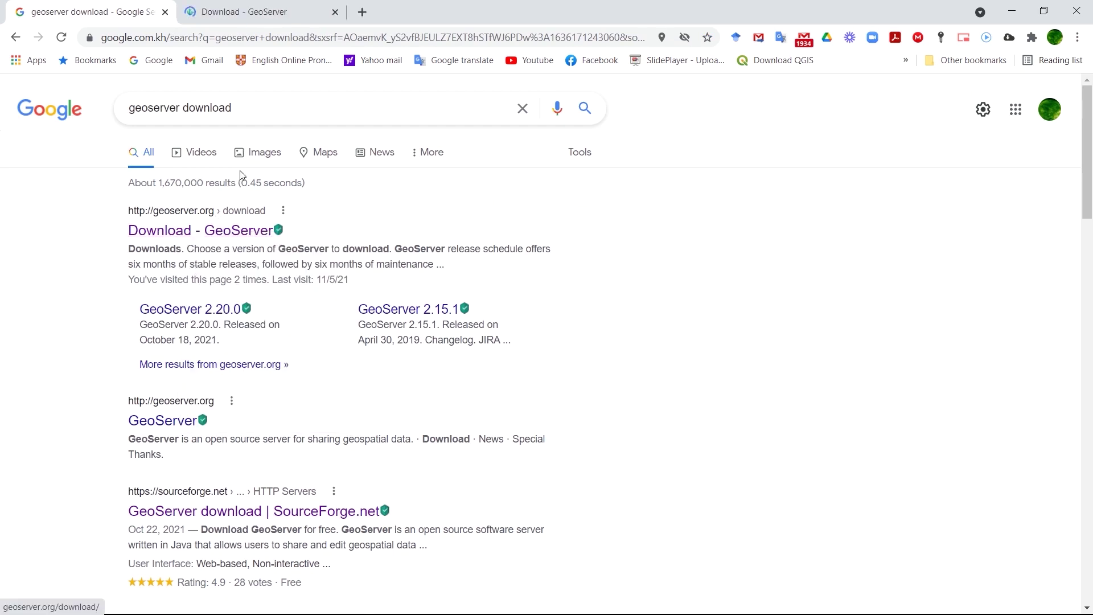
left_click(284, 22)
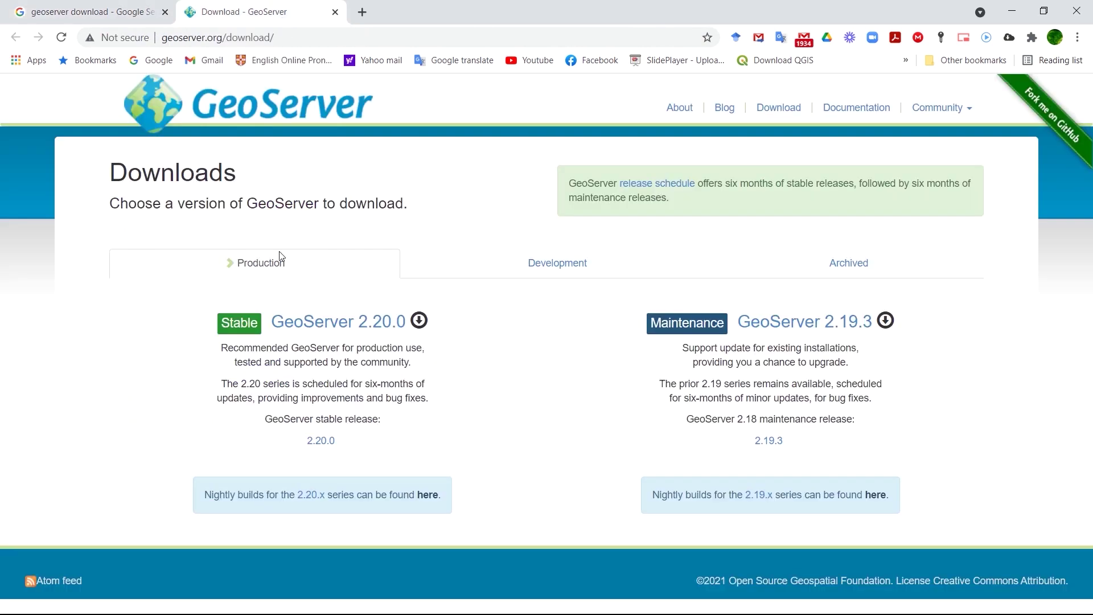
left_click(764, 330)
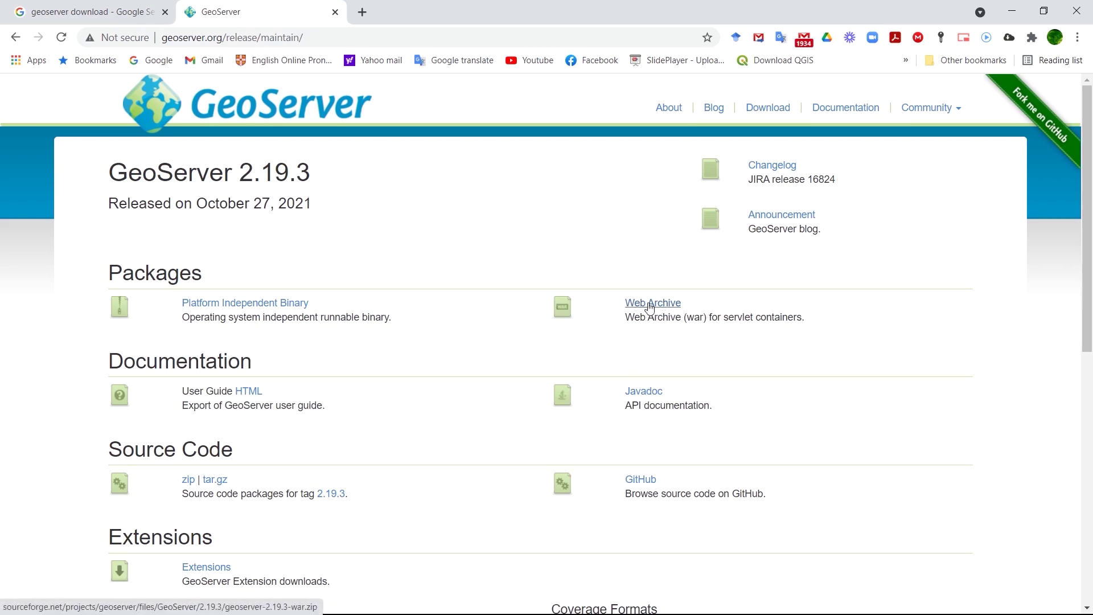
left_click(650, 308)
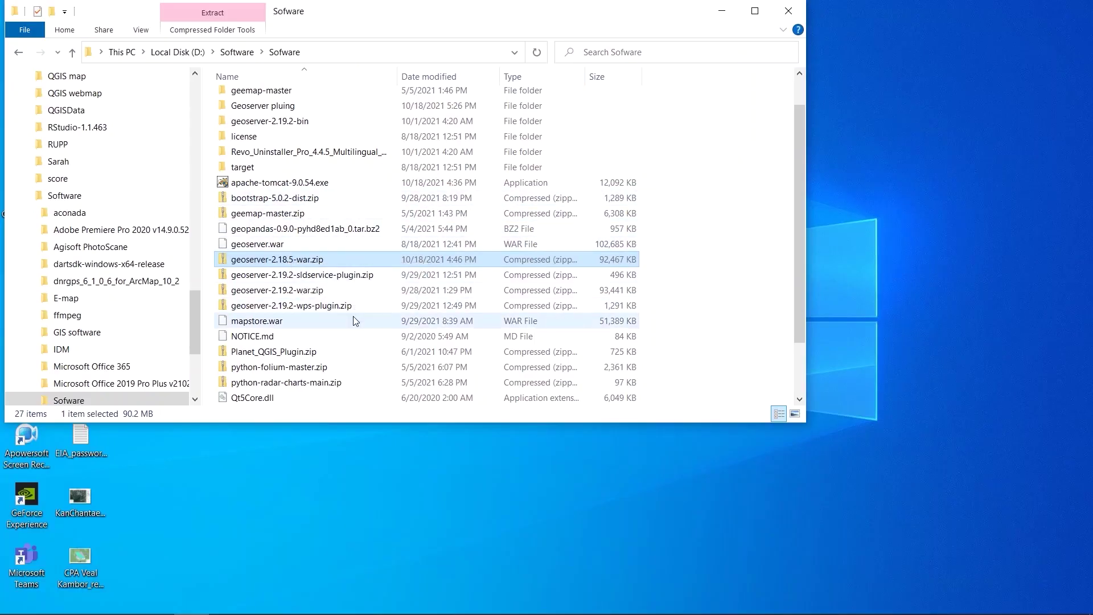
Extract geoserver-2.19.2-war.zip with 7-Zip into a geoserver-2.19.2-war folder and open it.
left_click(279, 291)
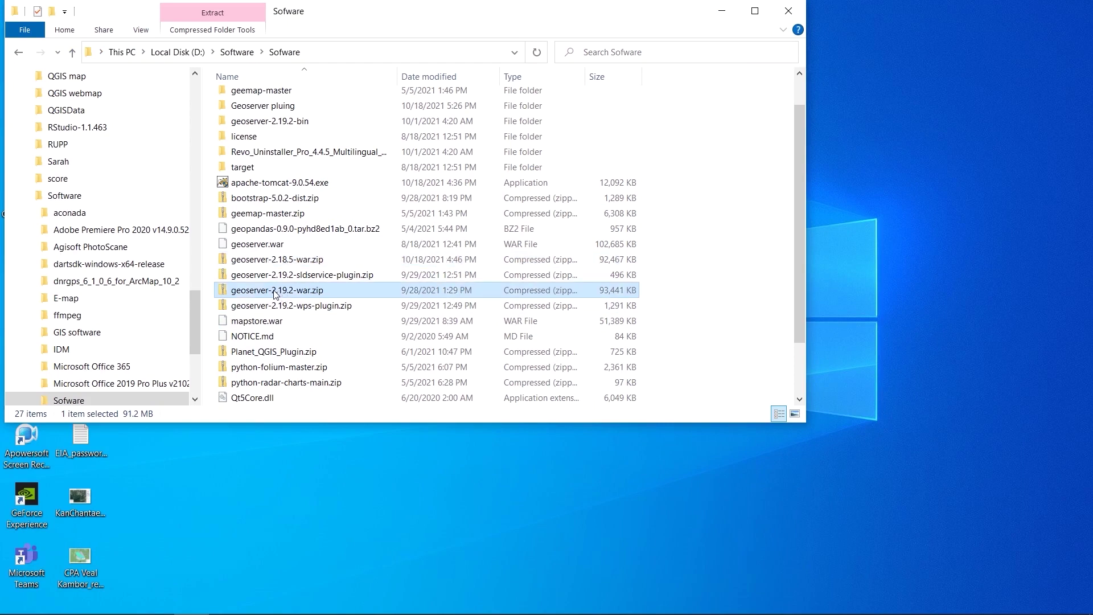
right_click(275, 294)
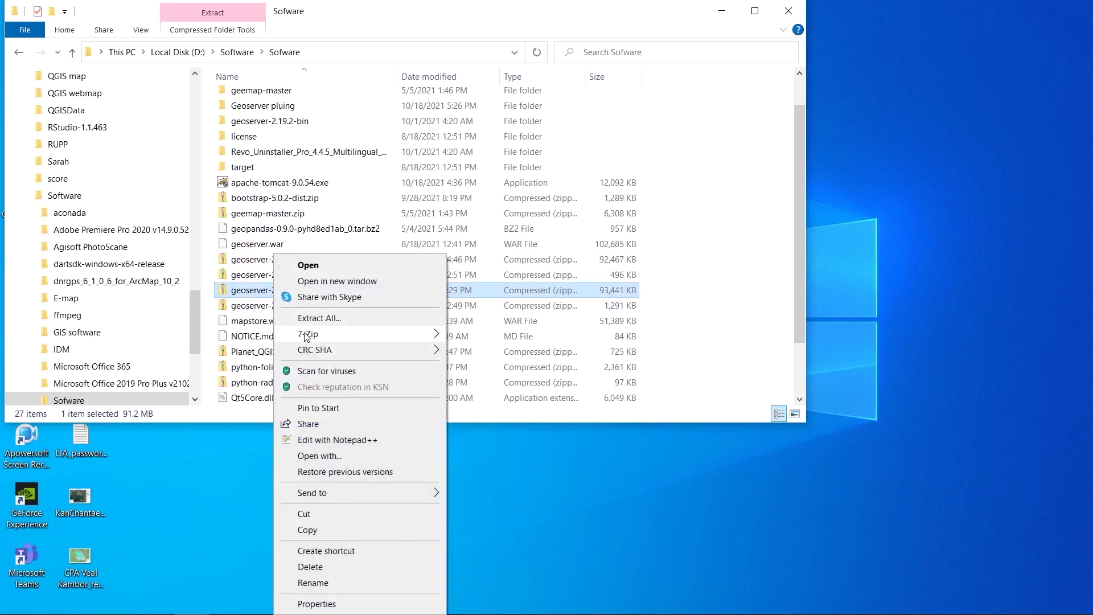
mouse_move(398, 337)
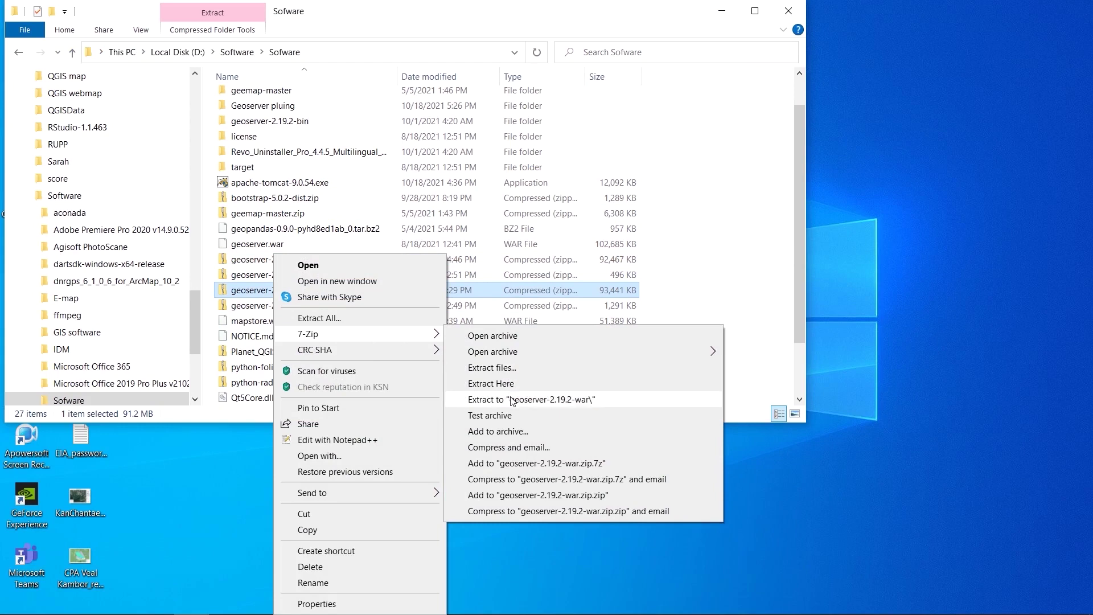
left_click(512, 400)
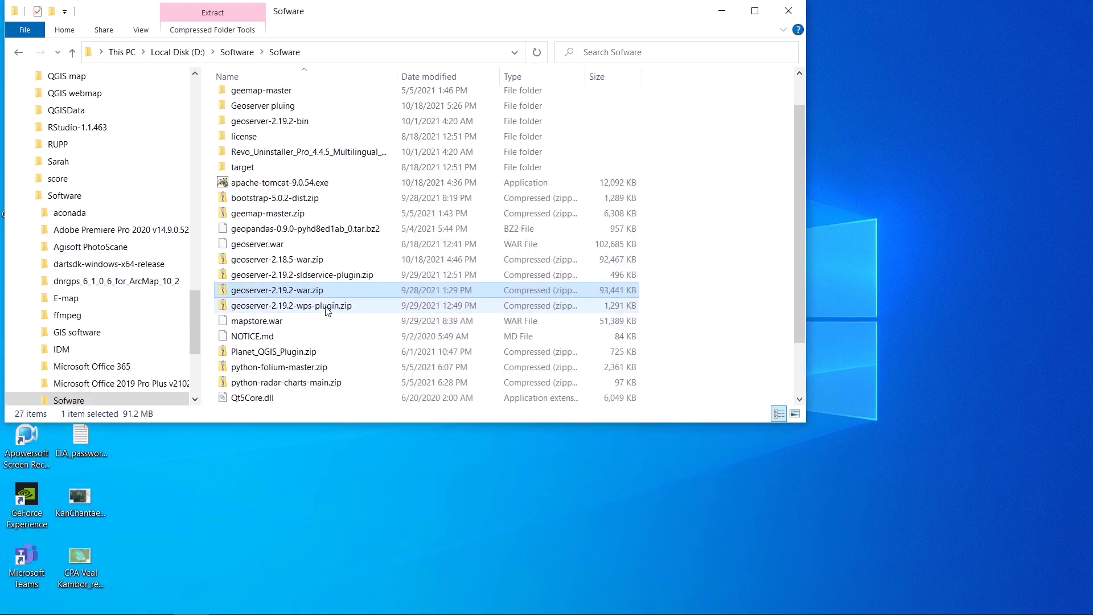
scroll(342, 302, "down", 1)
double_click(251, 91)
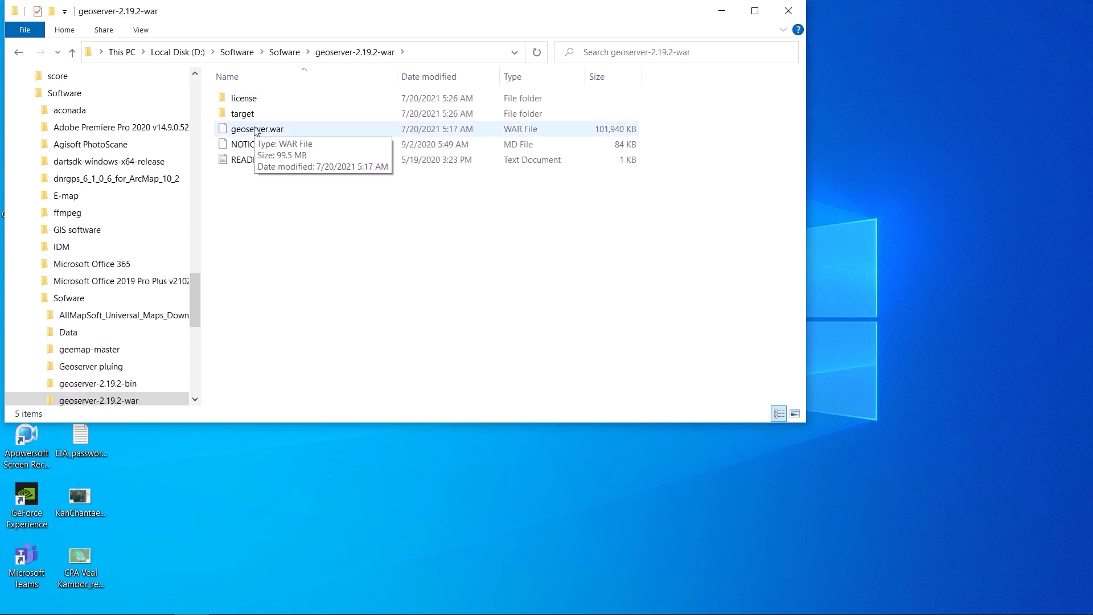
Copy geoserver.war, then show and refresh the desktop.
right_click(257, 131)
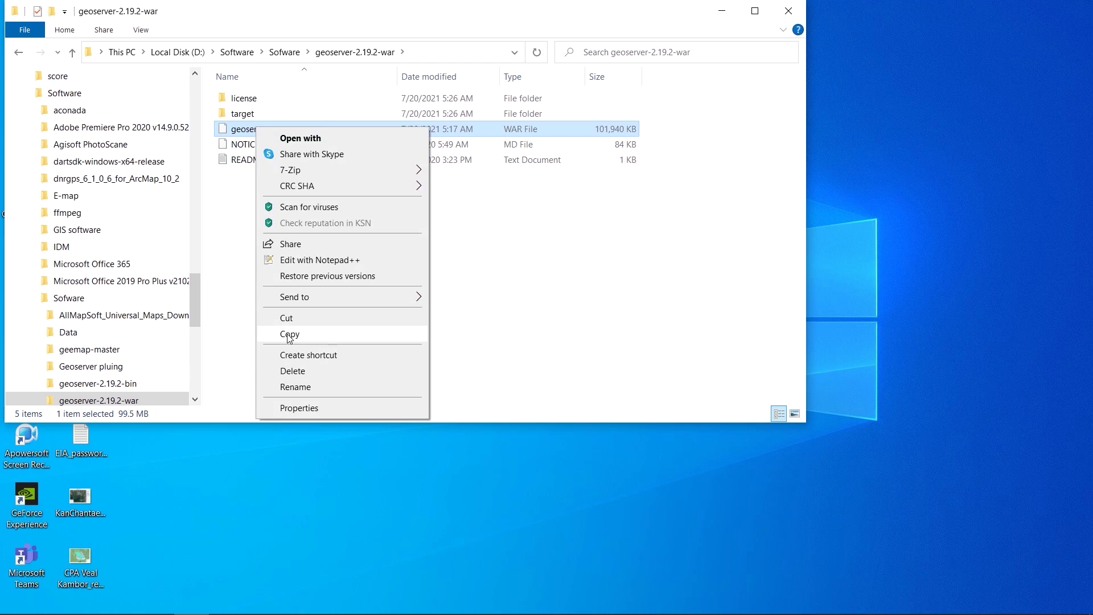
left_click(289, 337)
key("super+d")
right_click(509, 122)
left_click(546, 164)
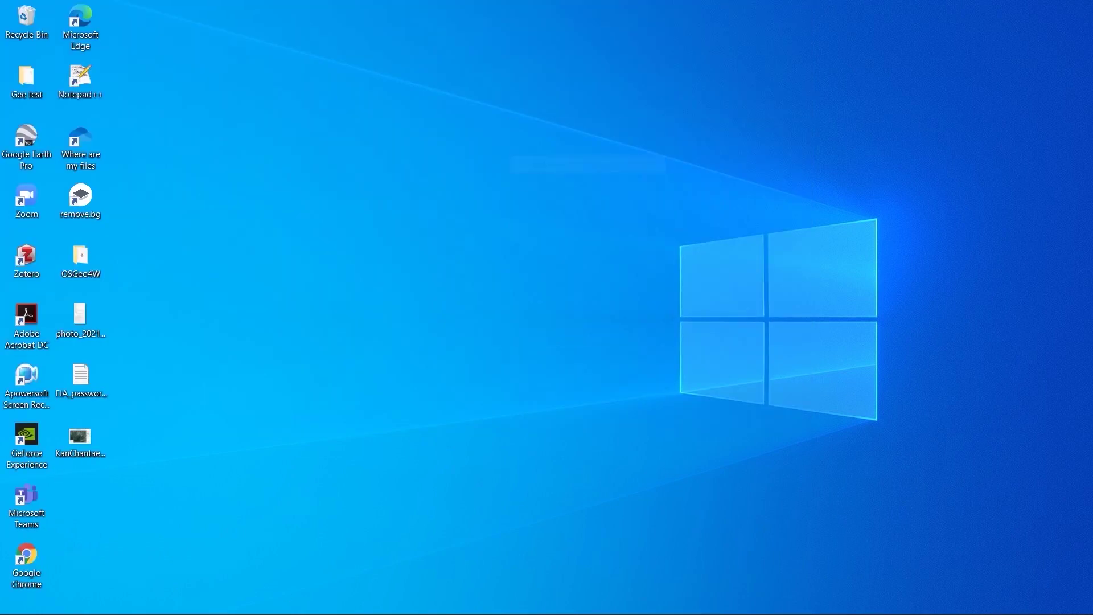
mouse_move(219, 609)
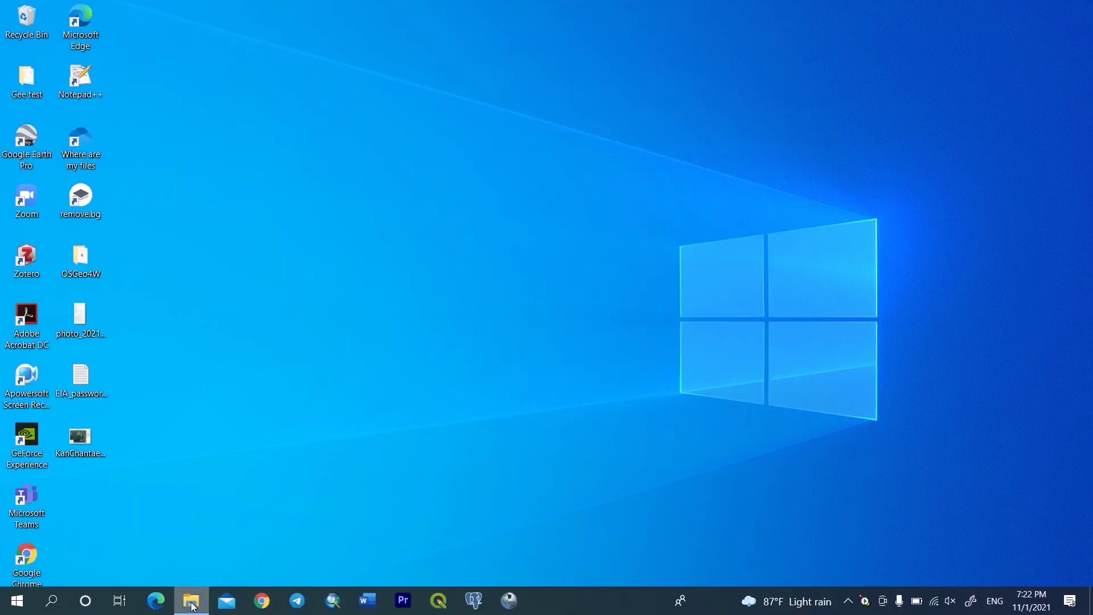
right_click(192, 604)
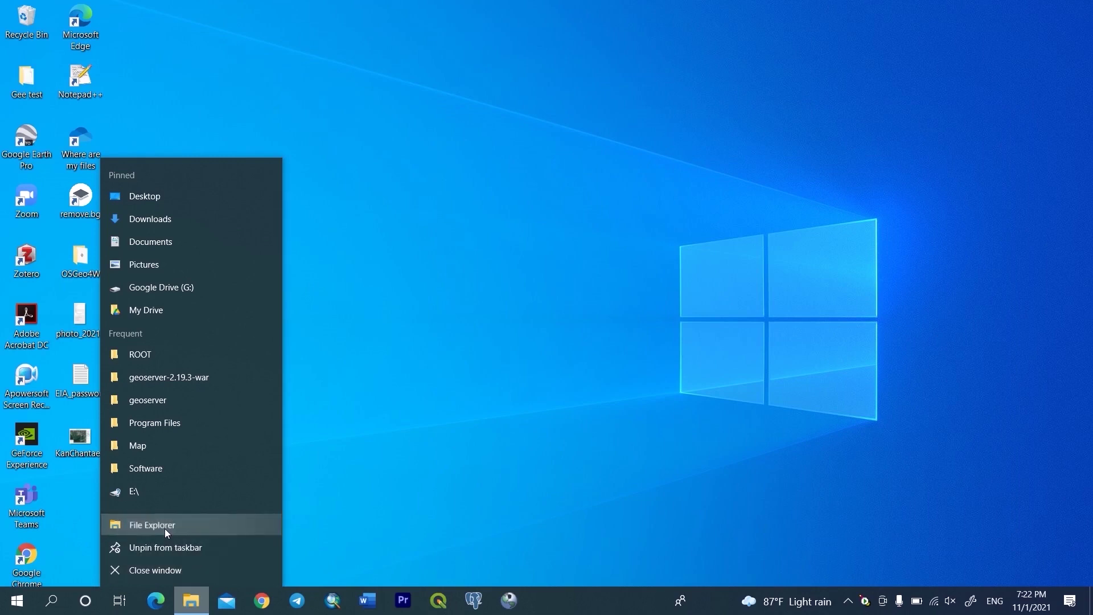
Browse to C:\Program Files\Apache Software Foundation\Tomcat 9.0\bin, granting folder access, and select Tomcat9w.exe.
left_click(165, 526)
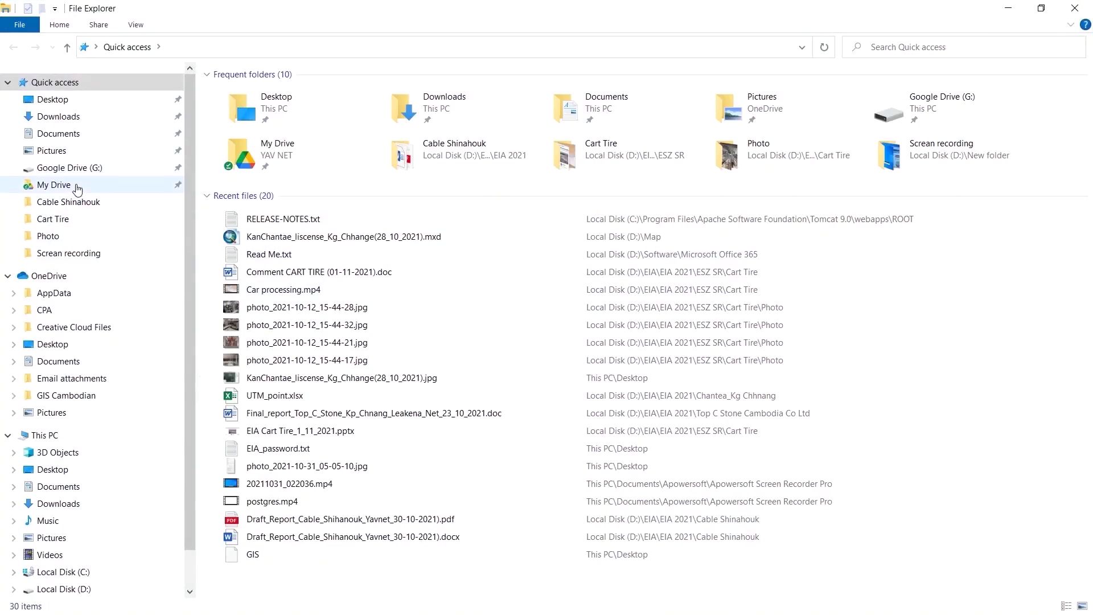
left_click(63, 571)
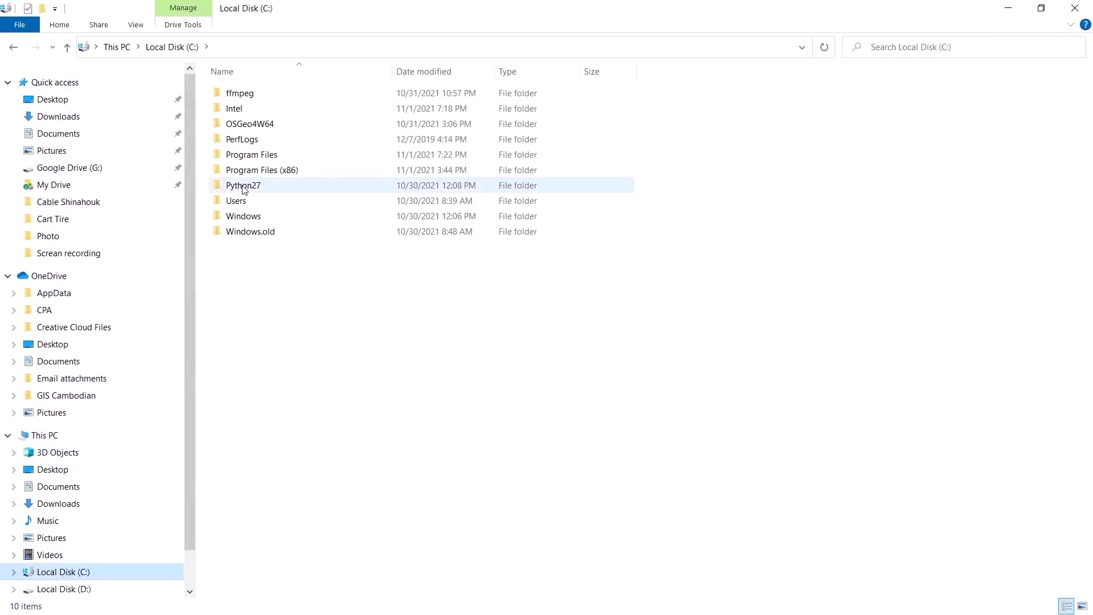
double_click(251, 156)
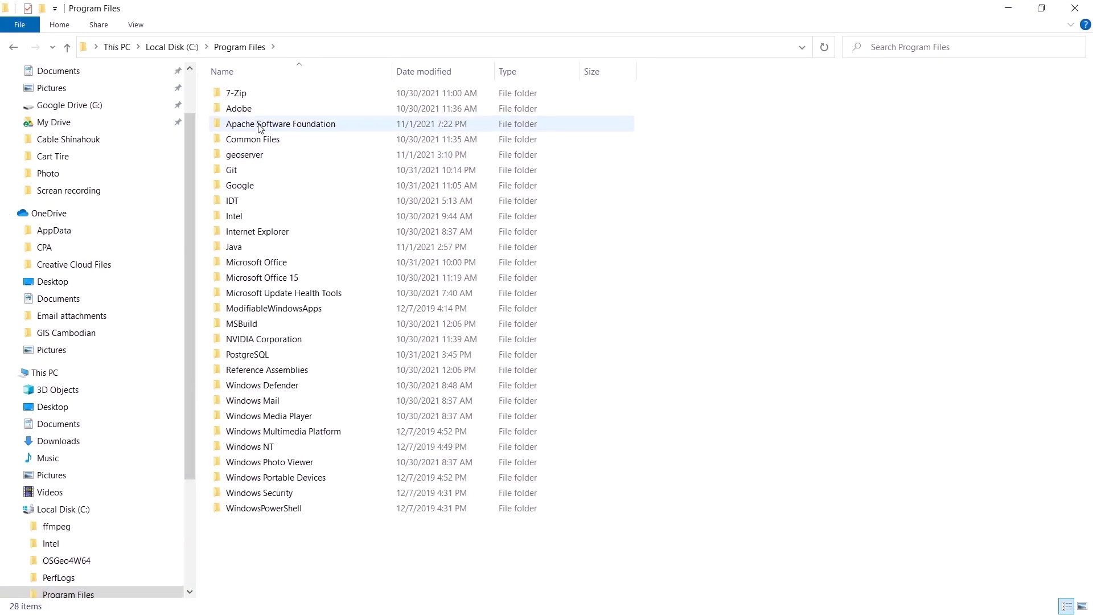
double_click(259, 125)
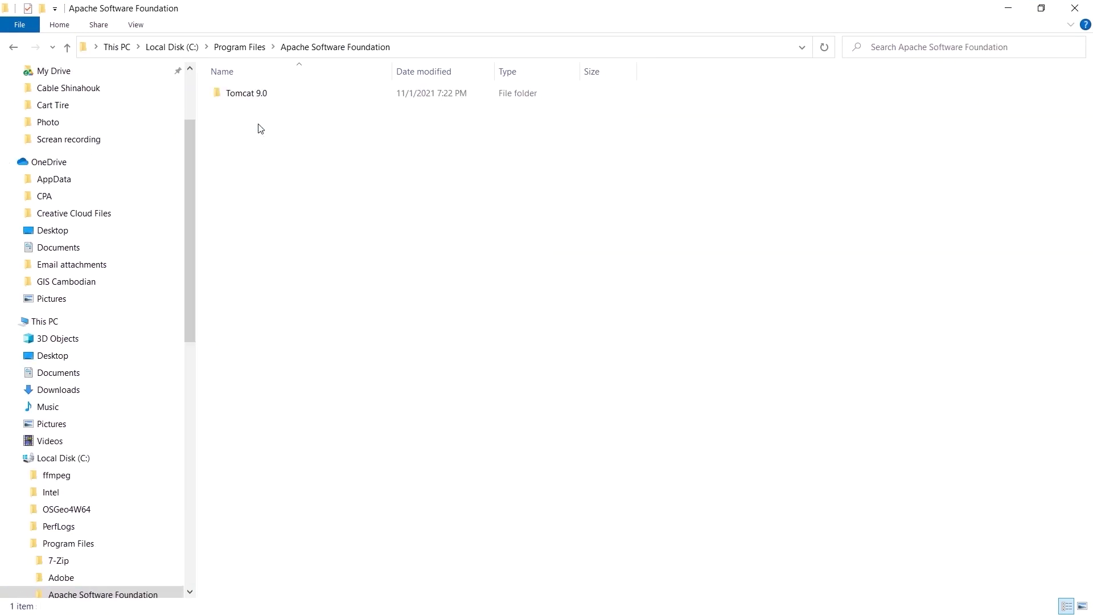
double_click(232, 96)
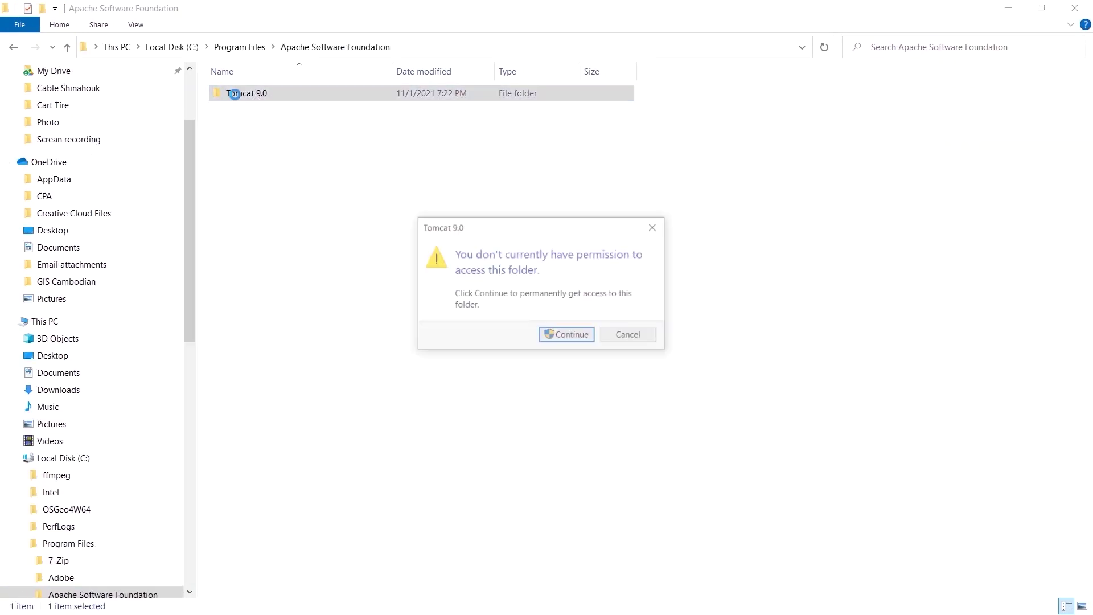
left_click(539, 333)
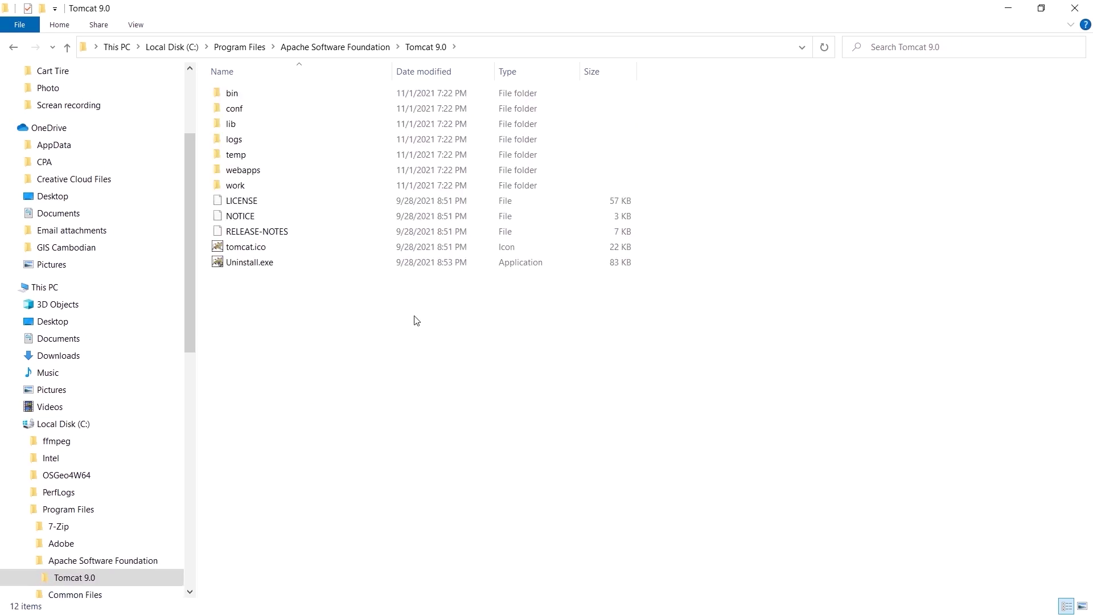
double_click(233, 94)
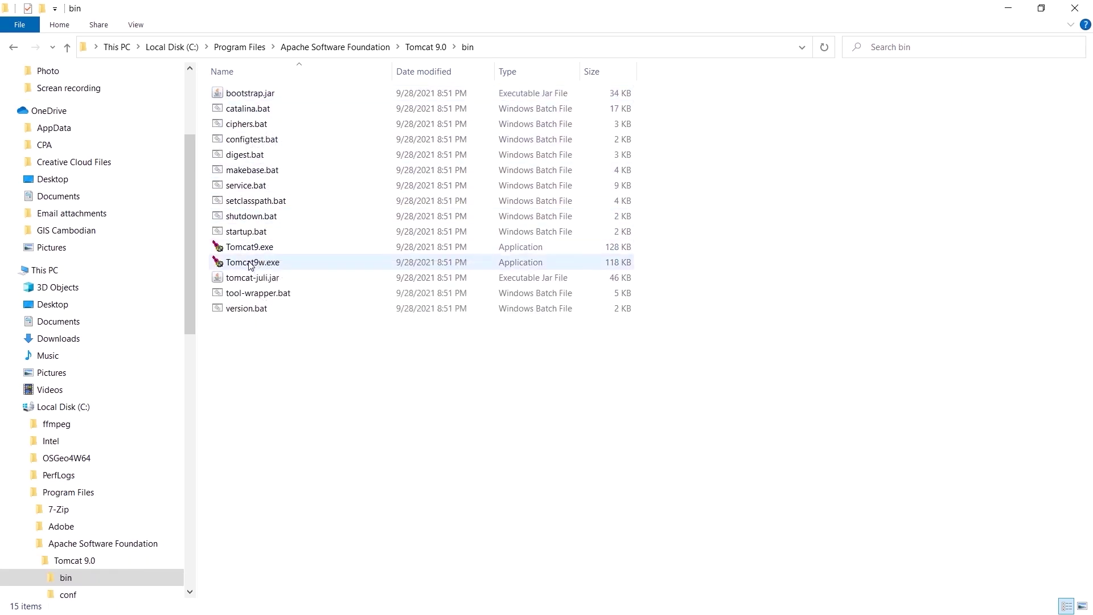
mouse_move(249, 265)
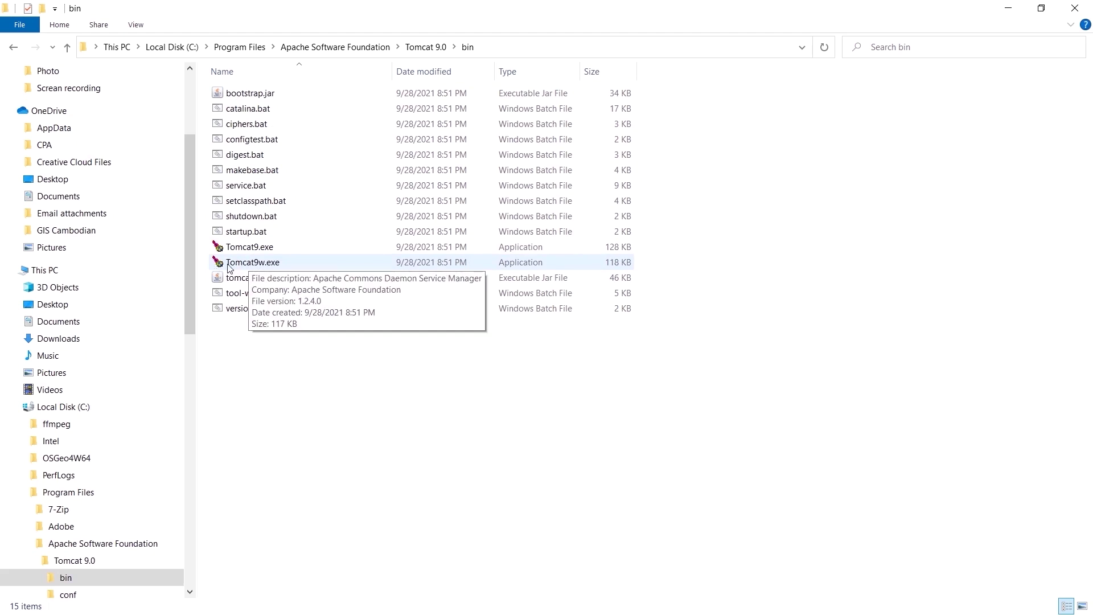
left_click(251, 263)
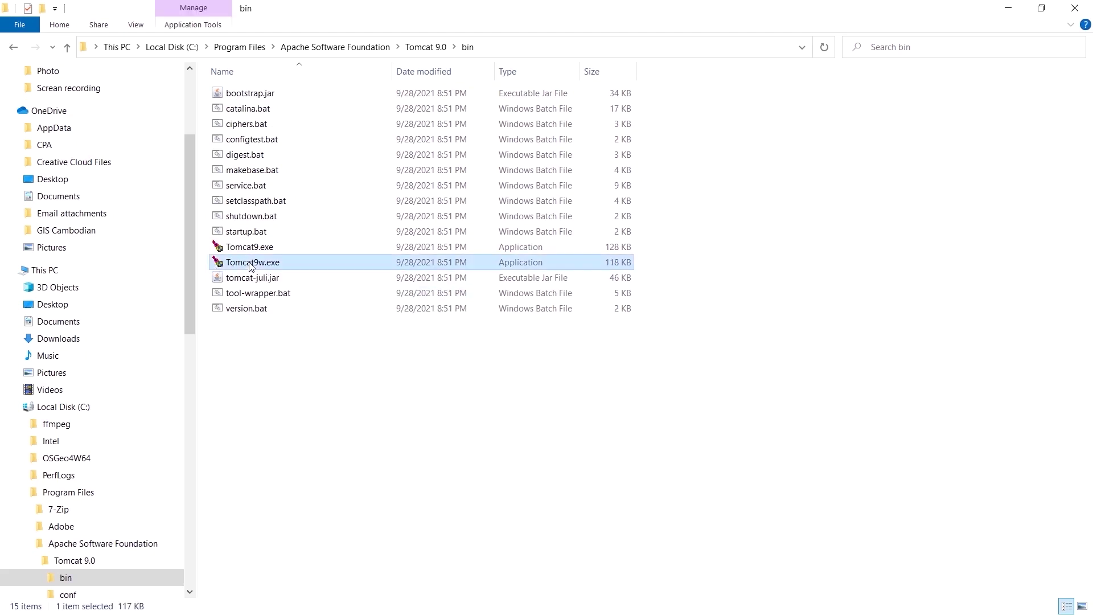
Stop the Tomcat9 service in Tomcat9w.exe, close its properties, and return to Local Disk (C:).
double_click(251, 263)
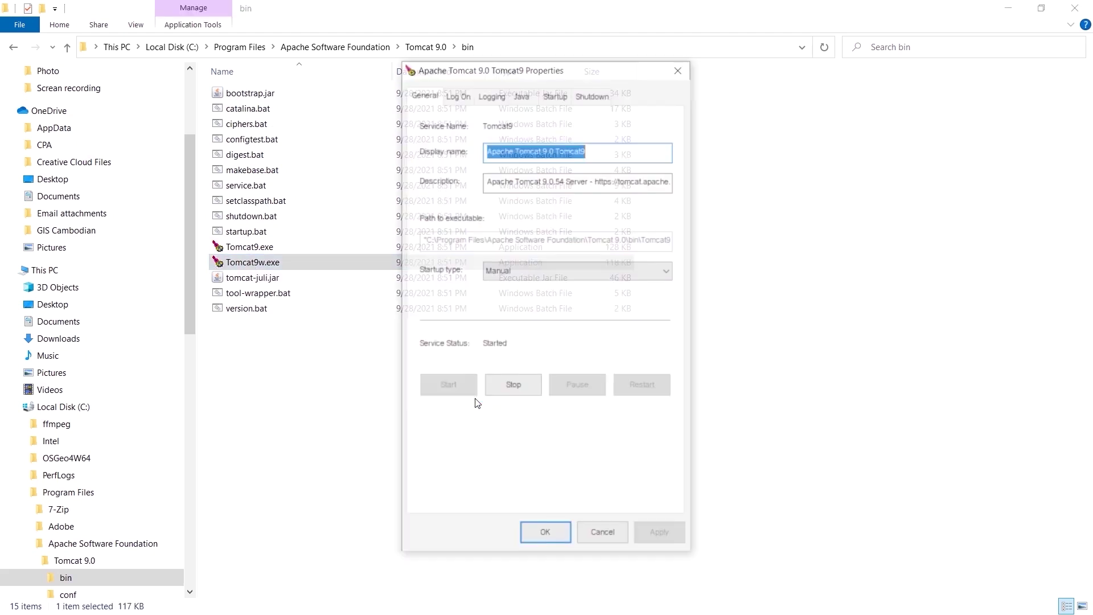
left_click(506, 387)
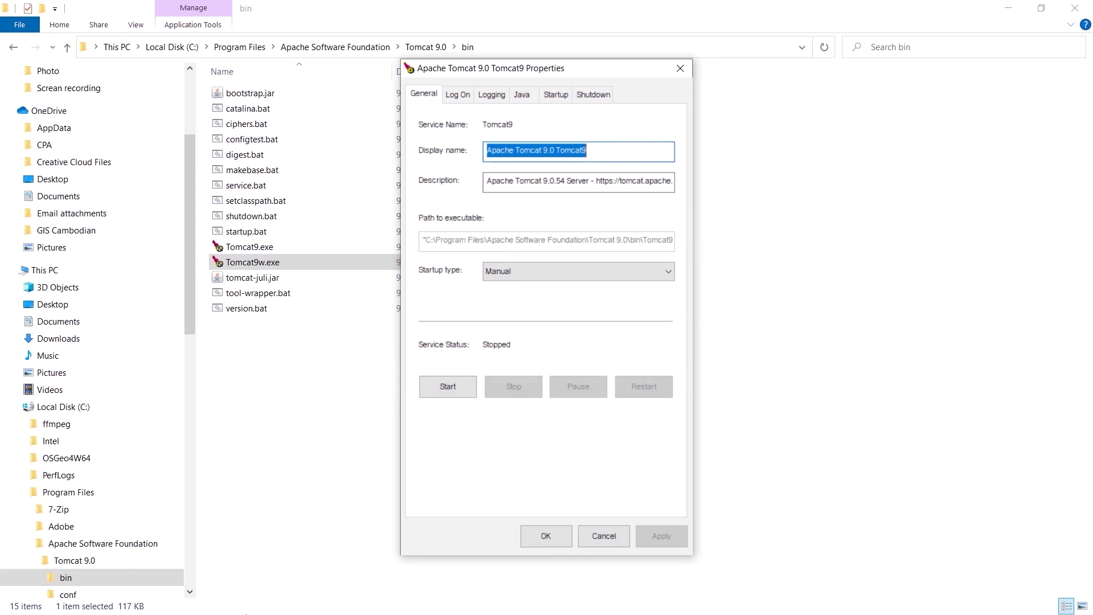
key("Escape")
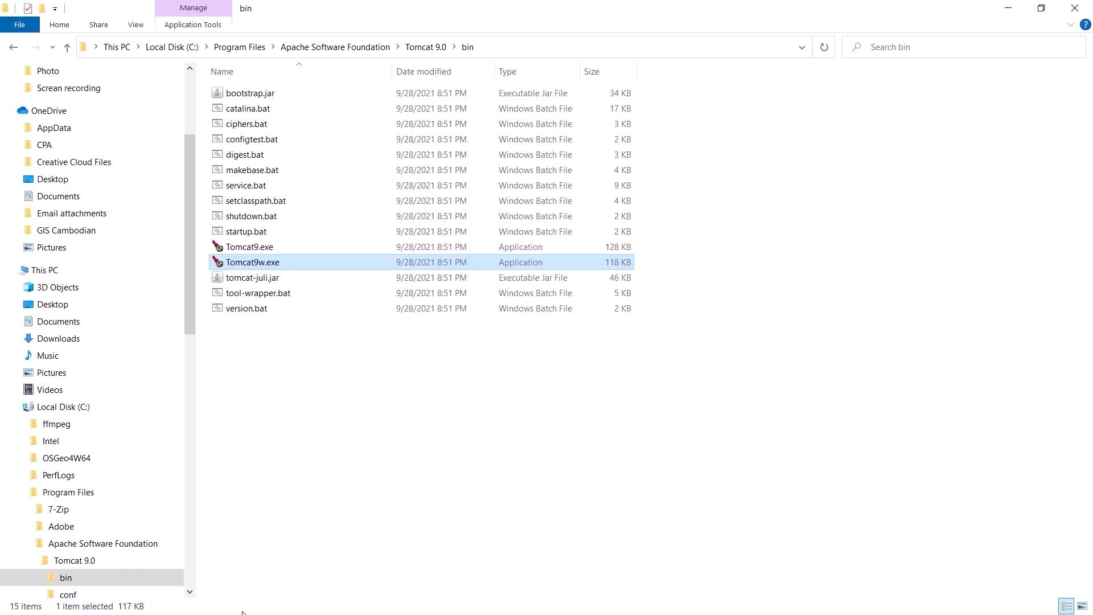
left_click(172, 46)
Paste geoserver.war into Tomcat 9.0's webapps folder and start the Tomcat9 service again.
double_click(250, 155)
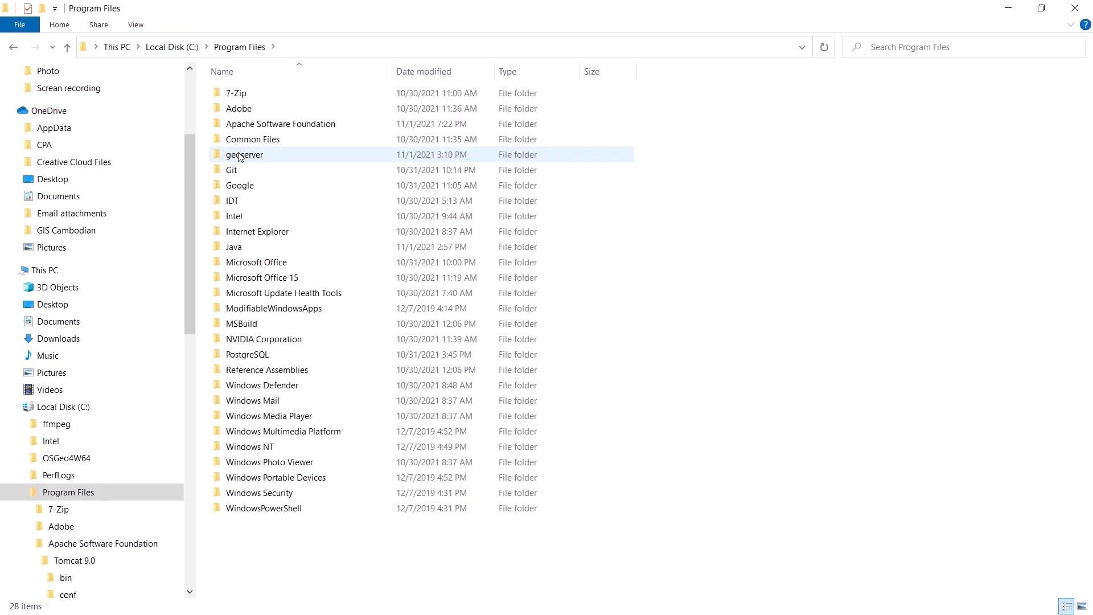
double_click(253, 126)
double_click(250, 93)
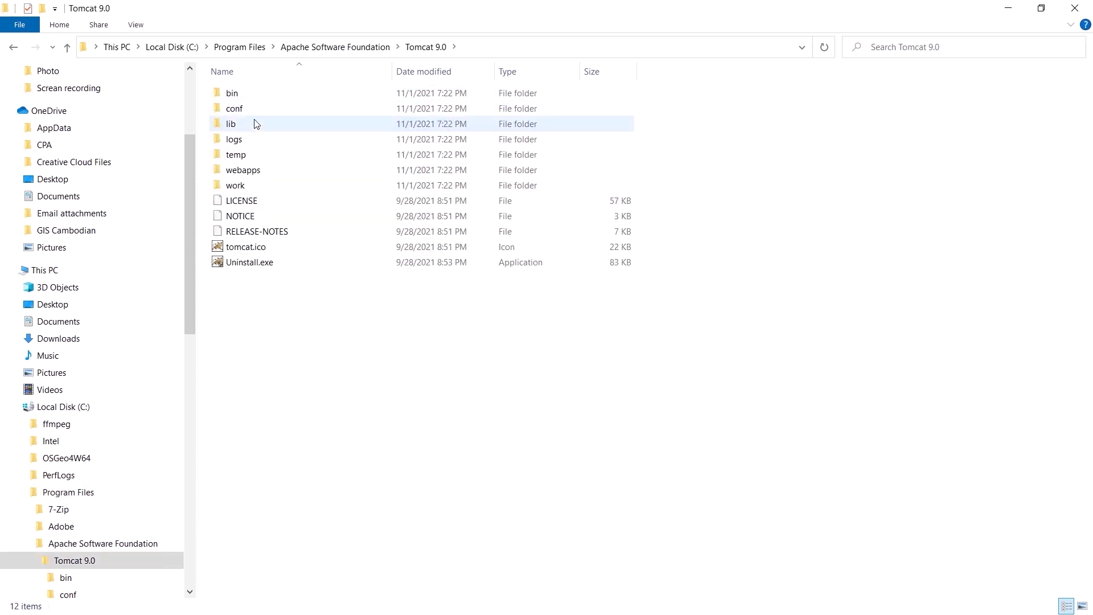
double_click(254, 171)
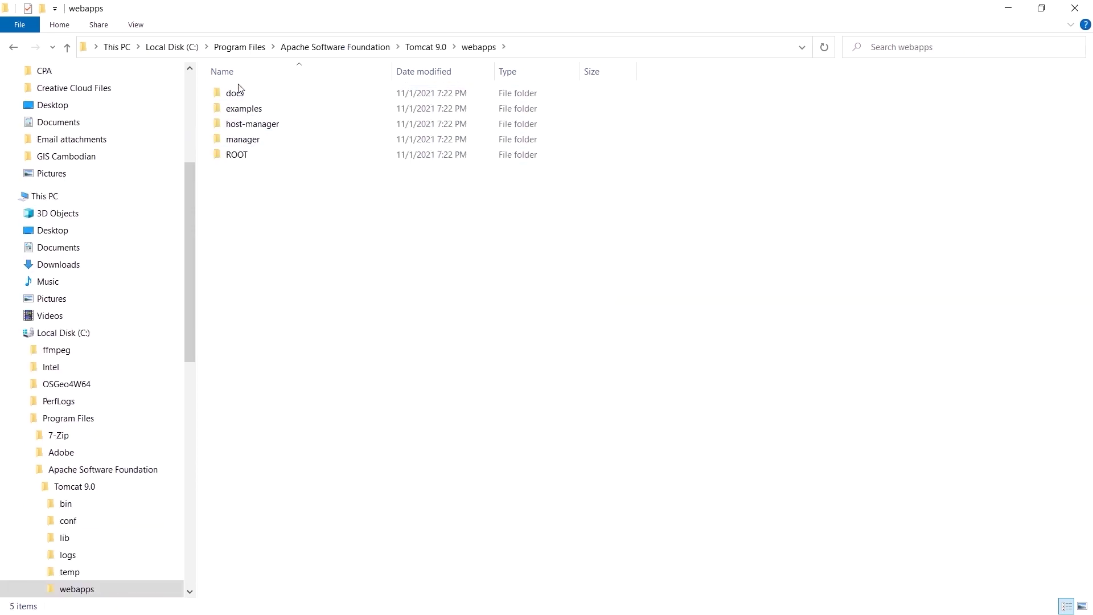
right_click(257, 194)
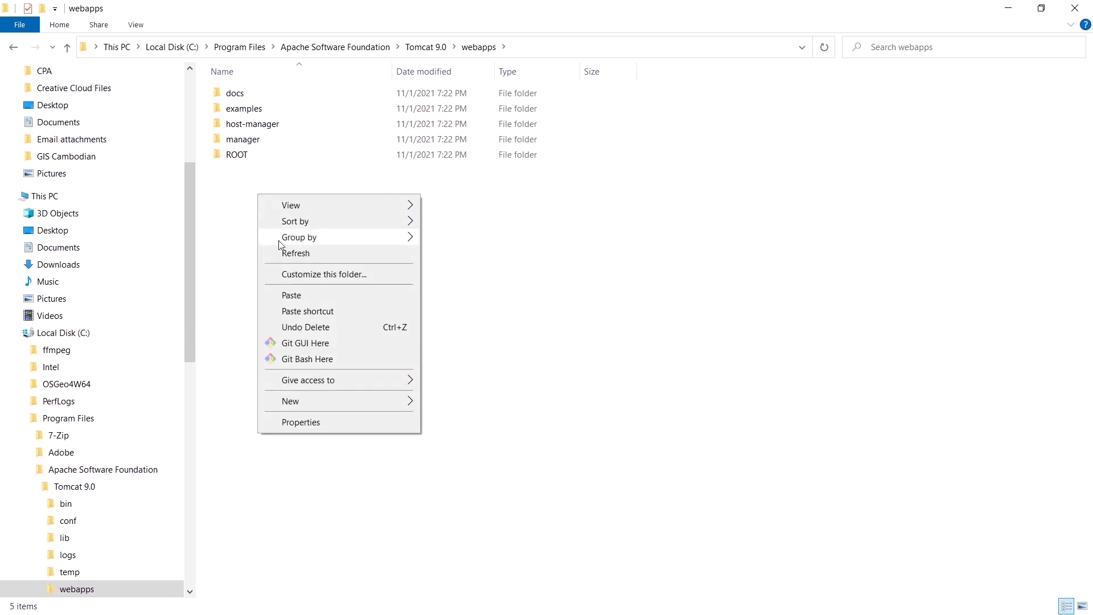
left_click(291, 296)
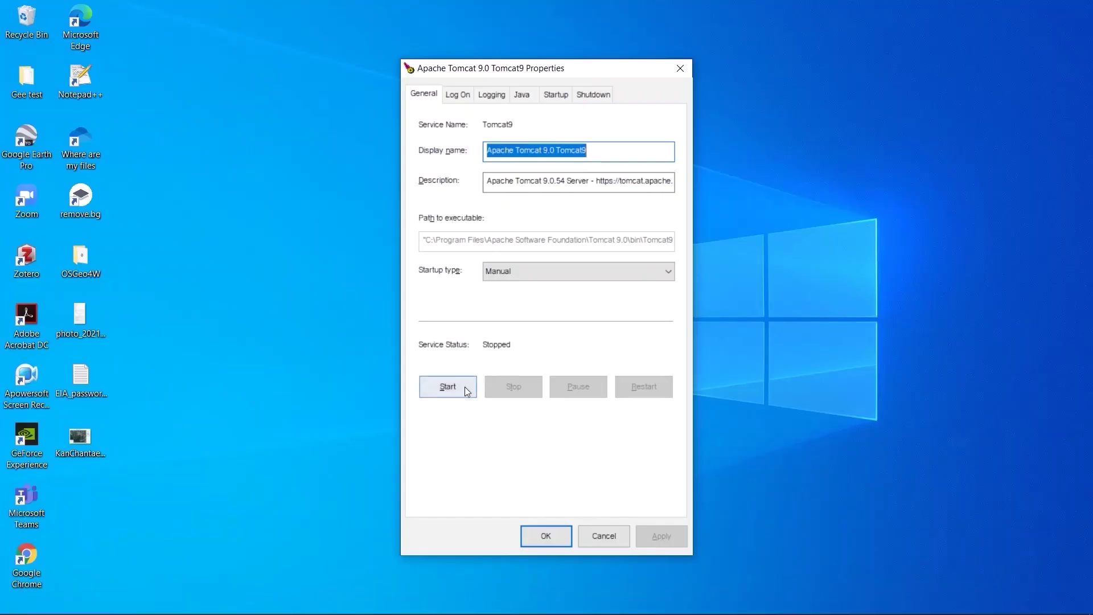
left_click(451, 388)
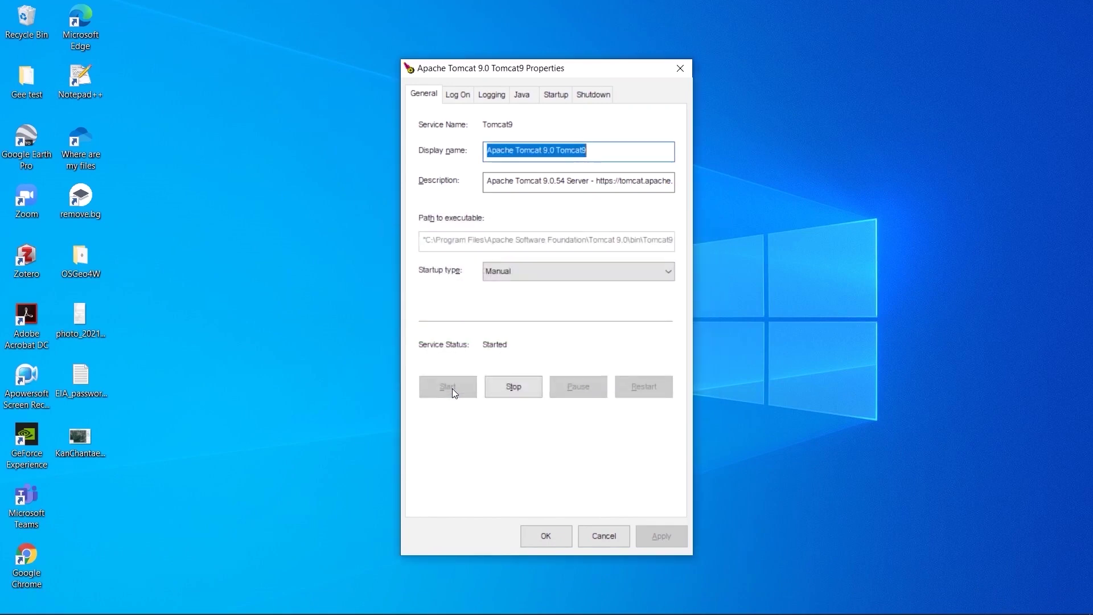
key("Escape")
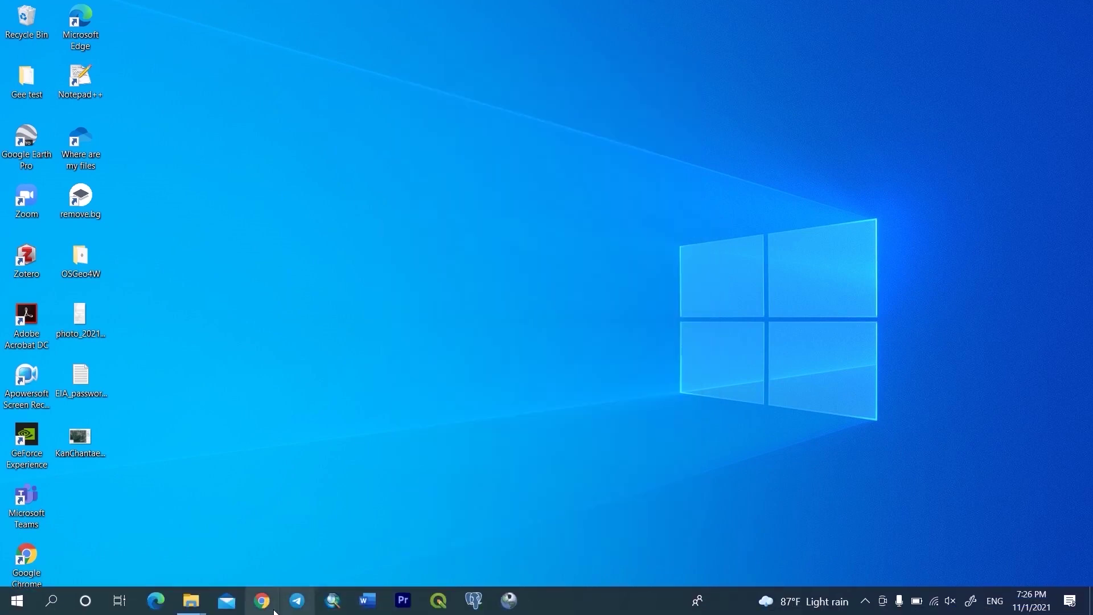
Run Tomcat9.exe from the Tomcat 9.0 bin folder to open its server console.
mouse_move(192, 607)
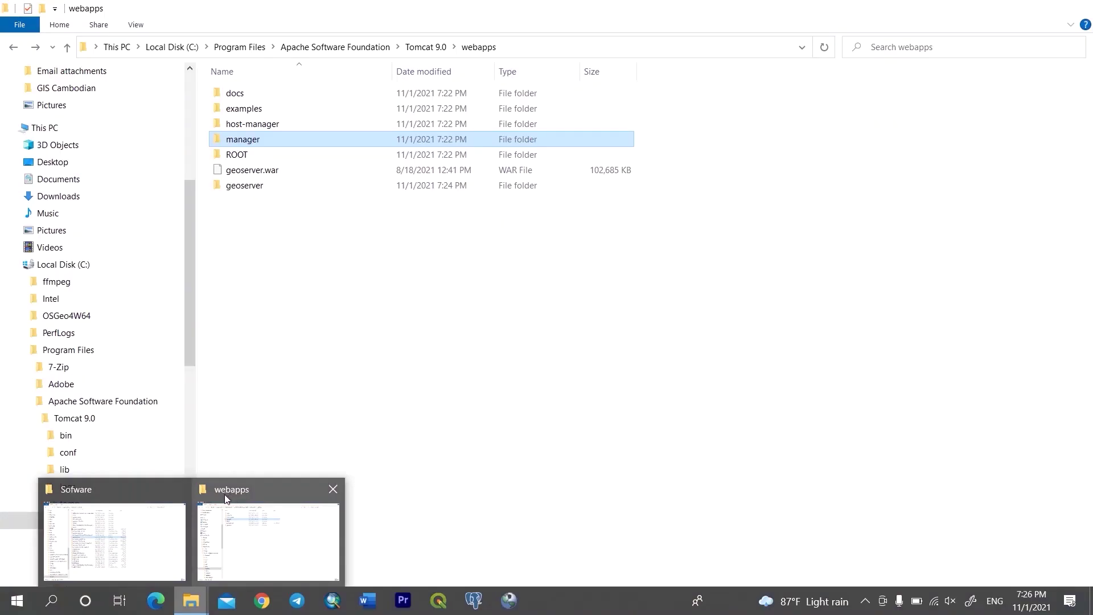
left_click(226, 499)
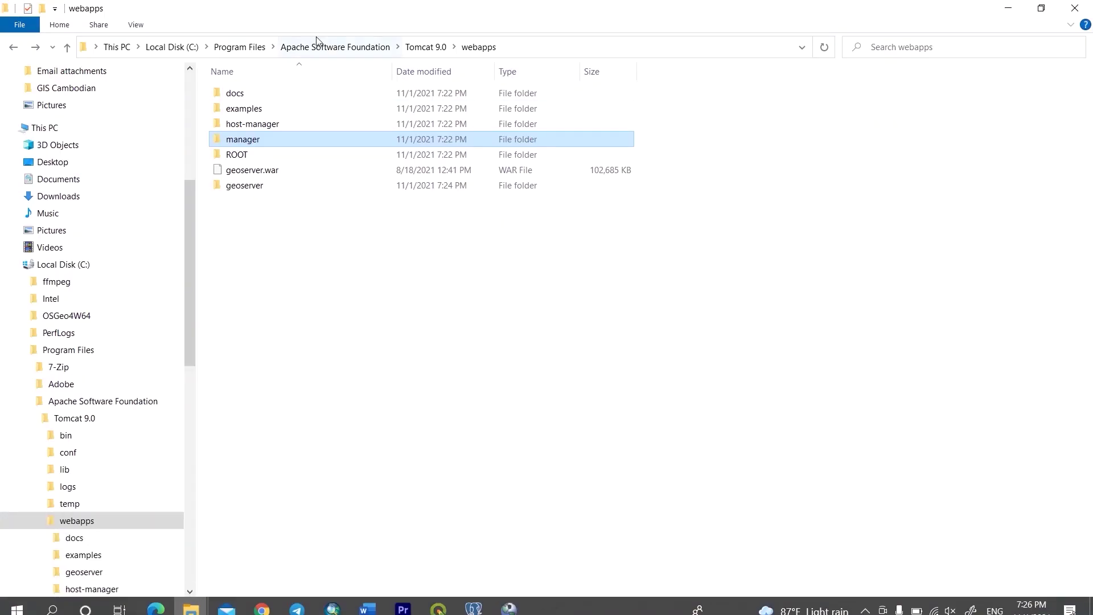
left_click(424, 51)
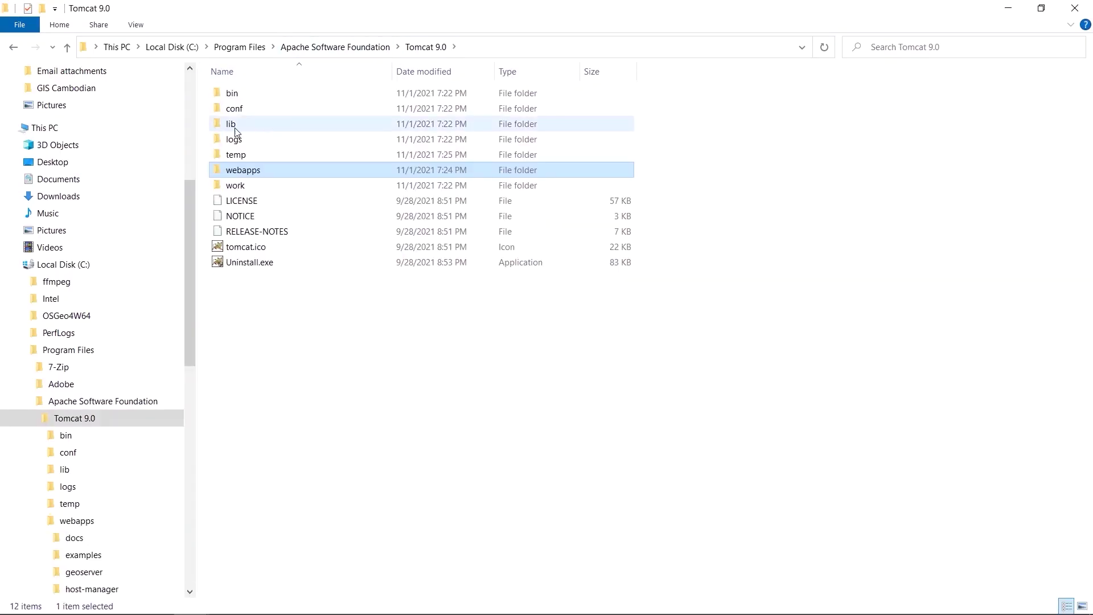
double_click(234, 94)
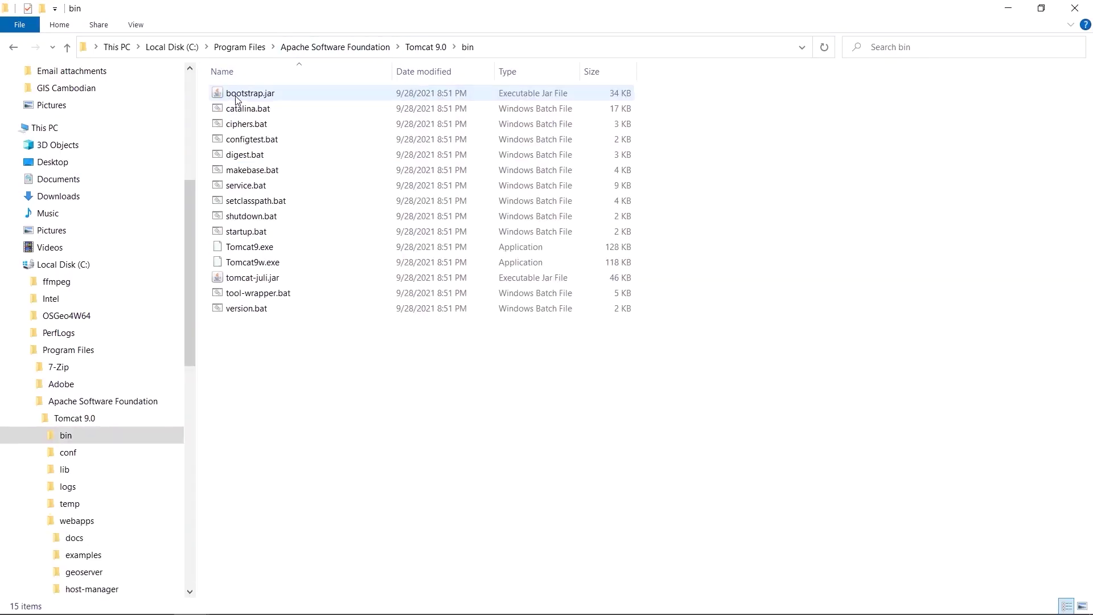
left_click(268, 251)
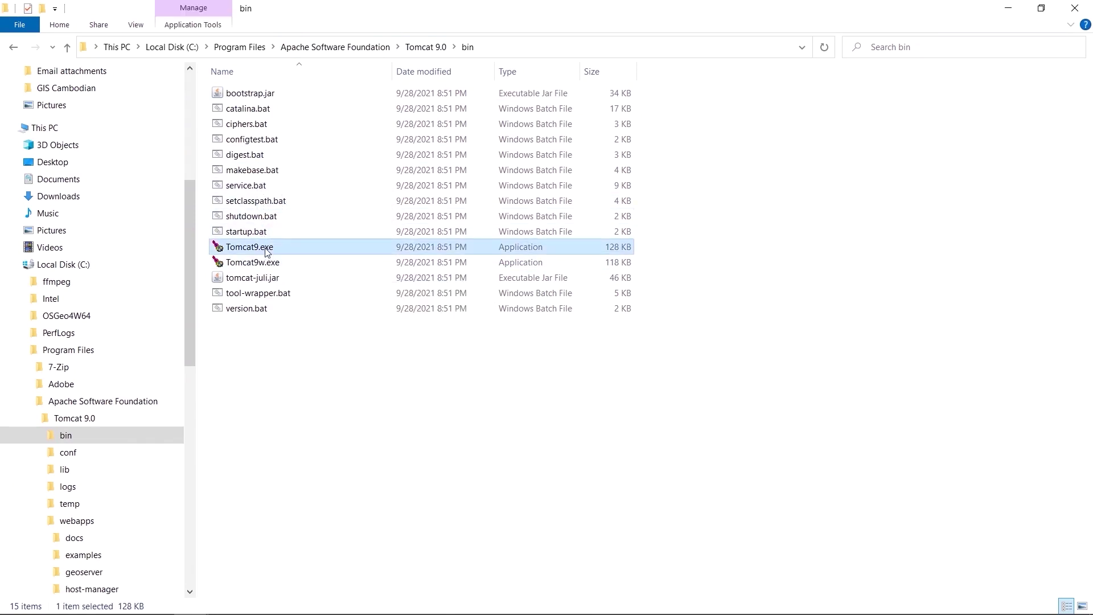
double_click(267, 251)
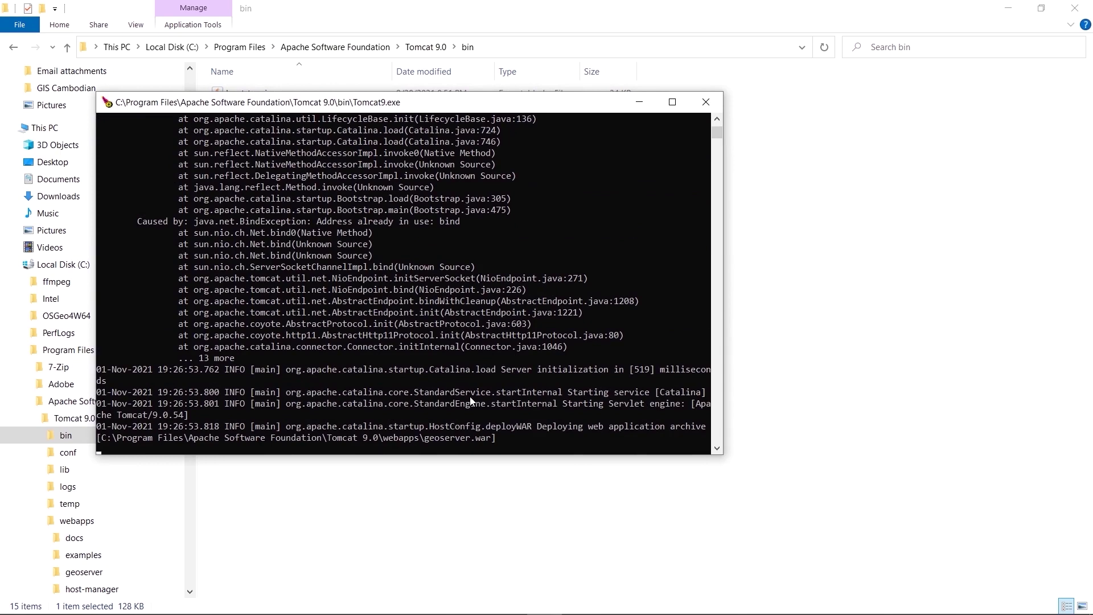
Minimize Explorer, wait for the Tomcat console's 23050 ms startup message, then minimize the console.
left_click(1008, 7)
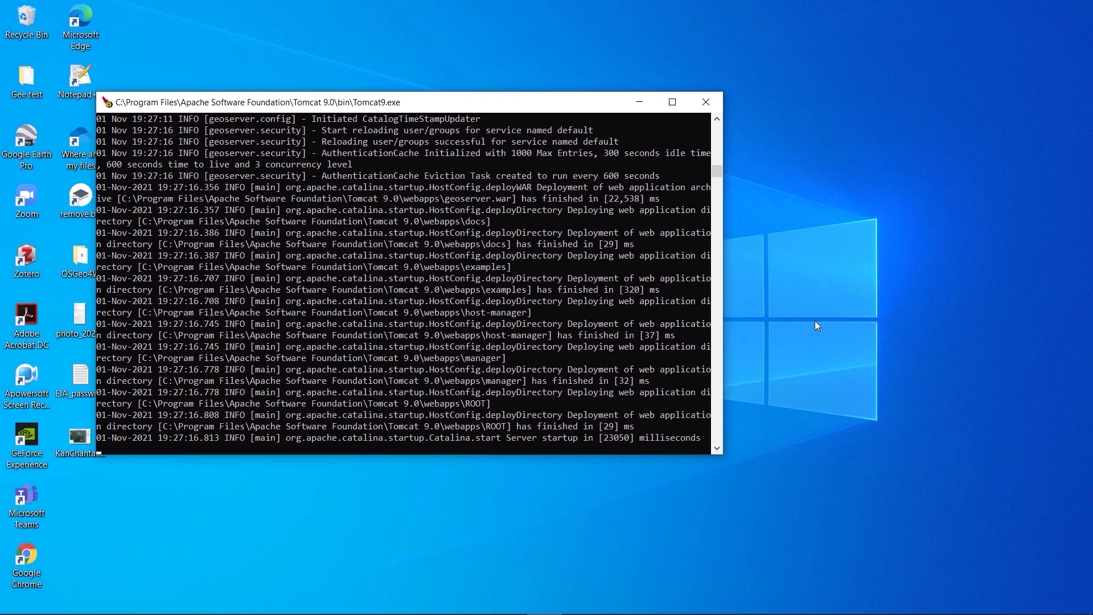
left_click(639, 103)
mouse_move(540, 609)
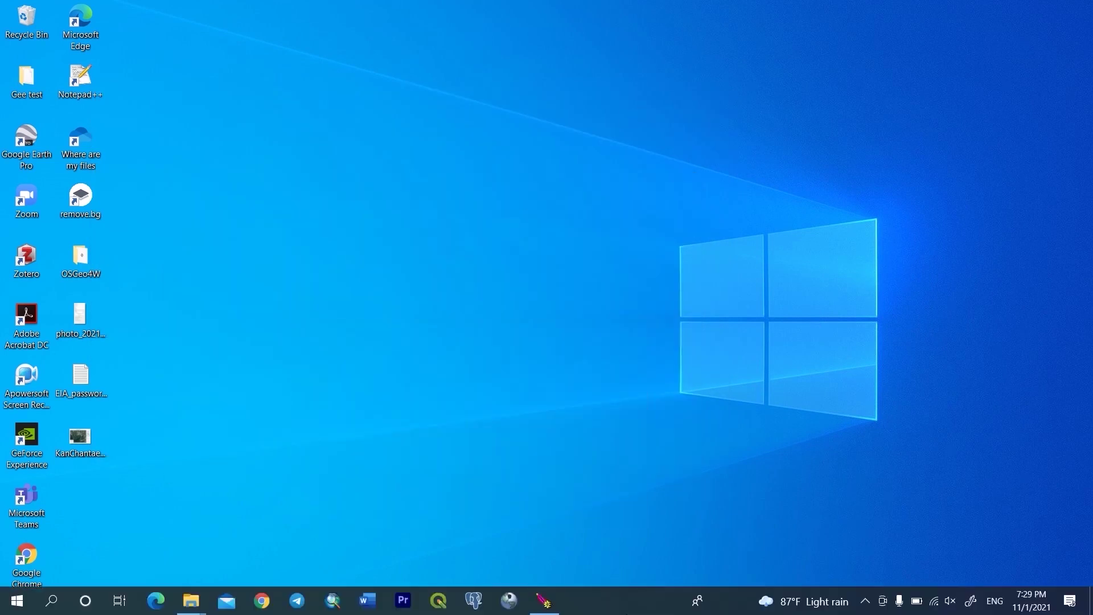
In Chrome, close the puupnewsapp download-manager tab and load localhost:8080.
left_click(261, 599)
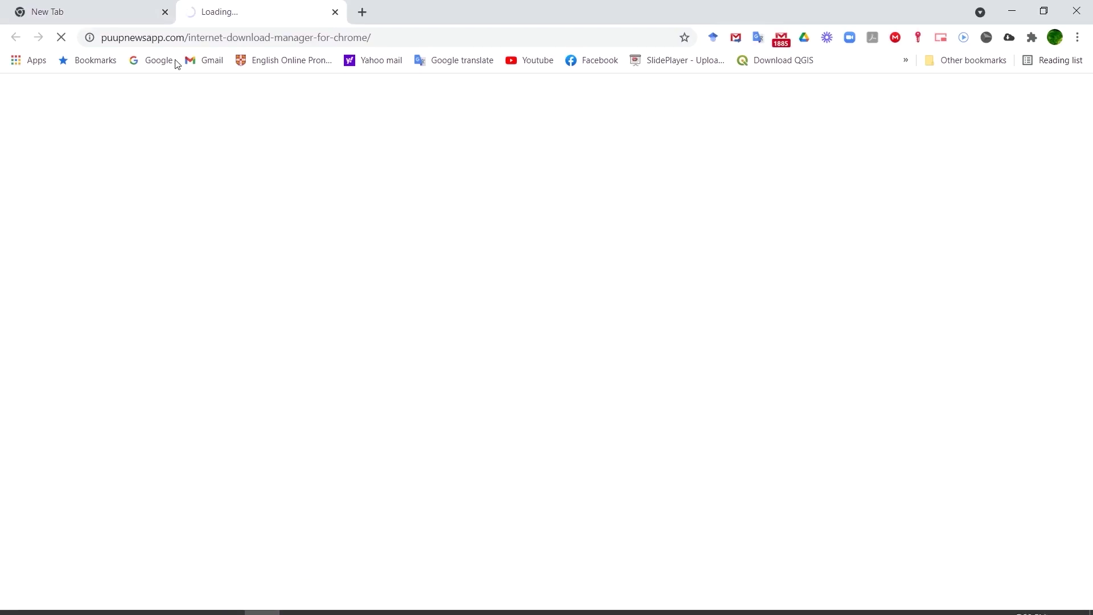
left_click(251, 35)
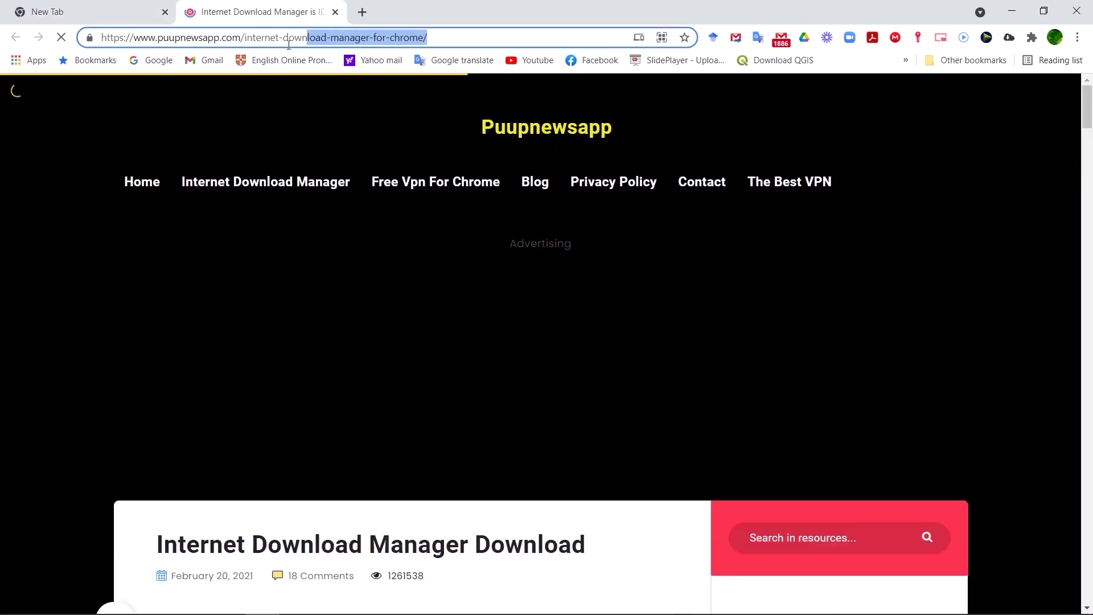
left_click(336, 12)
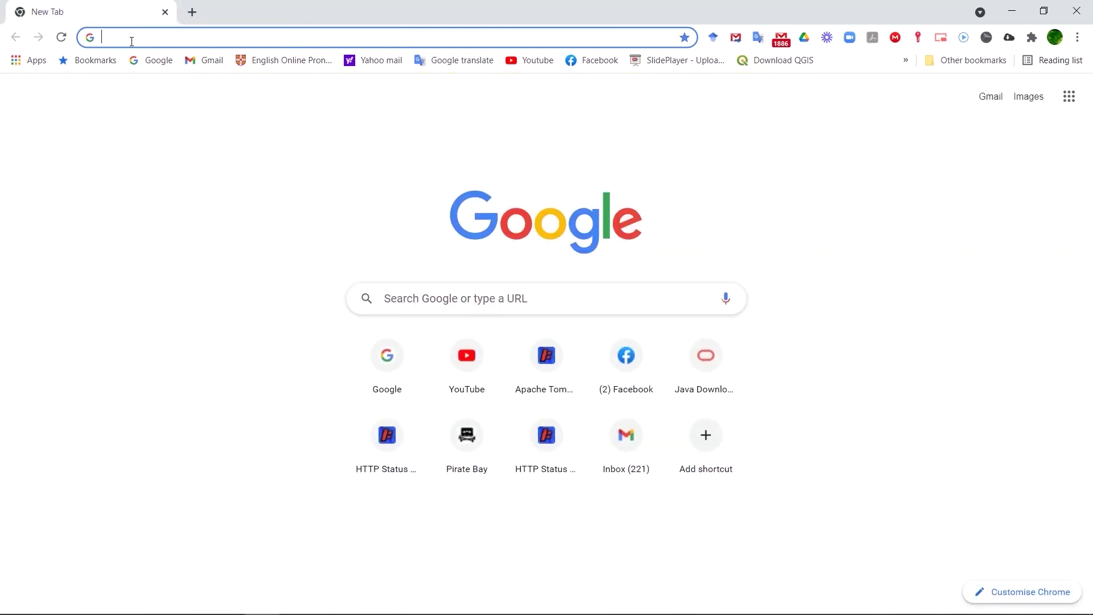
type("localhost:8080")
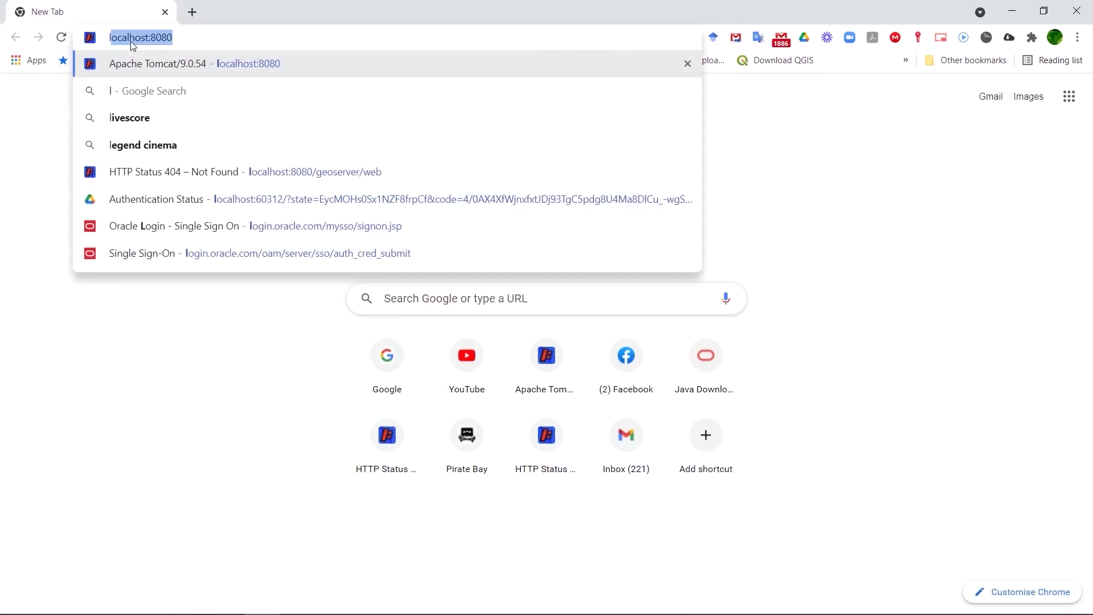
key("Return")
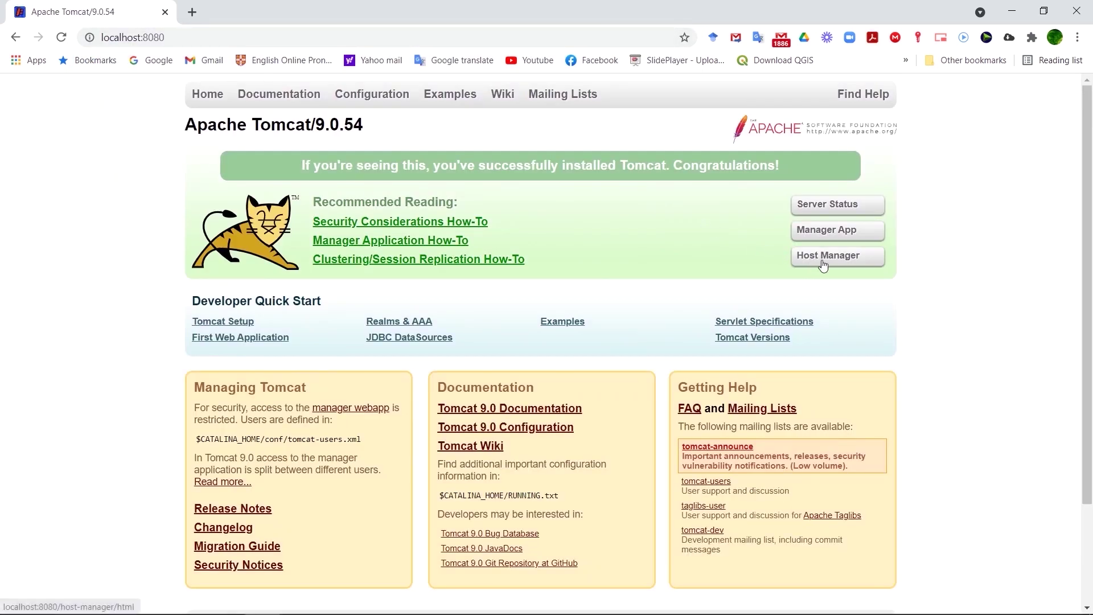
Sign in to Tomcat Manager App, confirm /geoserver is running, and open its link.
left_click(819, 230)
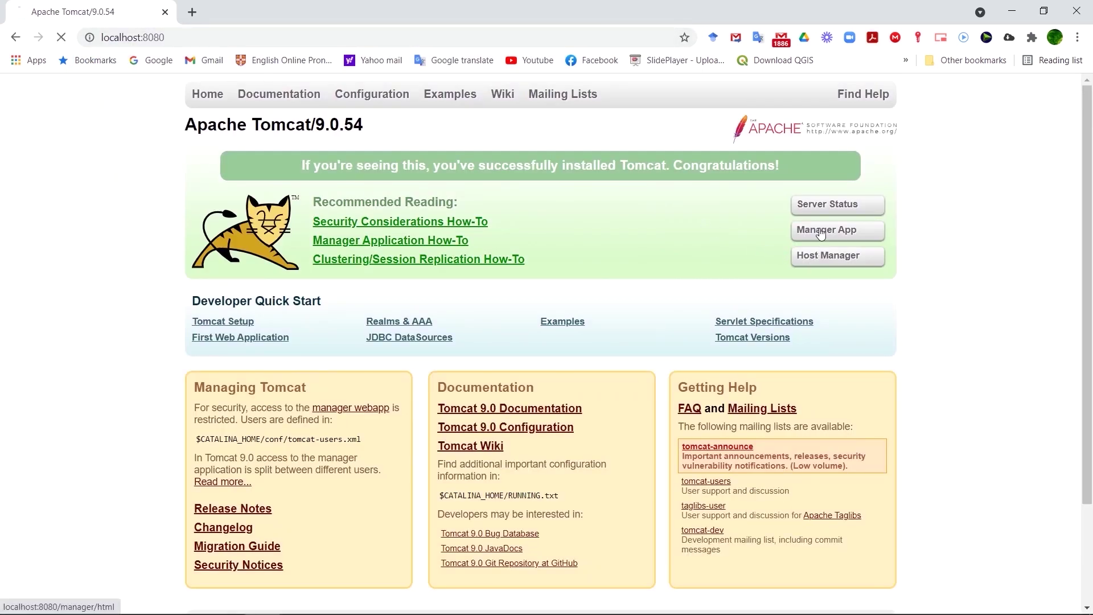
left_click(614, 195)
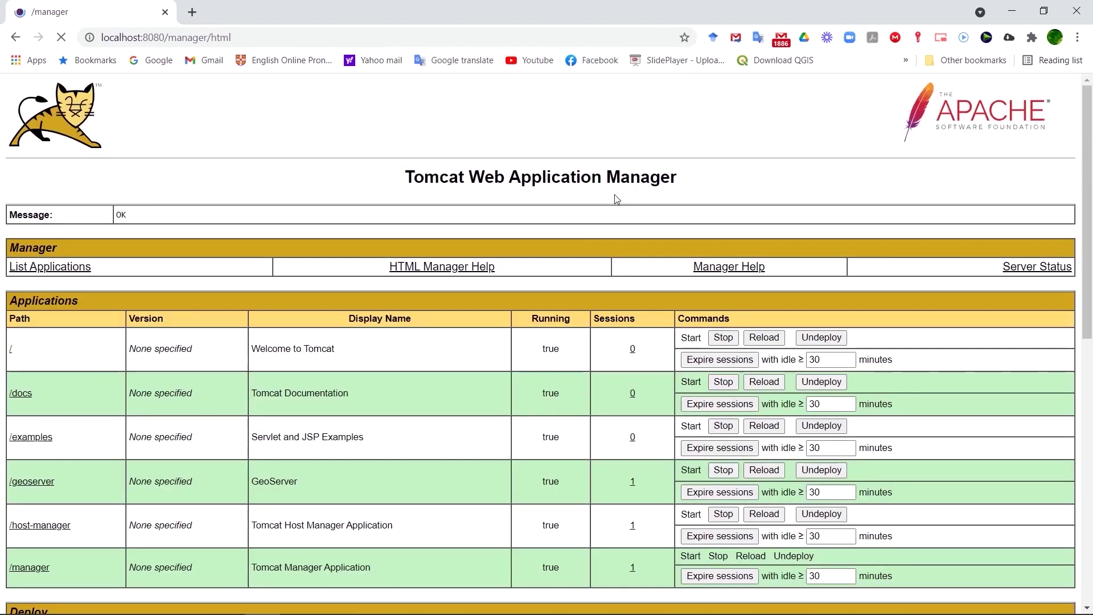
scroll(551, 282, "down", 4)
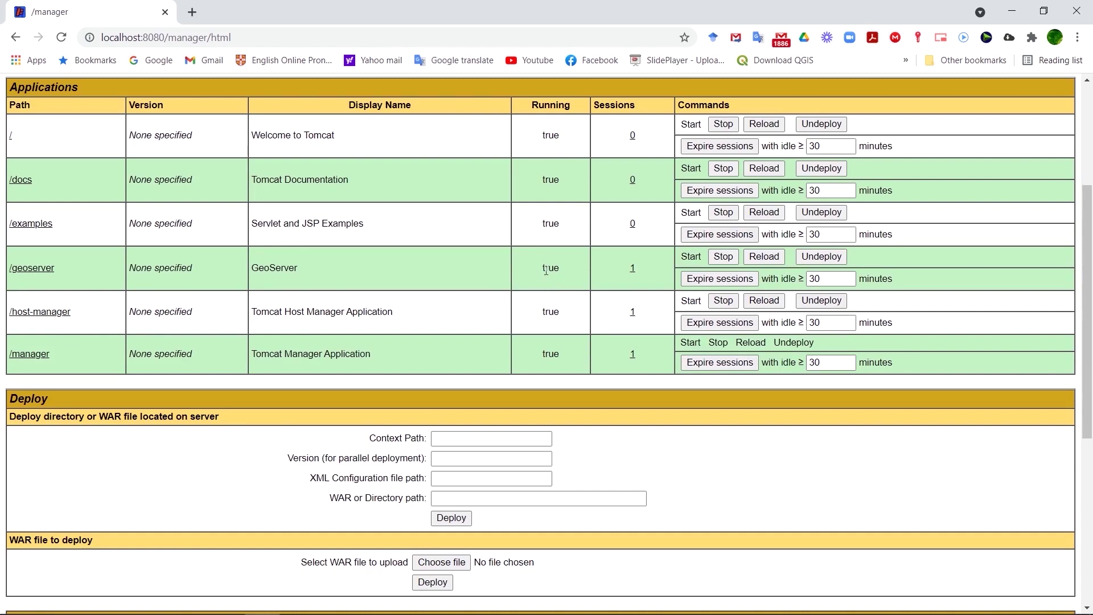
left_click(39, 273)
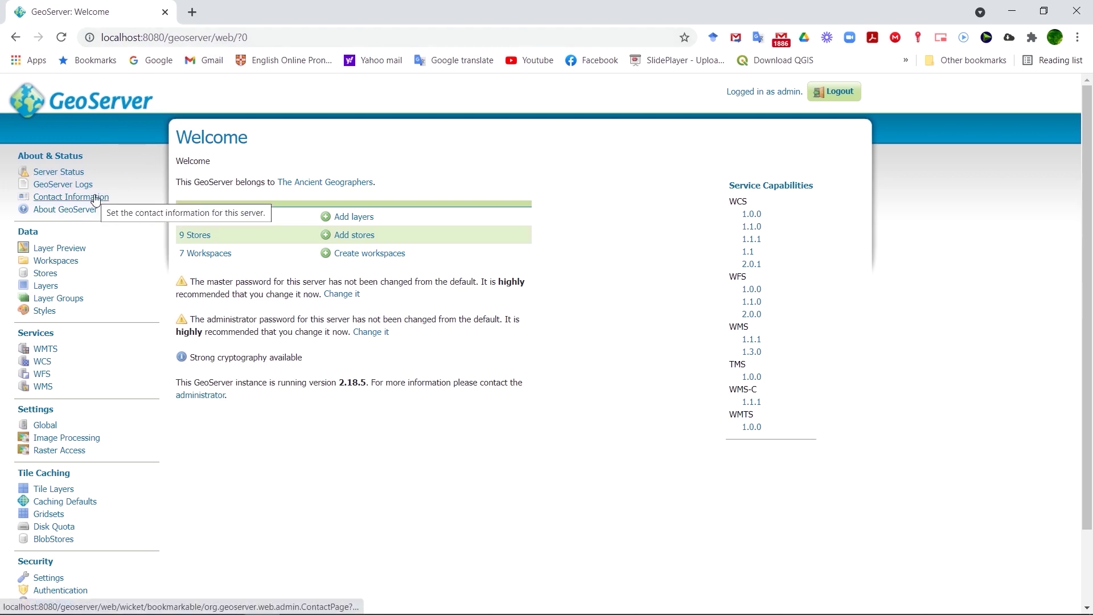
Open Layer Preview from GeoServer's Data menu.
left_click(73, 249)
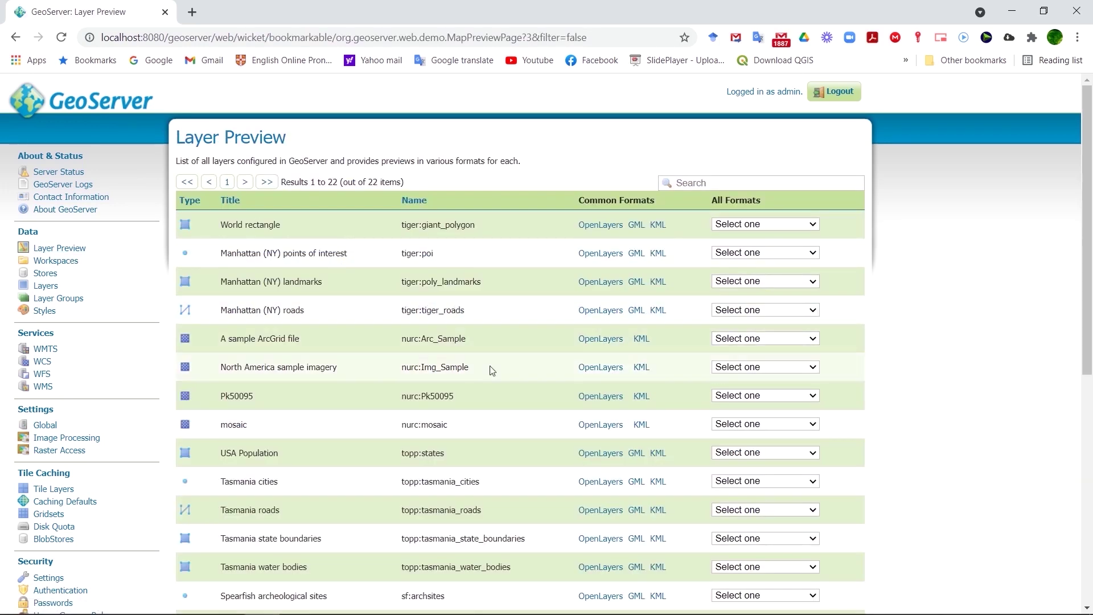
Preview Spearfish, Tasmania and Spearfish elevation in OpenLayers, then open the Manhattan (NY) landmarks preview.
scroll(491, 393, "down", 6)
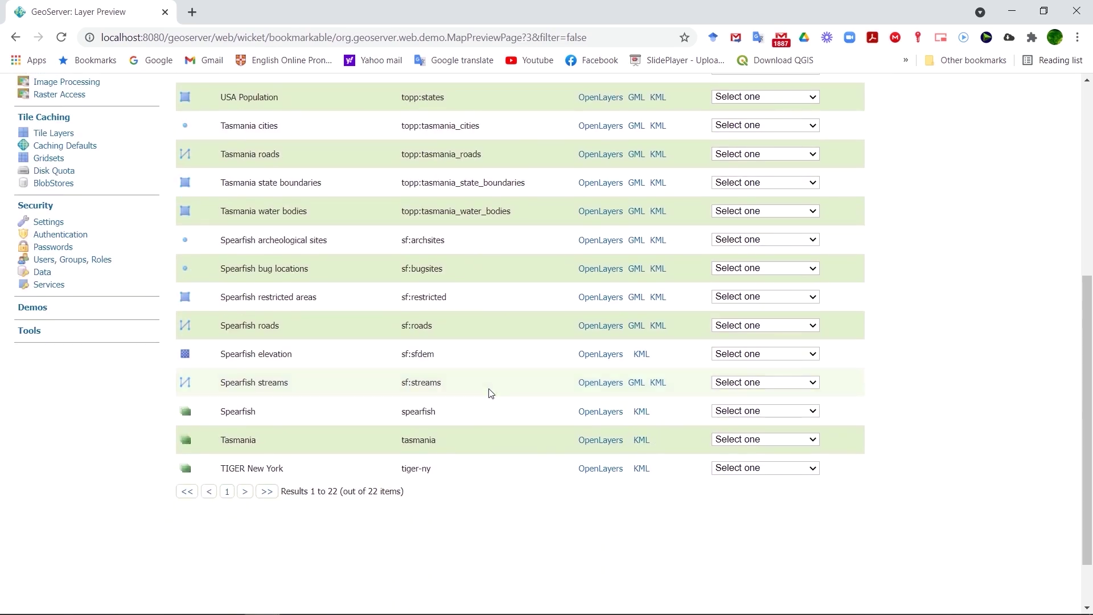
left_click(586, 413)
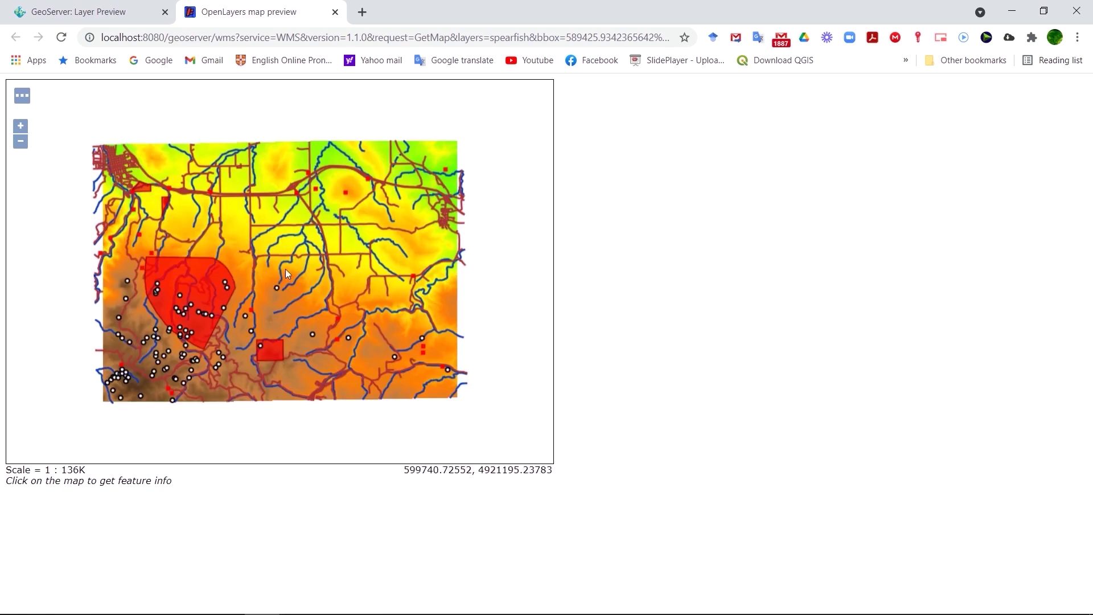
left_click(335, 12)
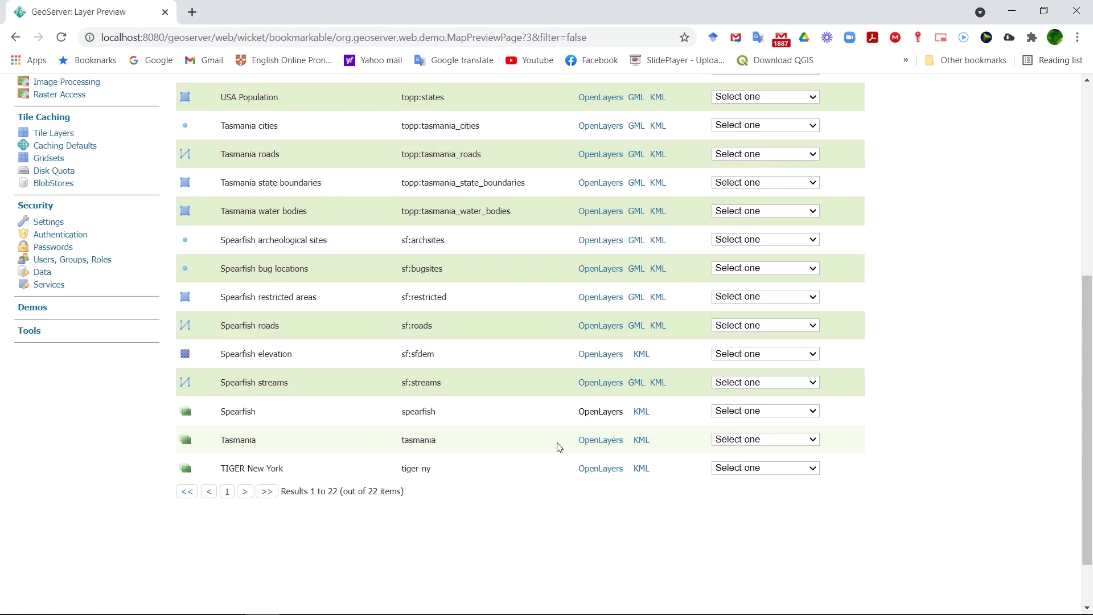
left_click(608, 441)
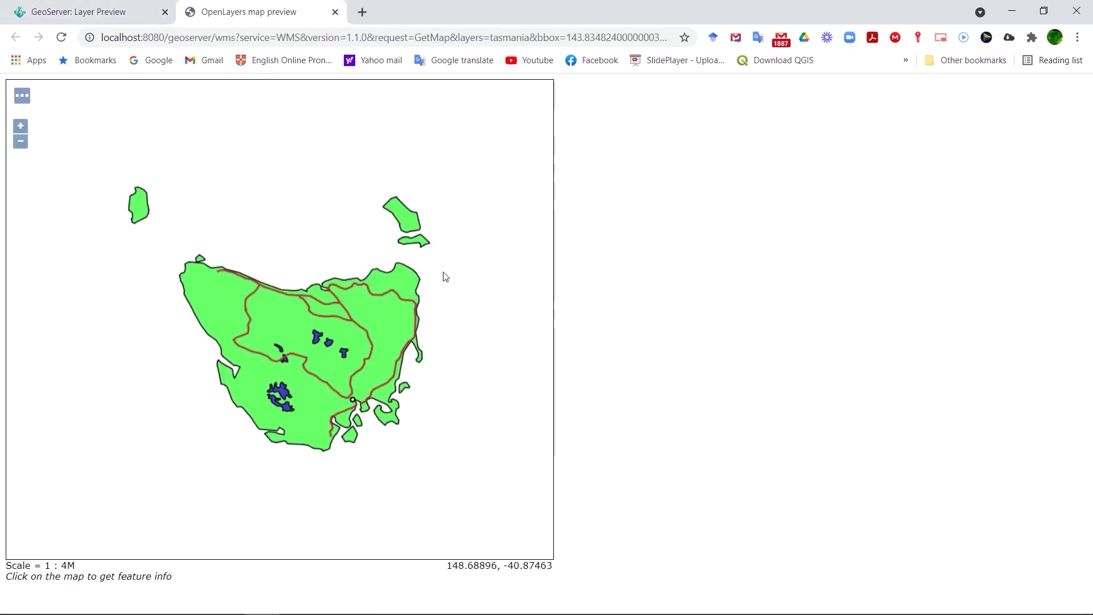
left_click(335, 13)
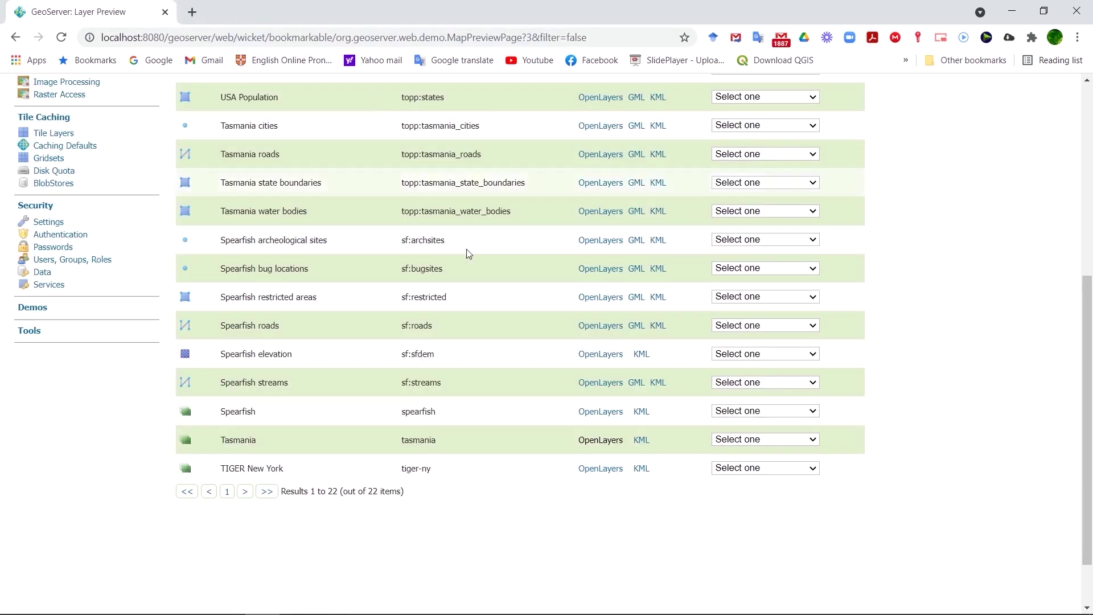
left_click(589, 353)
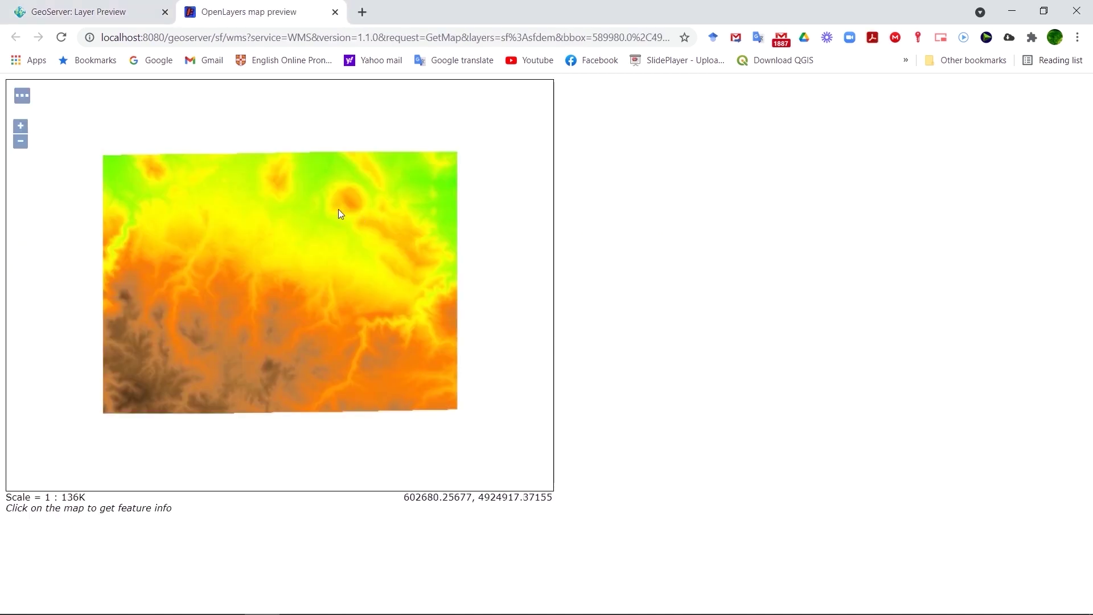
left_click(335, 12)
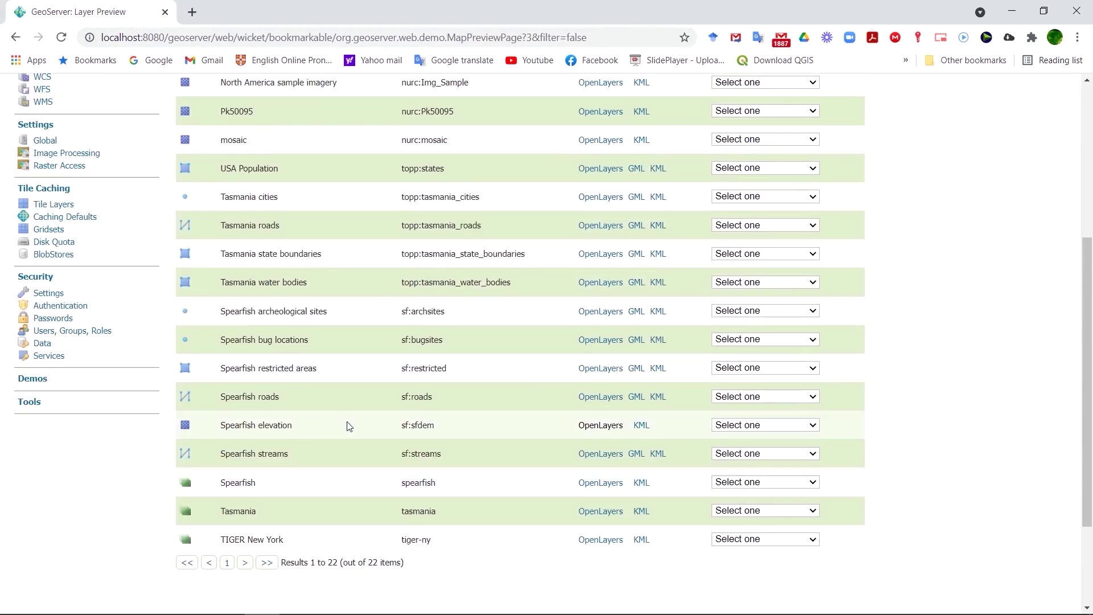
scroll(349, 427, "up", 1)
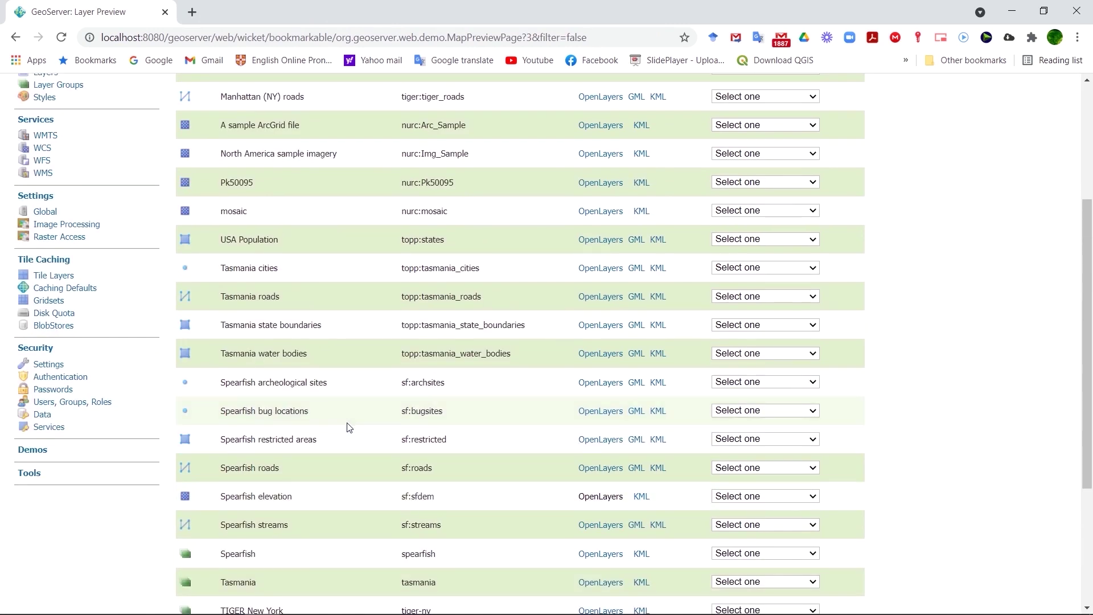
scroll(470, 333, "up", 1)
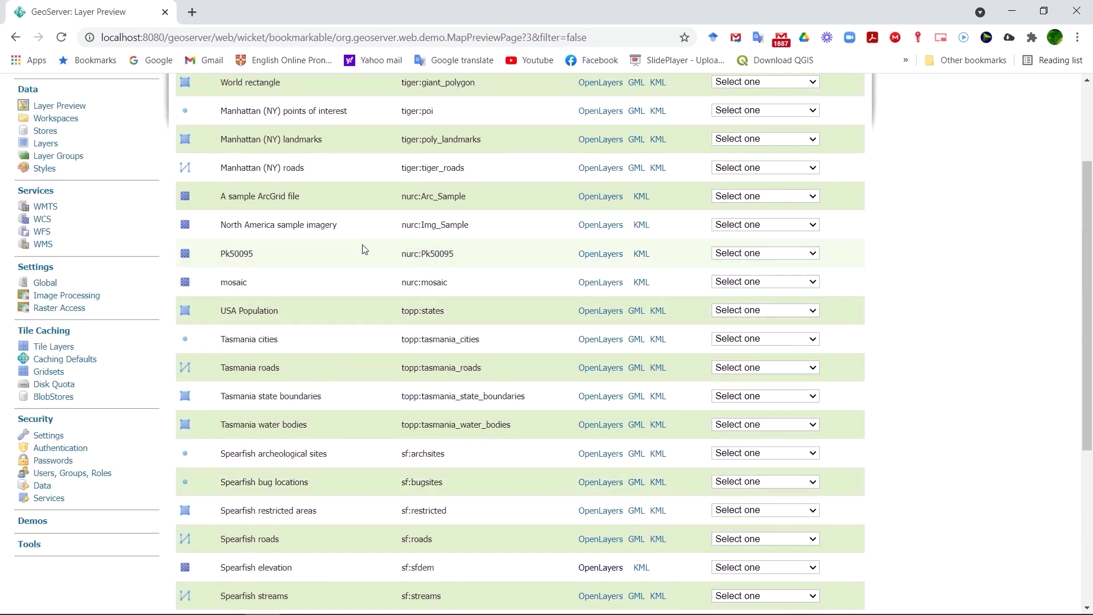
left_click(592, 139)
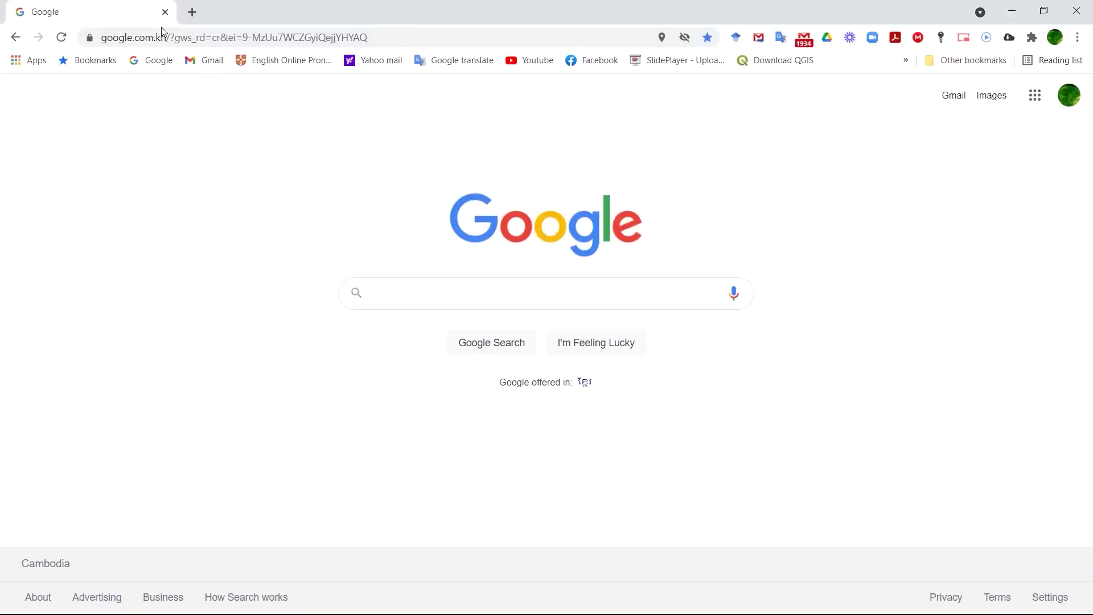
Run a Google search for 'mapstore'.
left_click(380, 292)
type("s")
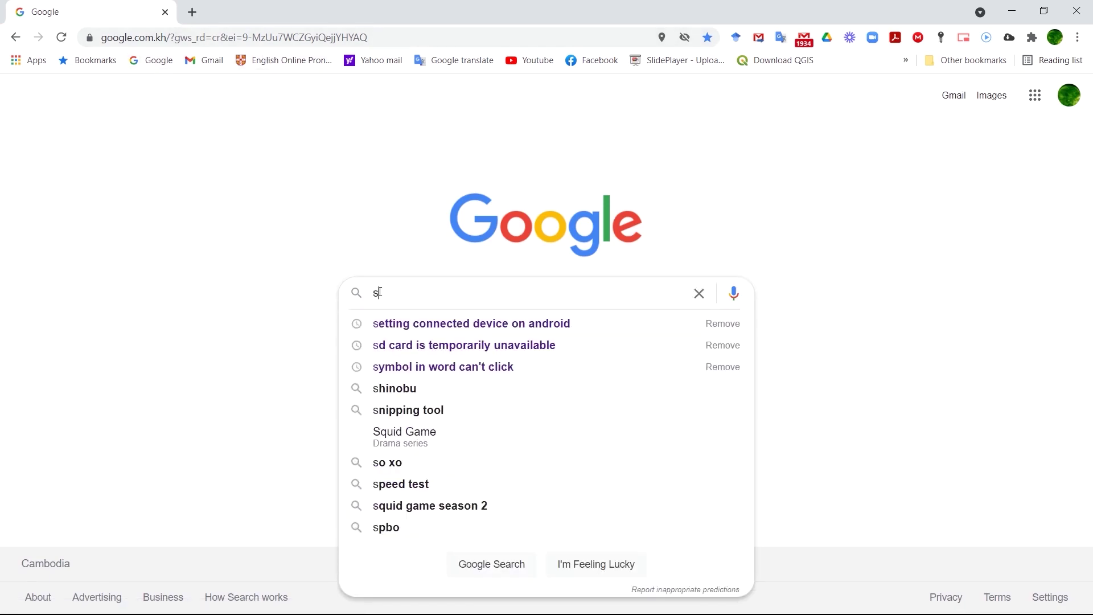
type("p")
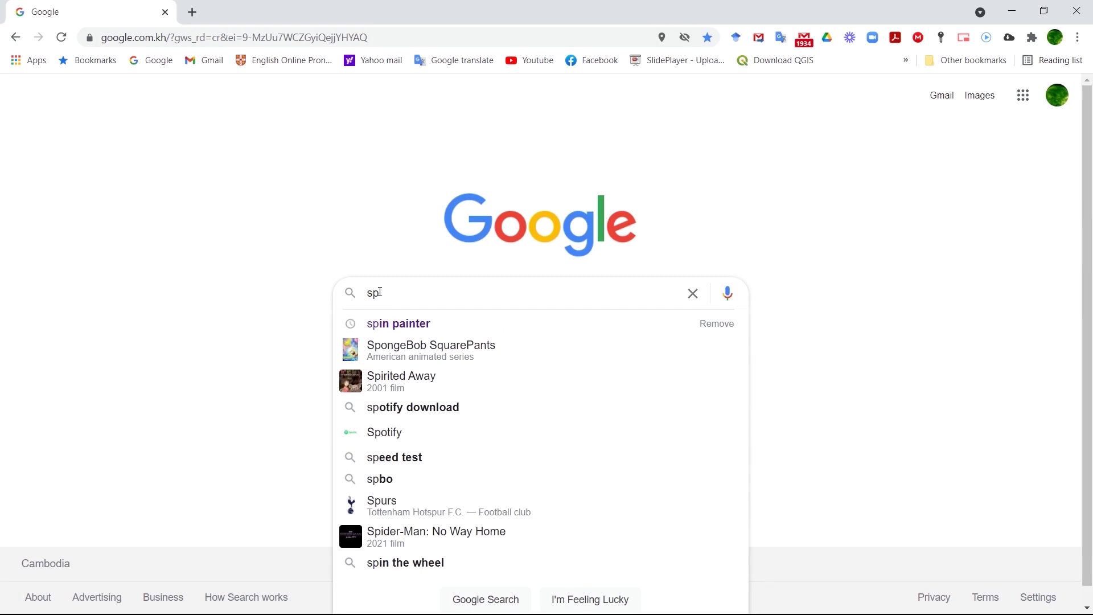
key("BackSpace")
key("BackSpace")
type("map")
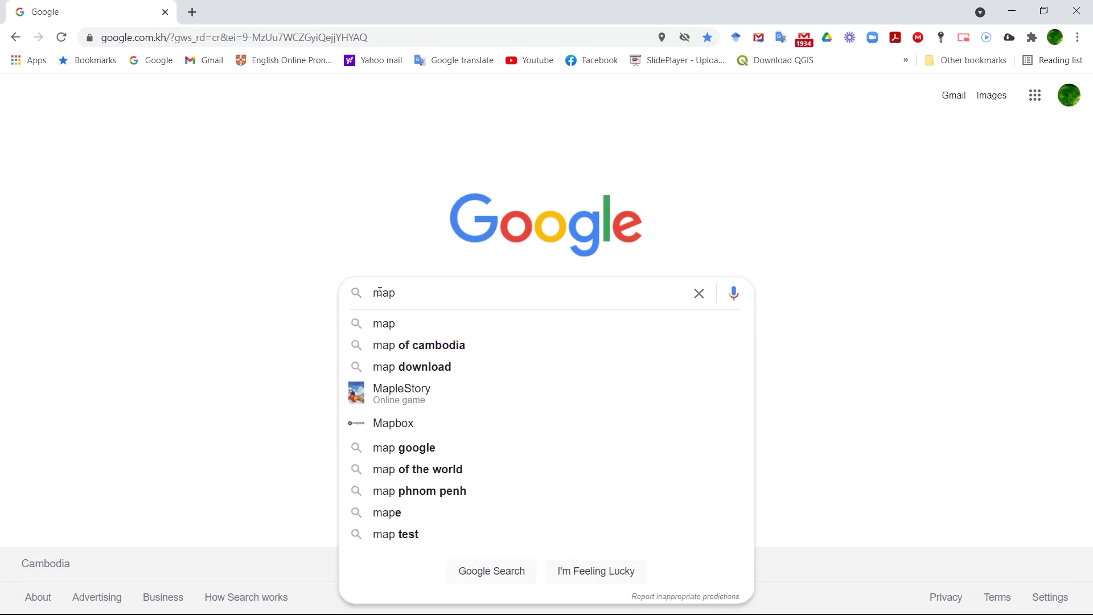
type("store")
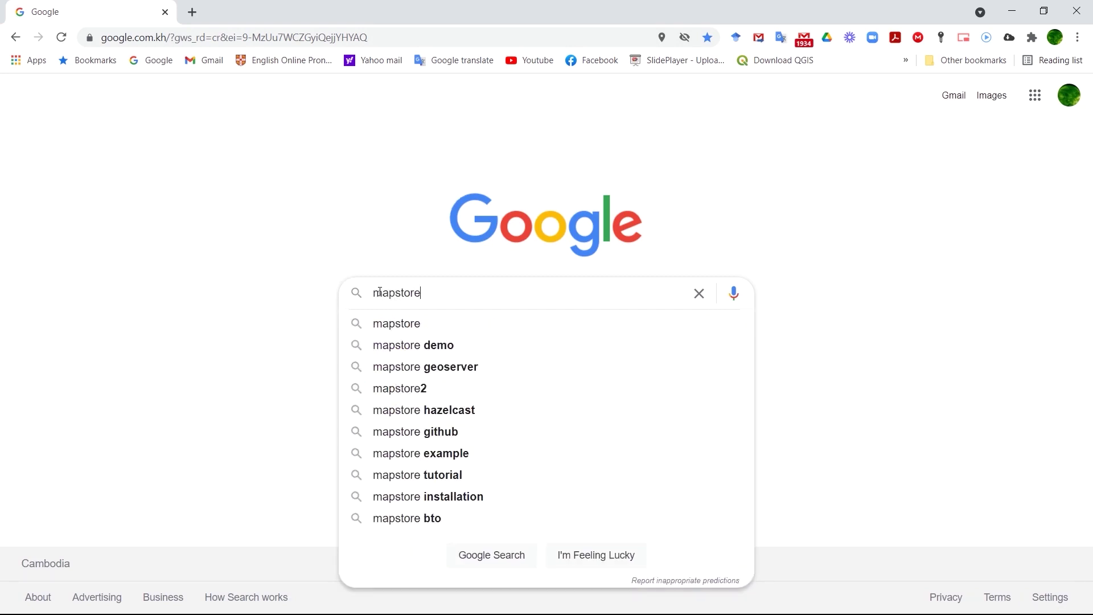
key("Return")
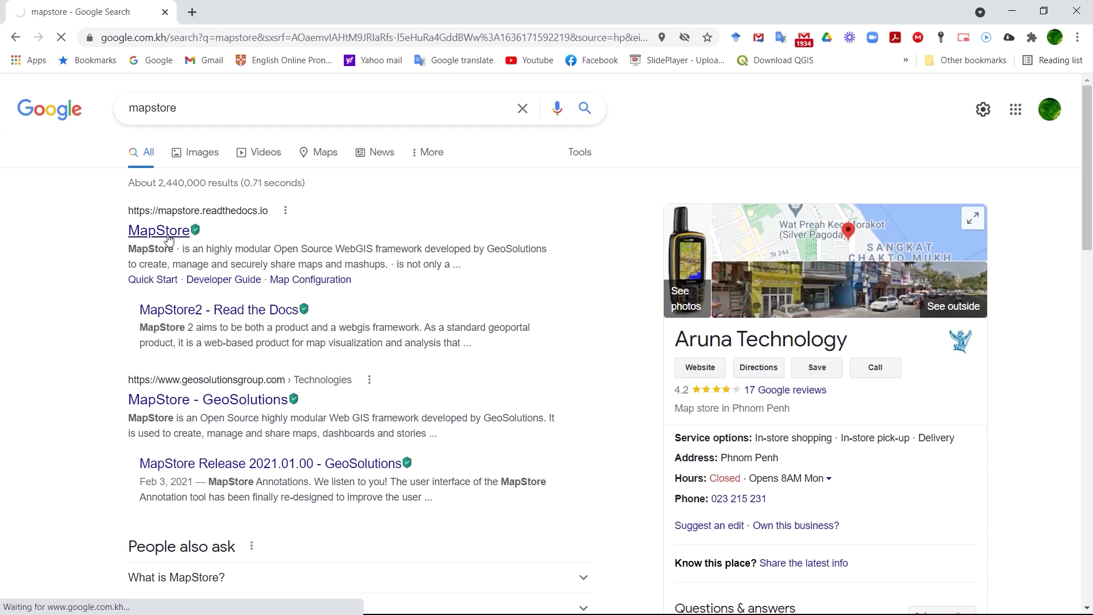
Open mapstore.readthedocs.io and scroll through the overview to Quick Start and back to the top.
left_click(168, 236)
scroll(721, 268, "down", 2)
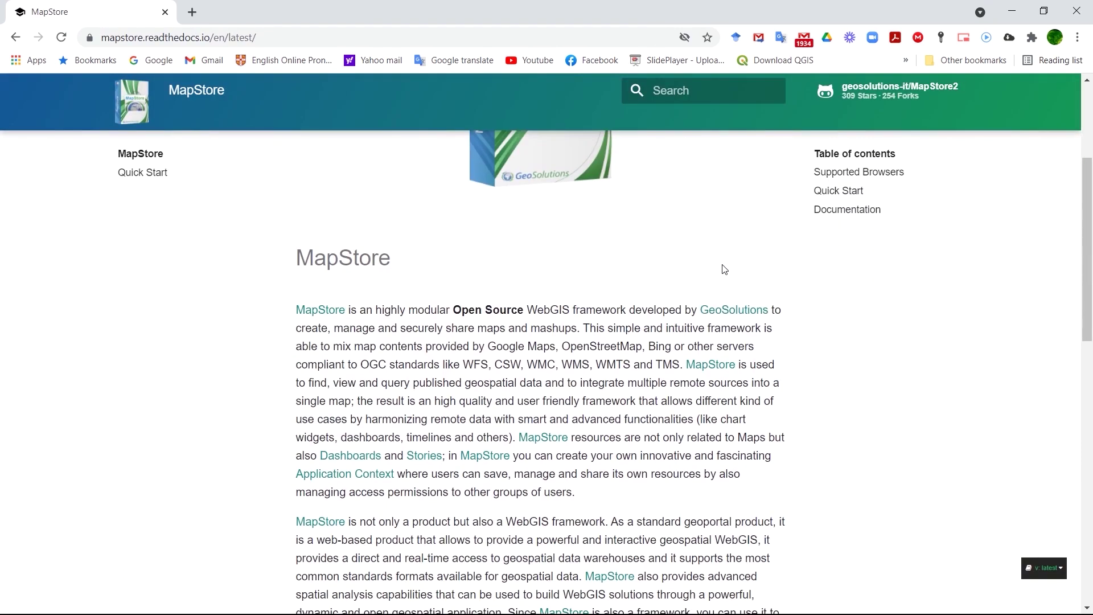
scroll(724, 269, "down", 6)
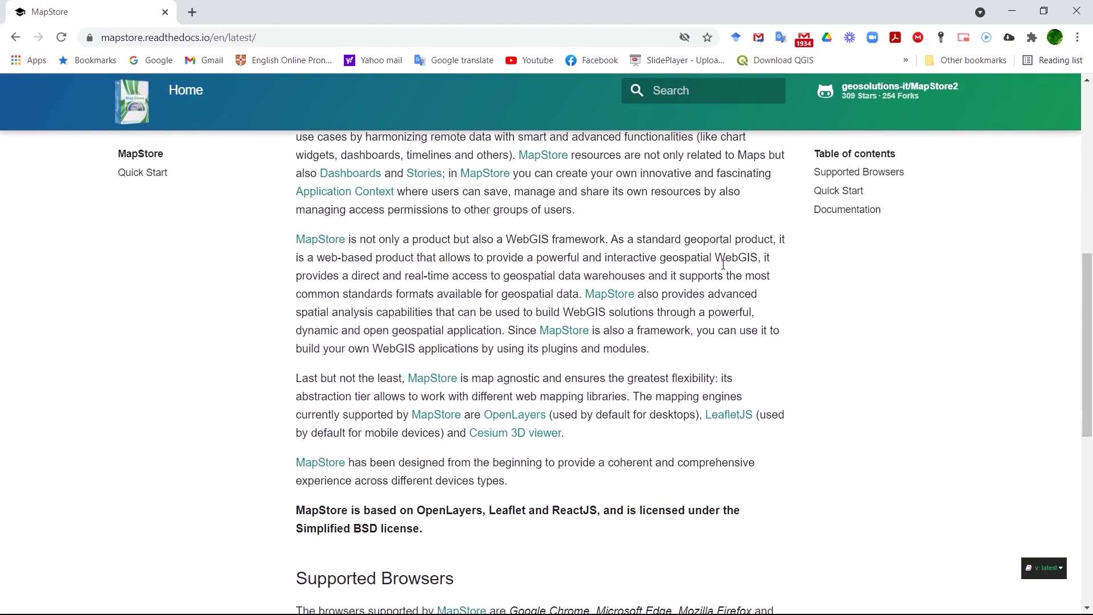
scroll(723, 269, "down", 1)
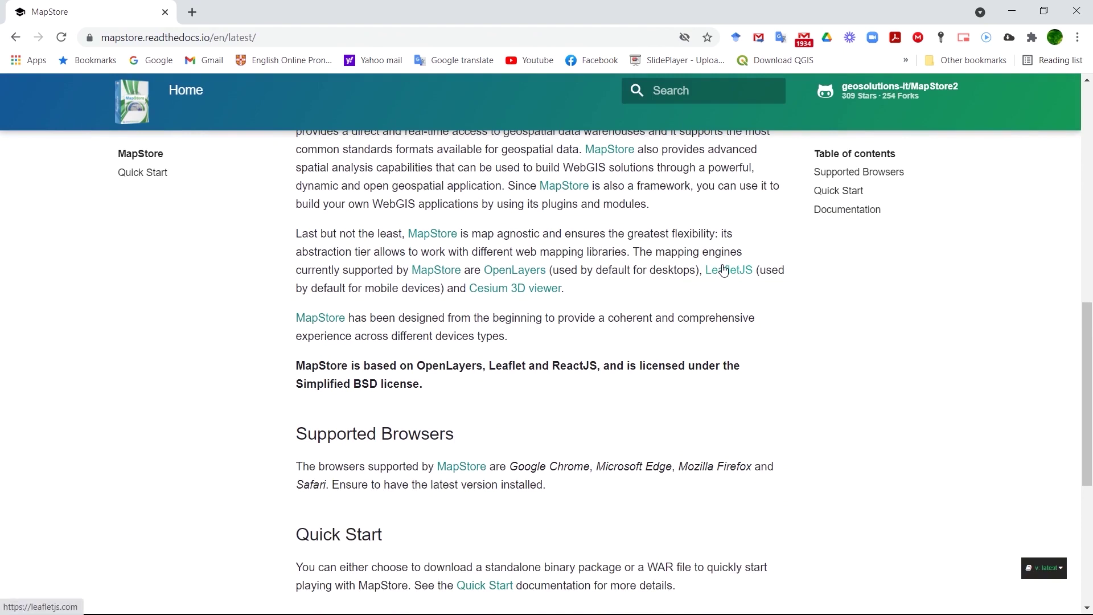
scroll(724, 269, "down", 4)
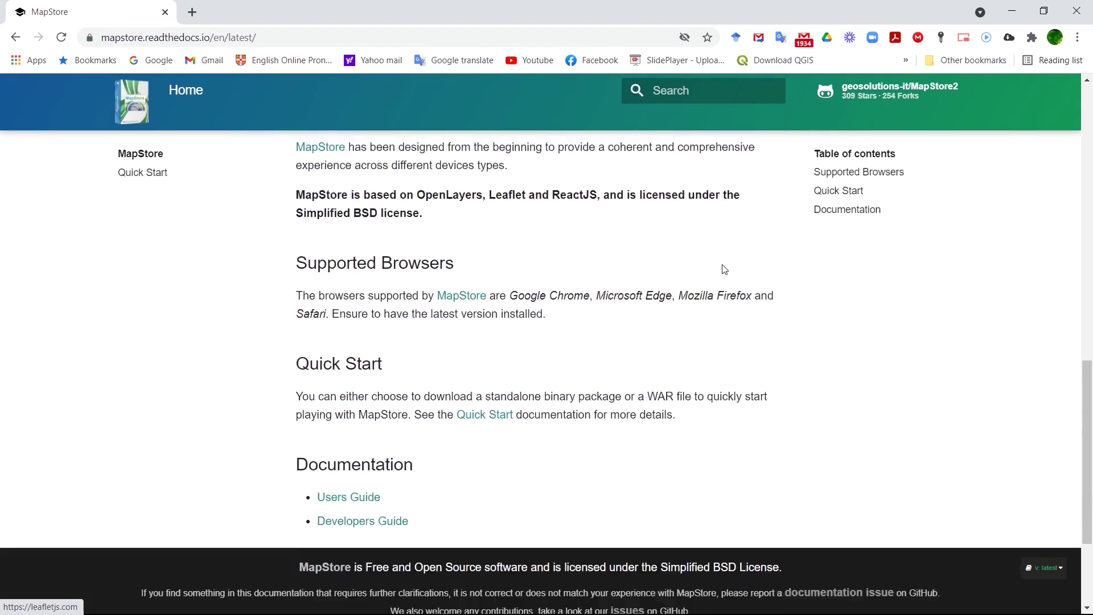
scroll(724, 269, "up", 4)
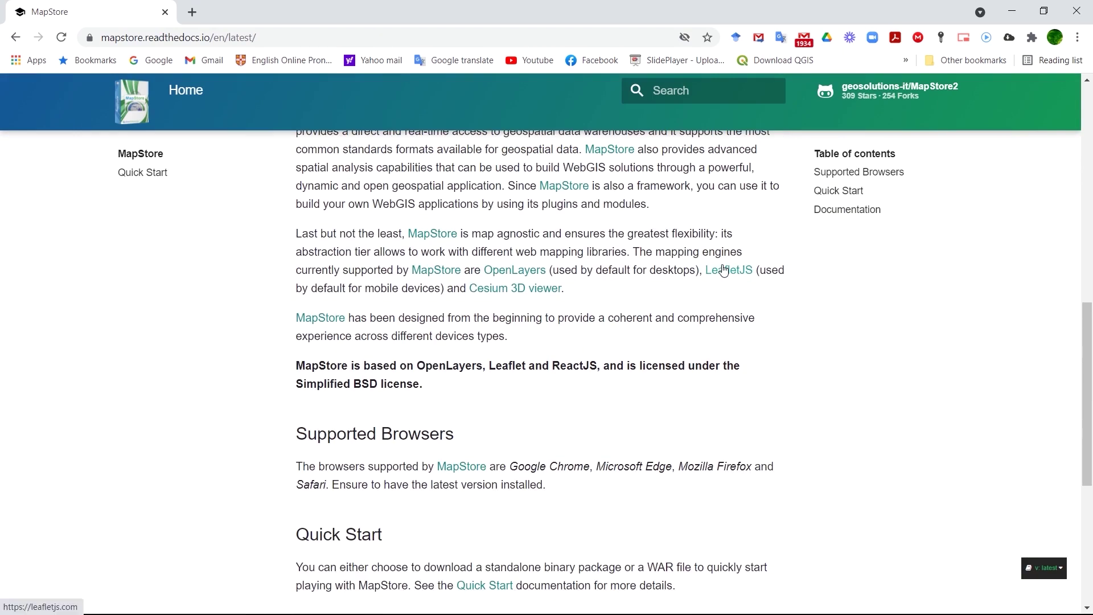
scroll(724, 269, "up", 6)
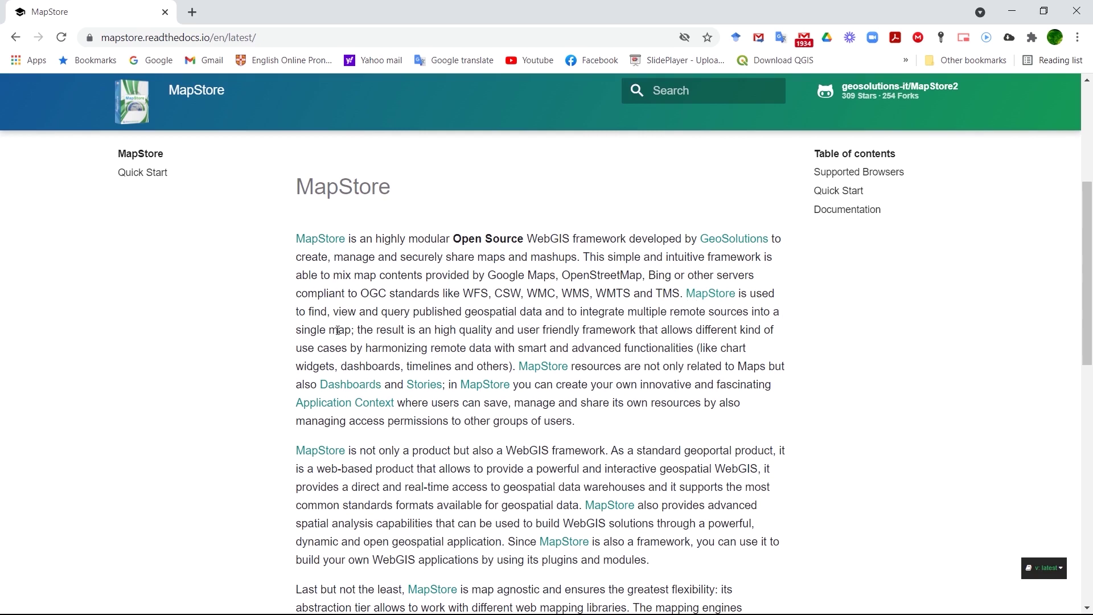
scroll(767, 412, "up", 2)
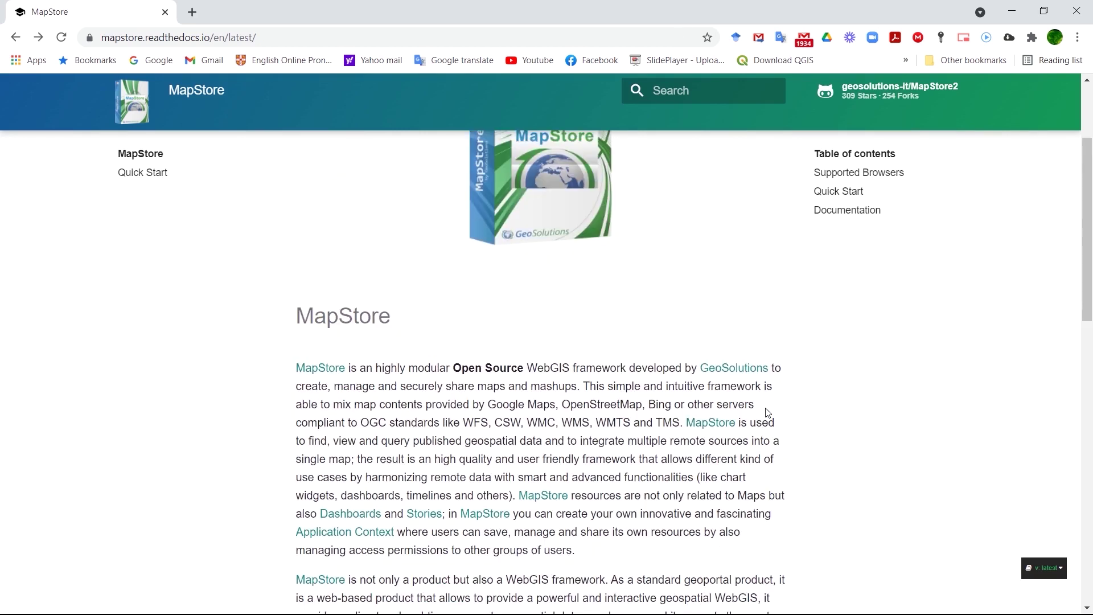
scroll(767, 412, "up", 3)
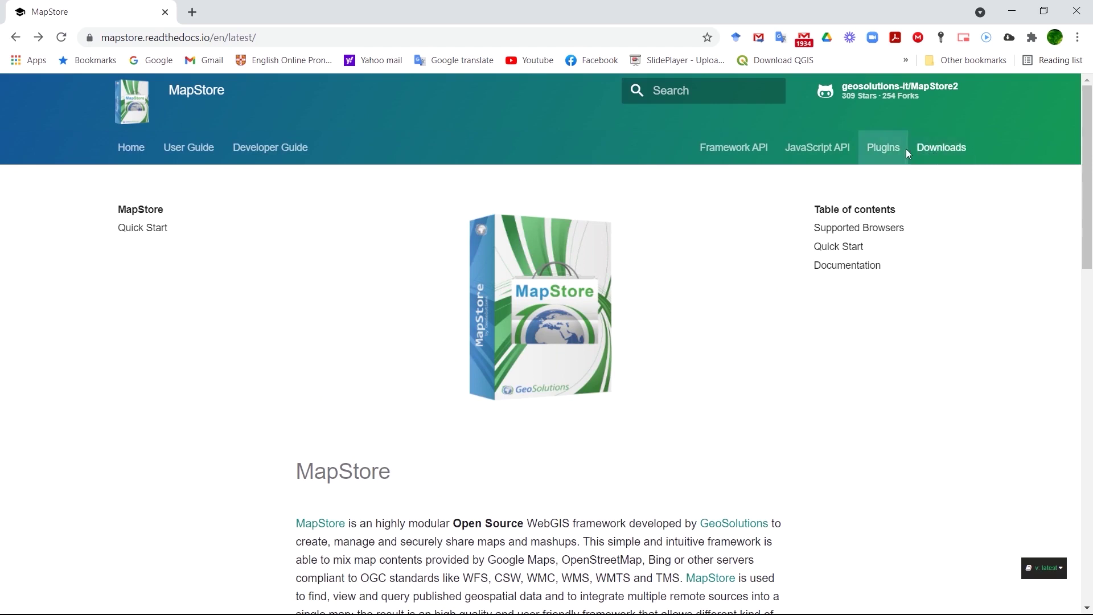
Download mapstore.war (48.6 MB) from the MapStore2 v2021.02.00 GitHub release assets.
left_click(944, 153)
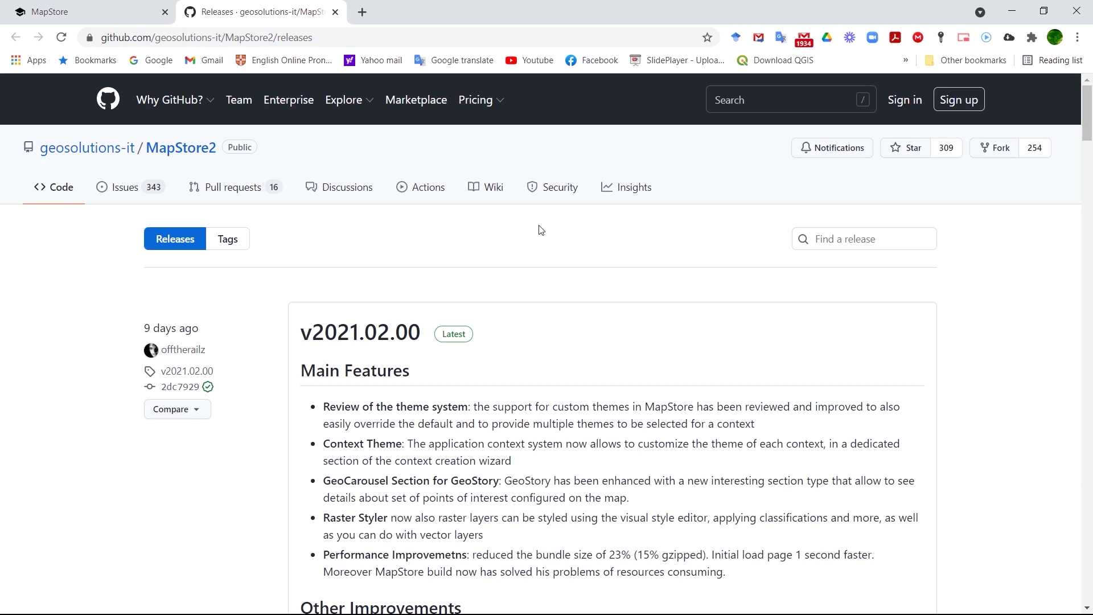
scroll(548, 326, "down", 2)
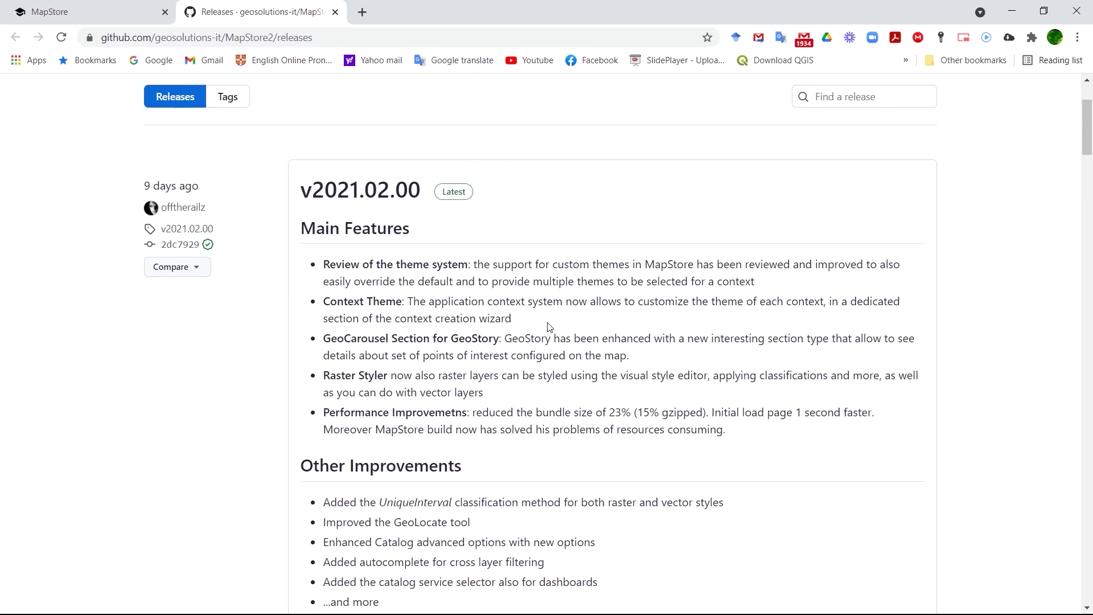
scroll(550, 327, "up", 2)
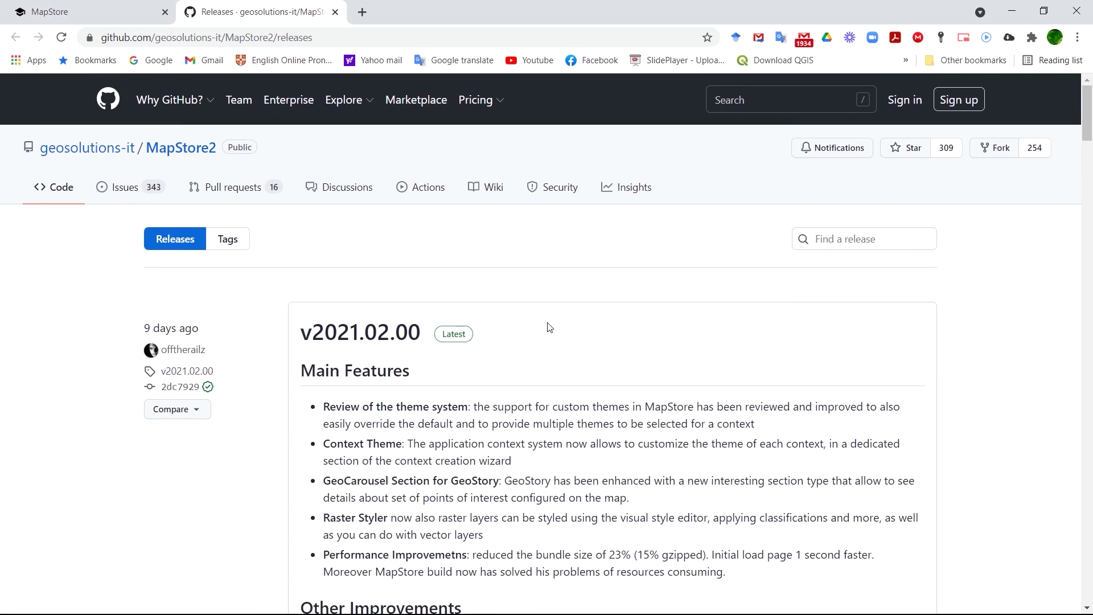
scroll(549, 327, "down", 6)
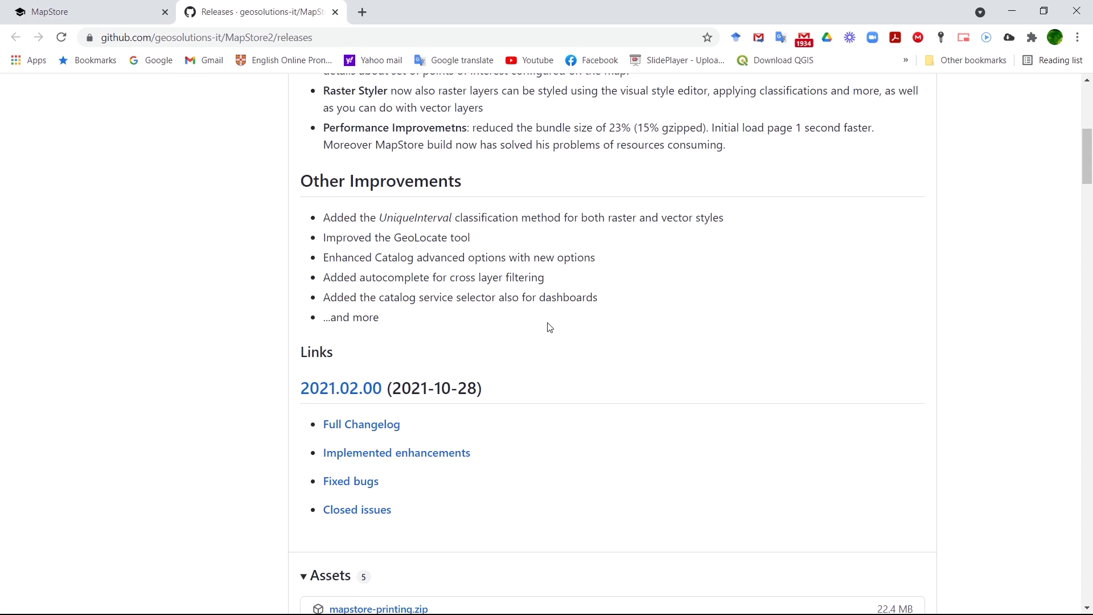
scroll(549, 327, "down", 2)
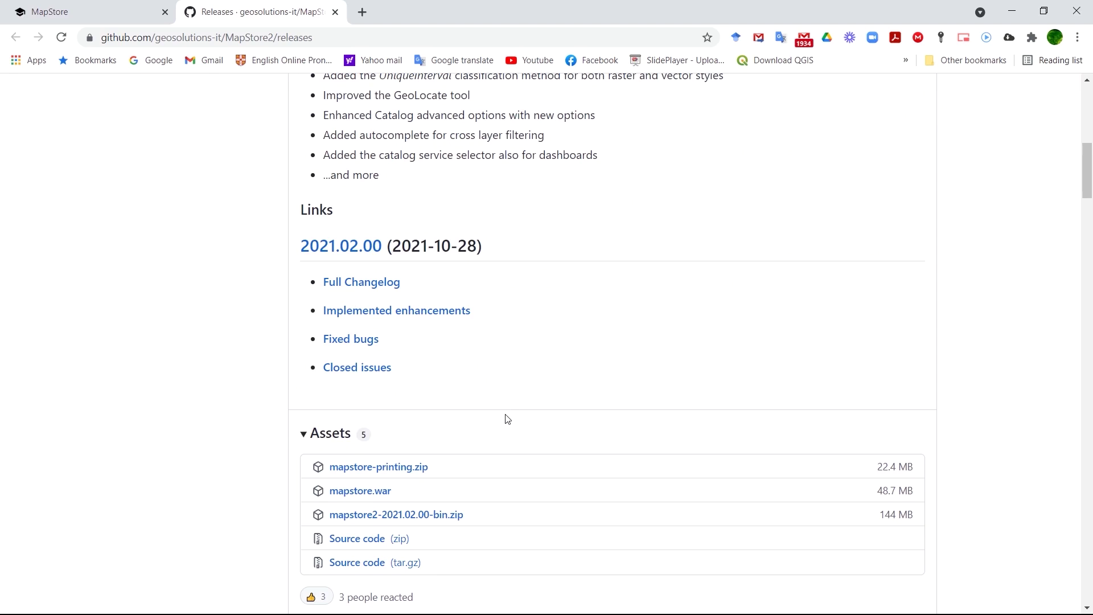
scroll(507, 419, "down", 1)
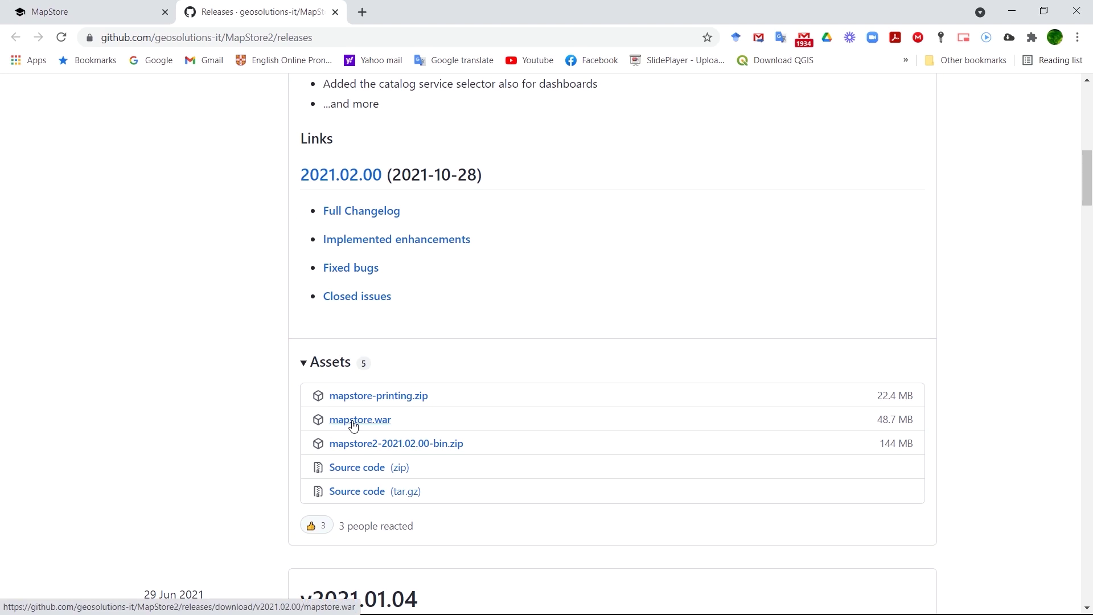
scroll(353, 426, "down", 1)
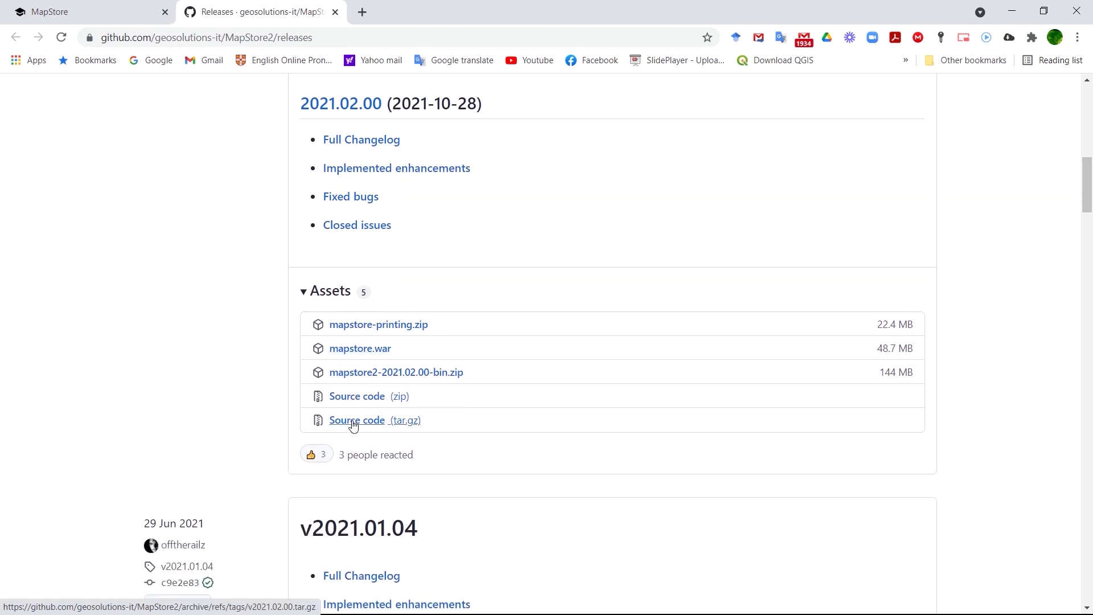
left_click(356, 353)
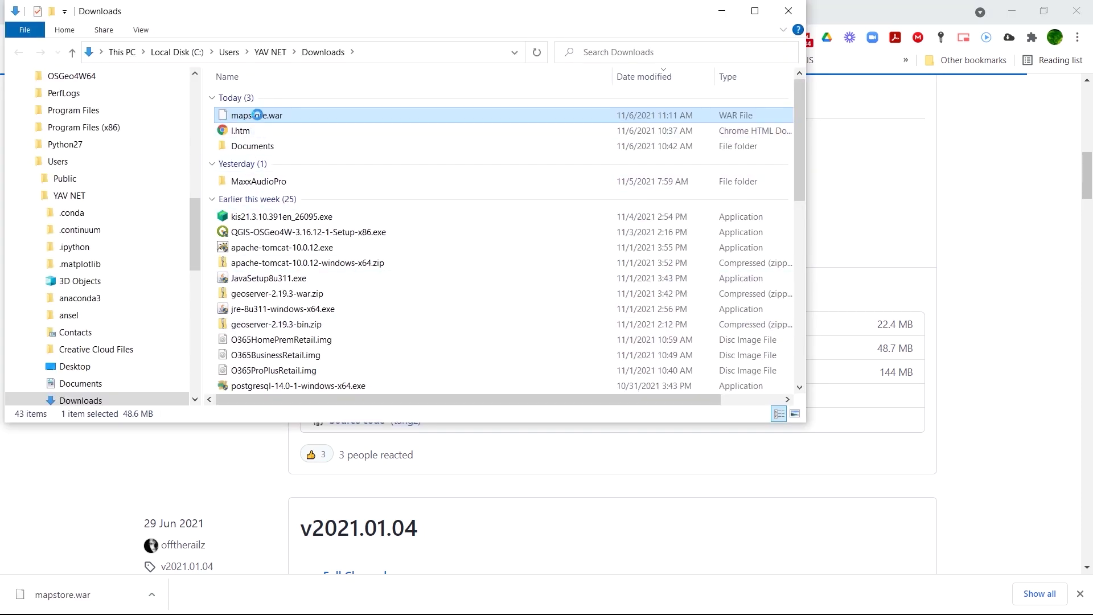
Copy mapstore.war from the Downloads folder and minimize Chrome.
right_click(258, 117)
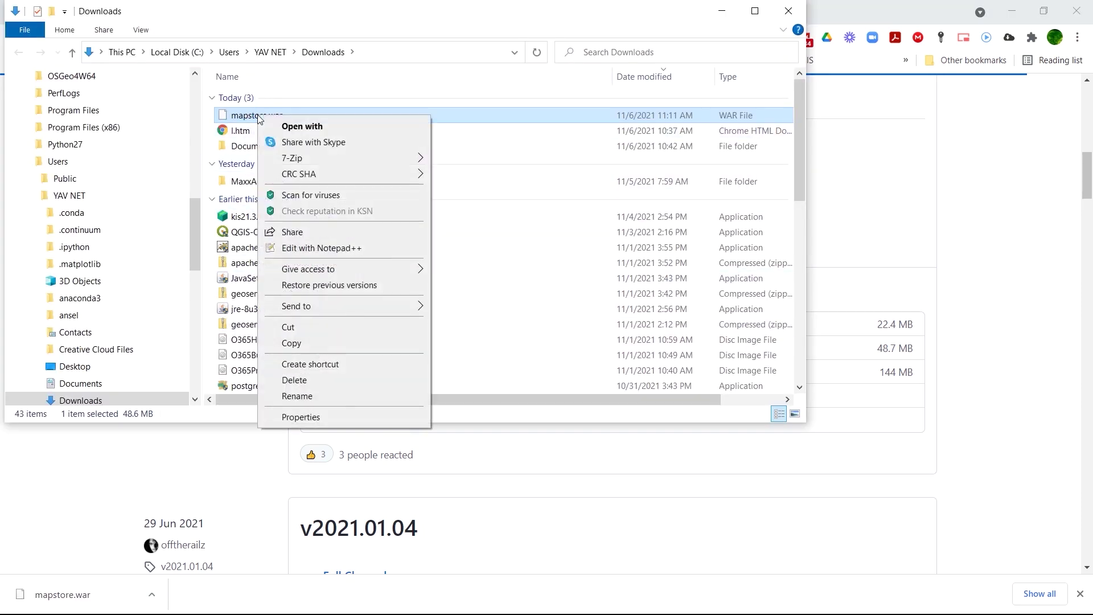
left_click(290, 344)
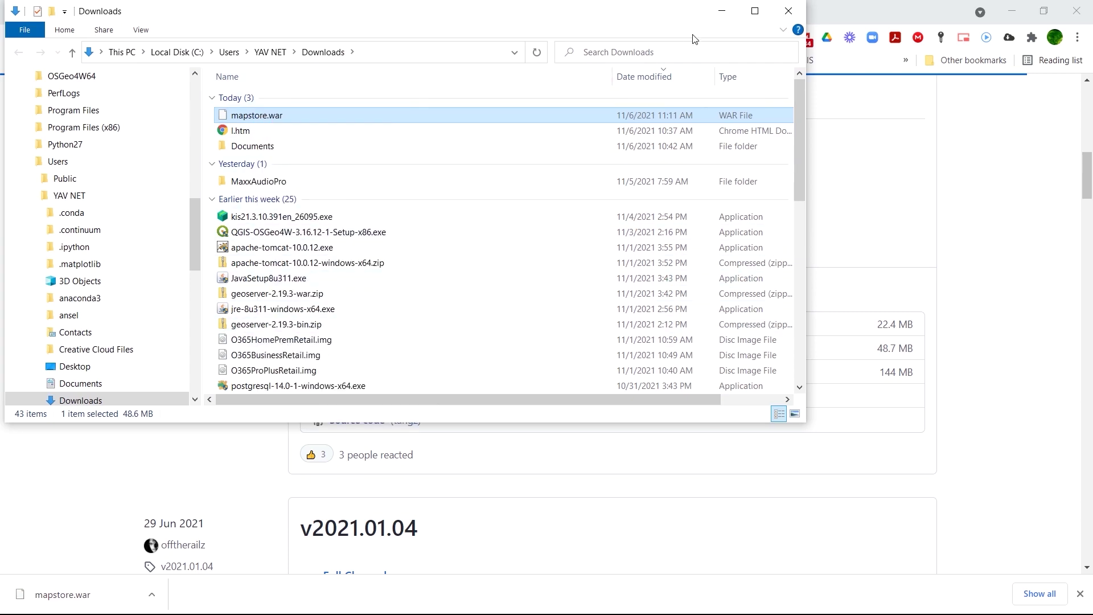
left_click(1013, 4)
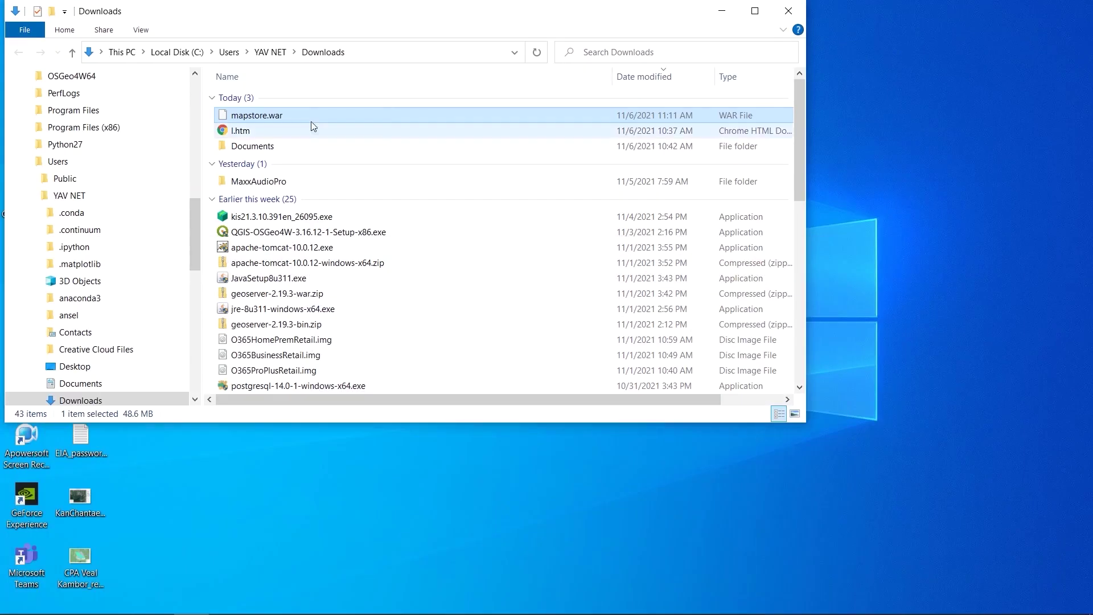
Browse to Program Files > Apache Software Foundation > Tomcat 9.0, checking webapps, then into bin.
left_click(86, 111)
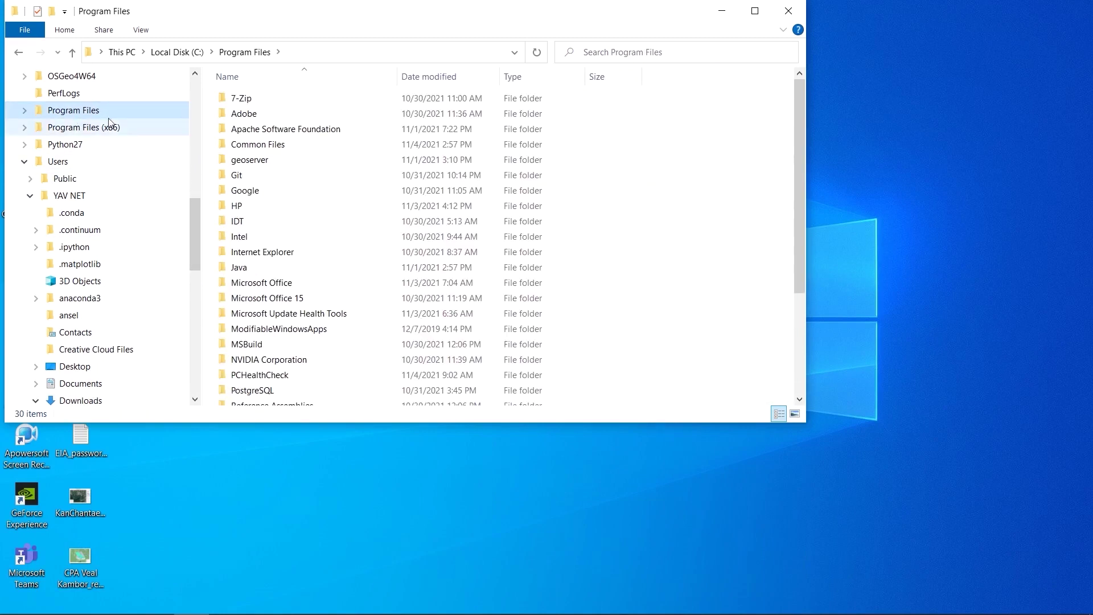
double_click(247, 132)
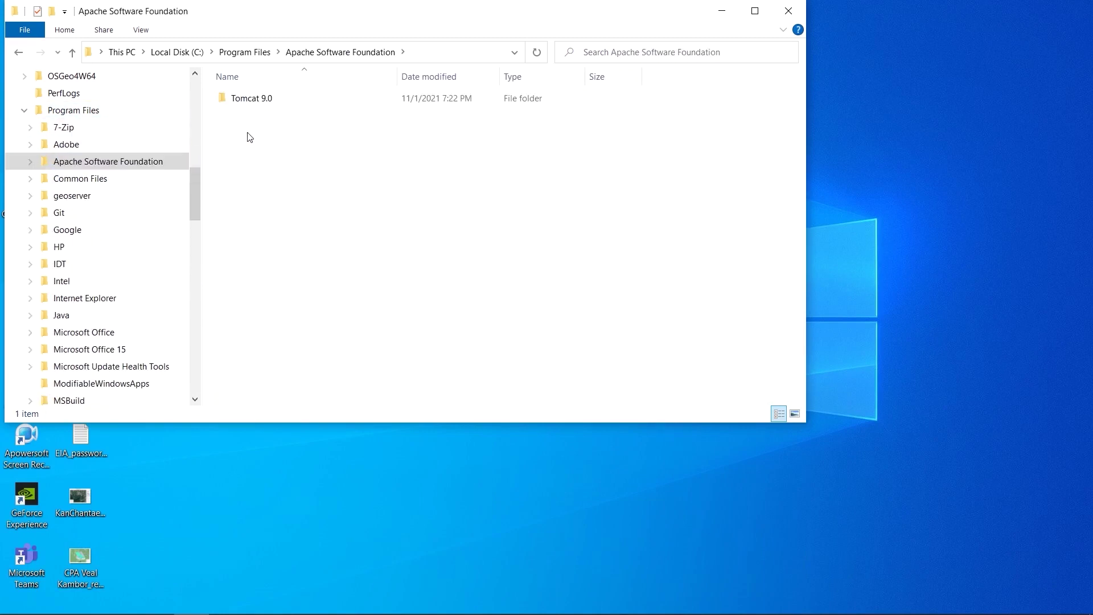
double_click(241, 100)
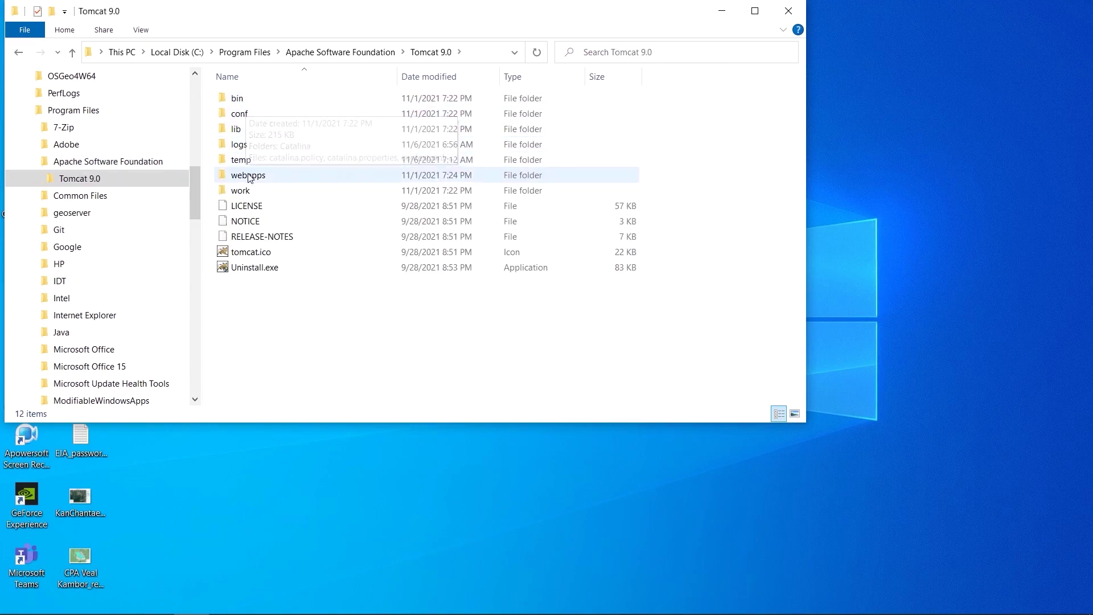
double_click(248, 175)
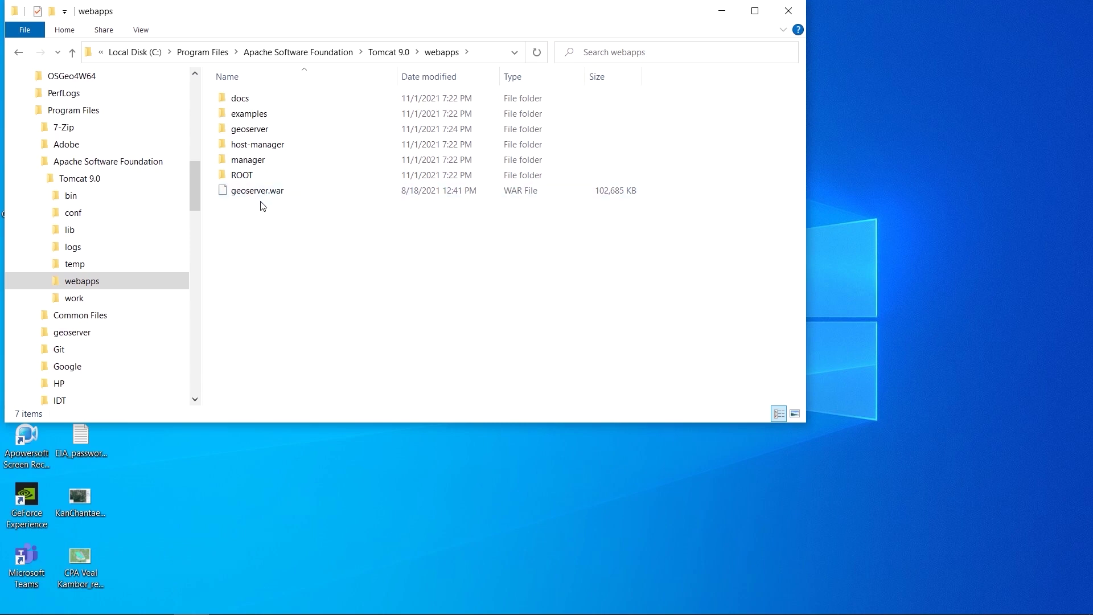
left_click(380, 52)
double_click(239, 98)
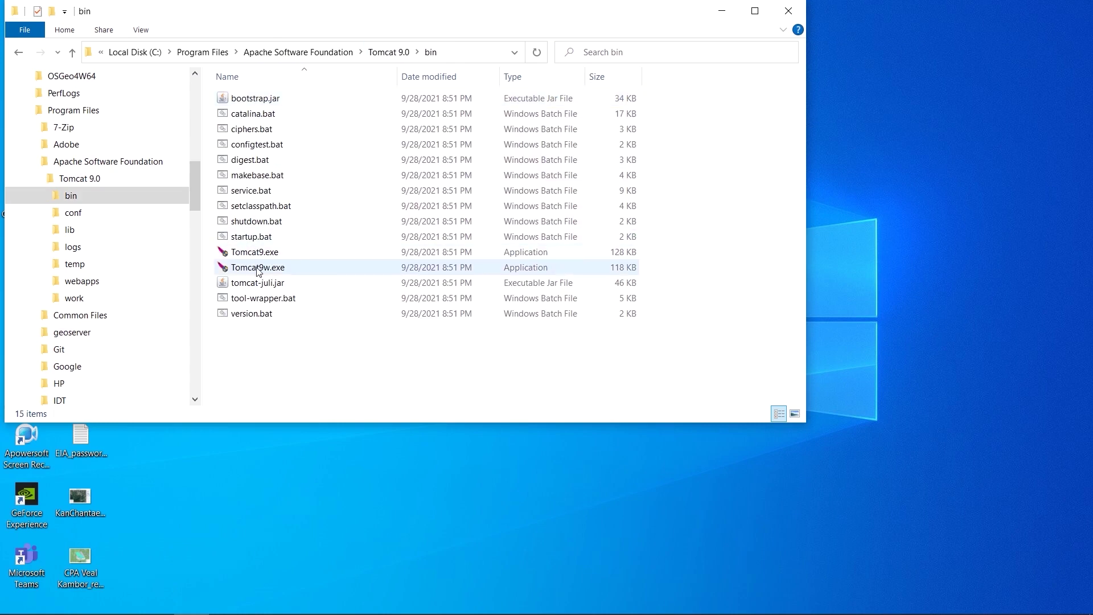
Stop the Tomcat9 service via Tomcat9w.exe, then return Explorer to the Tomcat 9.0 folder.
left_click(258, 271)
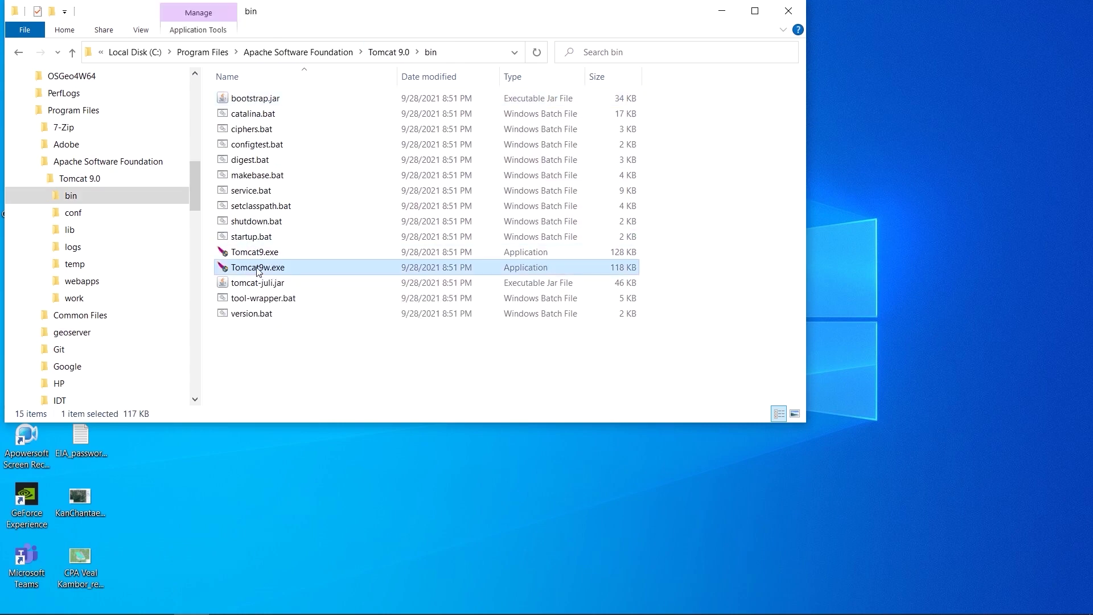
double_click(258, 271)
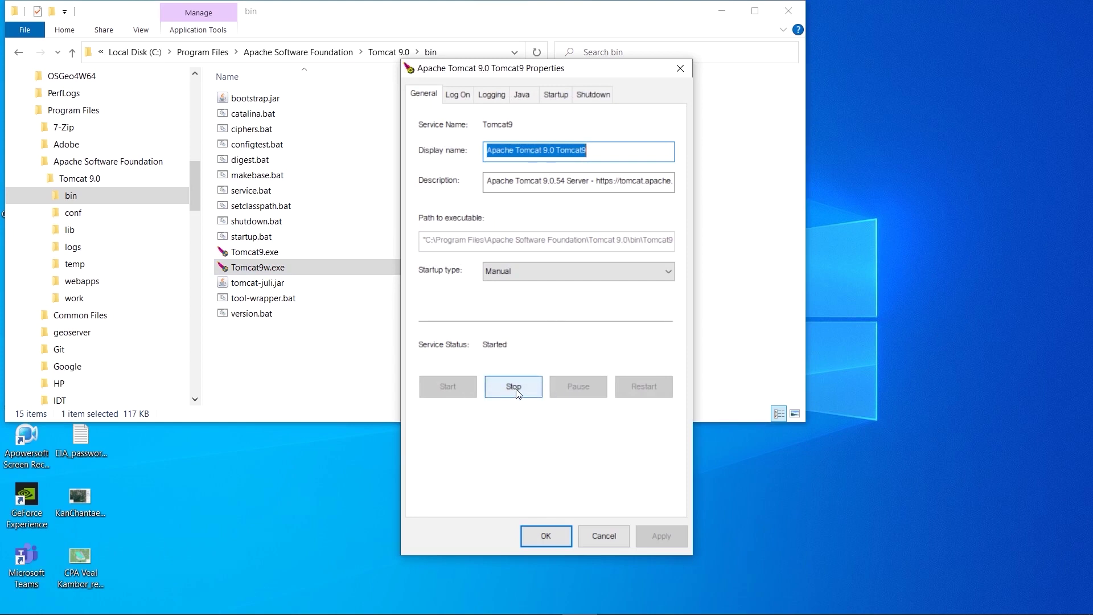
left_click(513, 387)
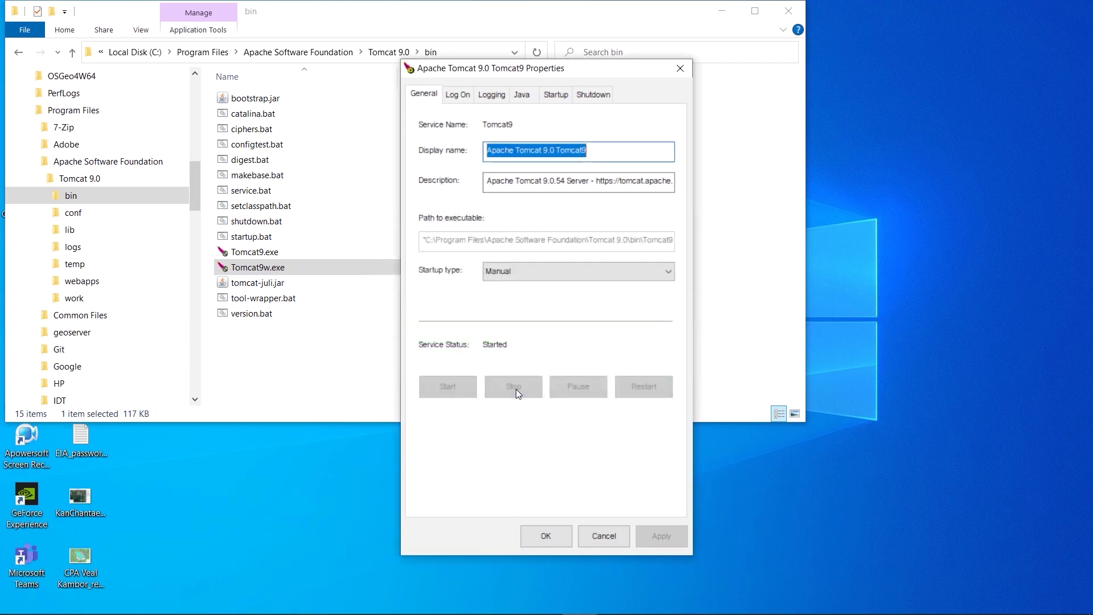
left_click_drag(505, 74, 784, 90)
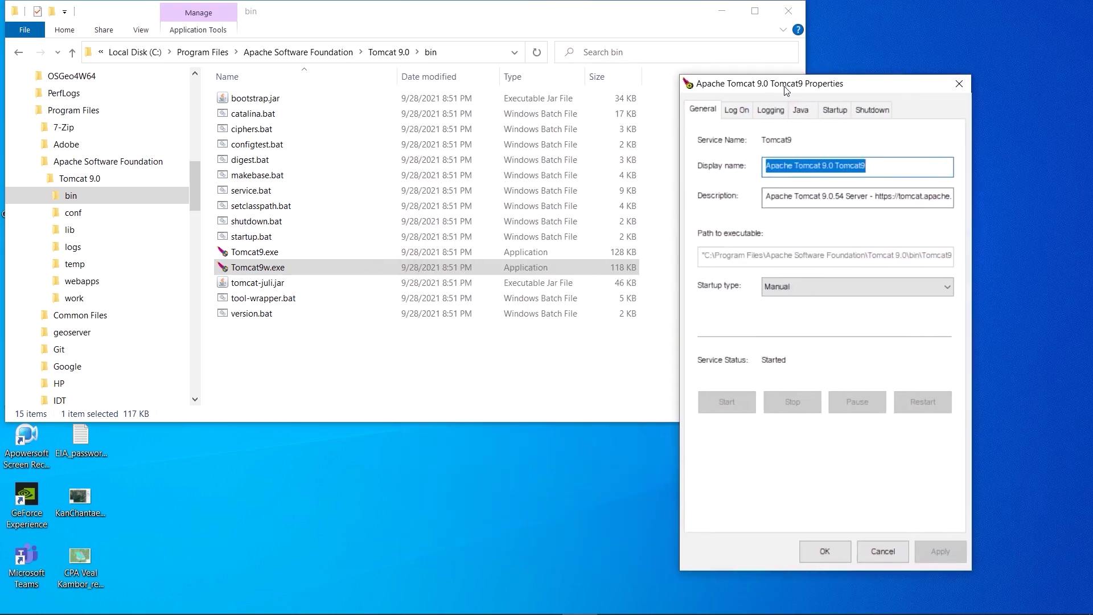
left_click(511, 20)
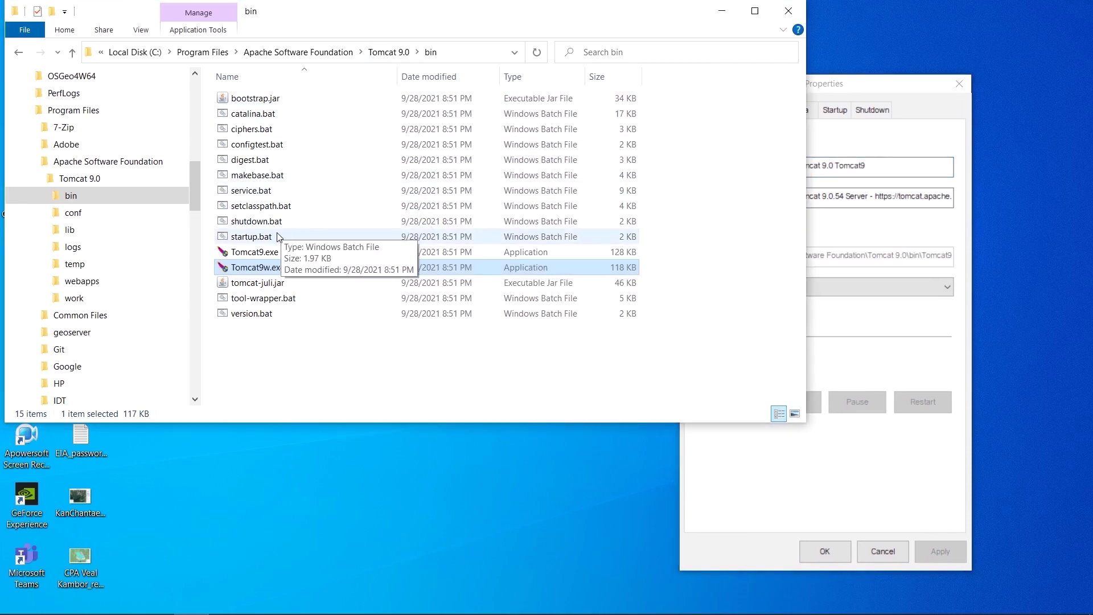
left_click(382, 52)
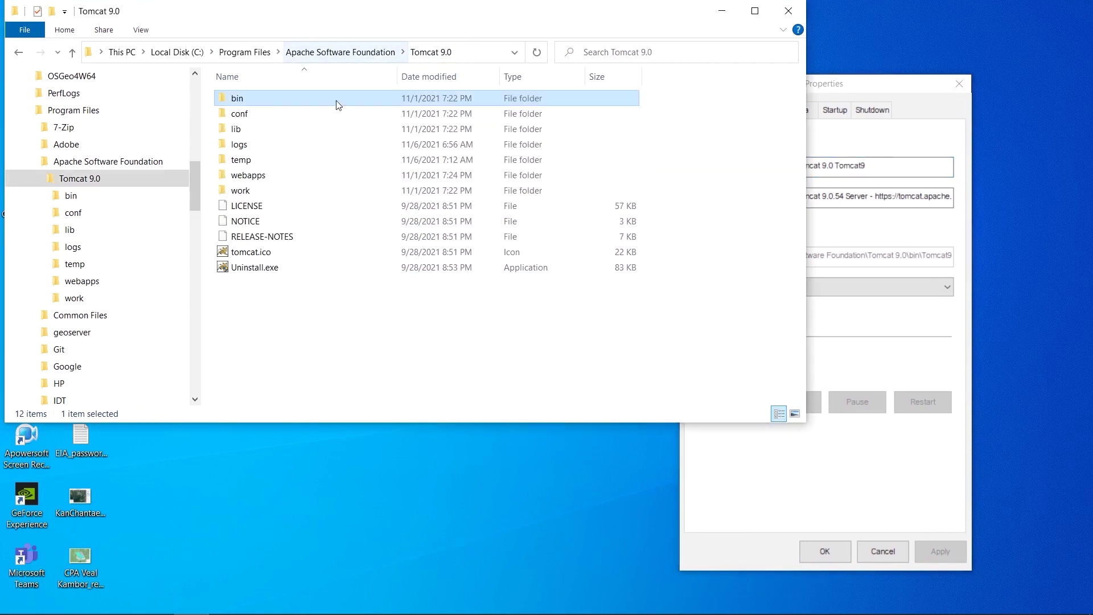
Paste mapstore.war into Tomcat 9.0's webapps folder next to geoserver.war, then go back up.
double_click(253, 180)
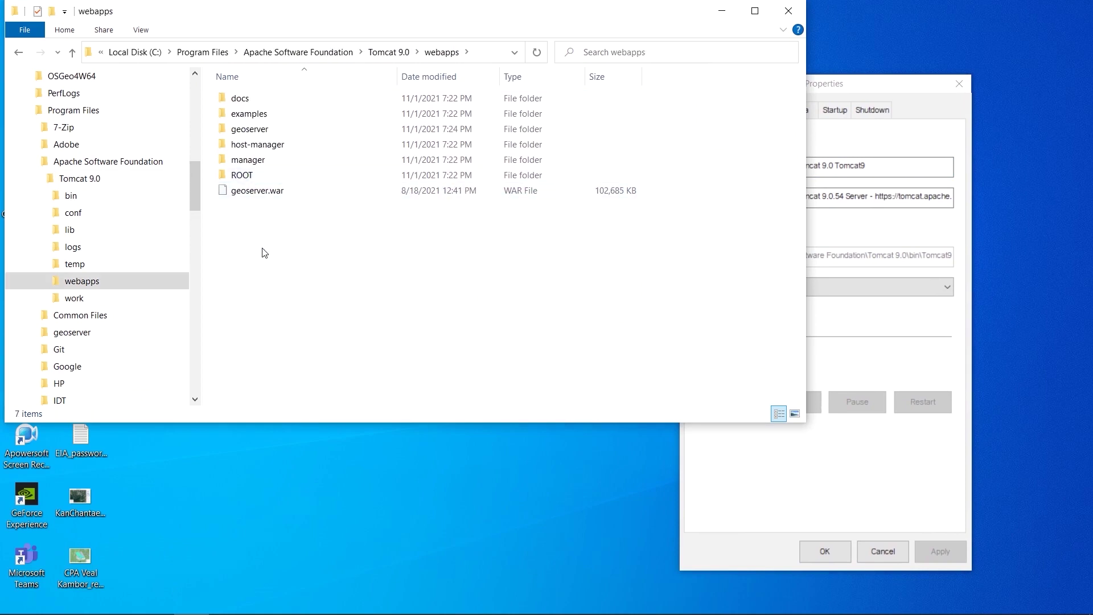
right_click(265, 253)
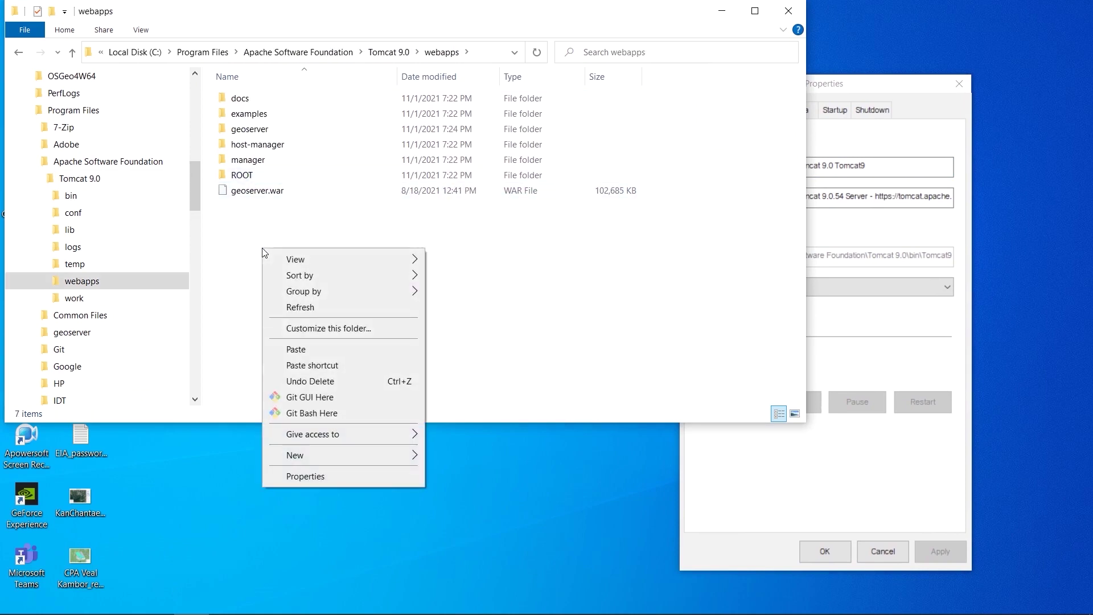
left_click(296, 349)
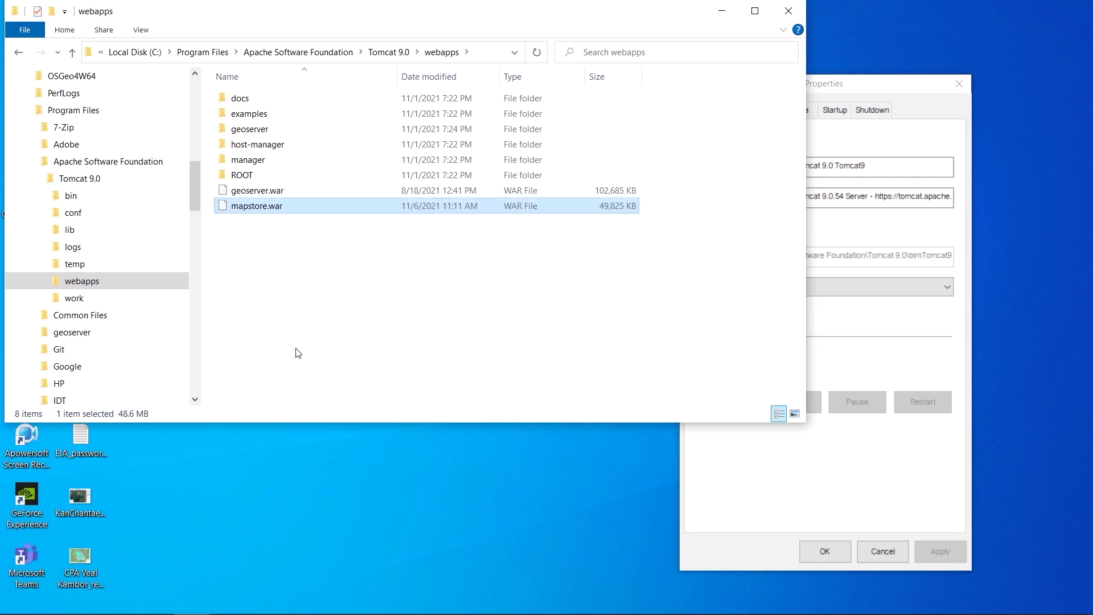
left_click(296, 350)
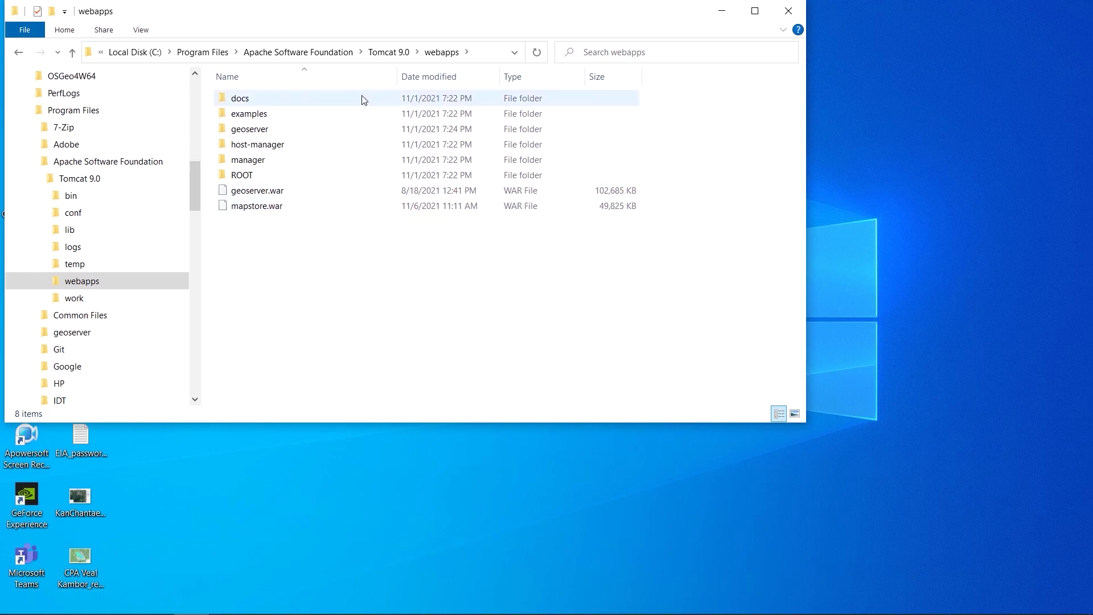
left_click(389, 52)
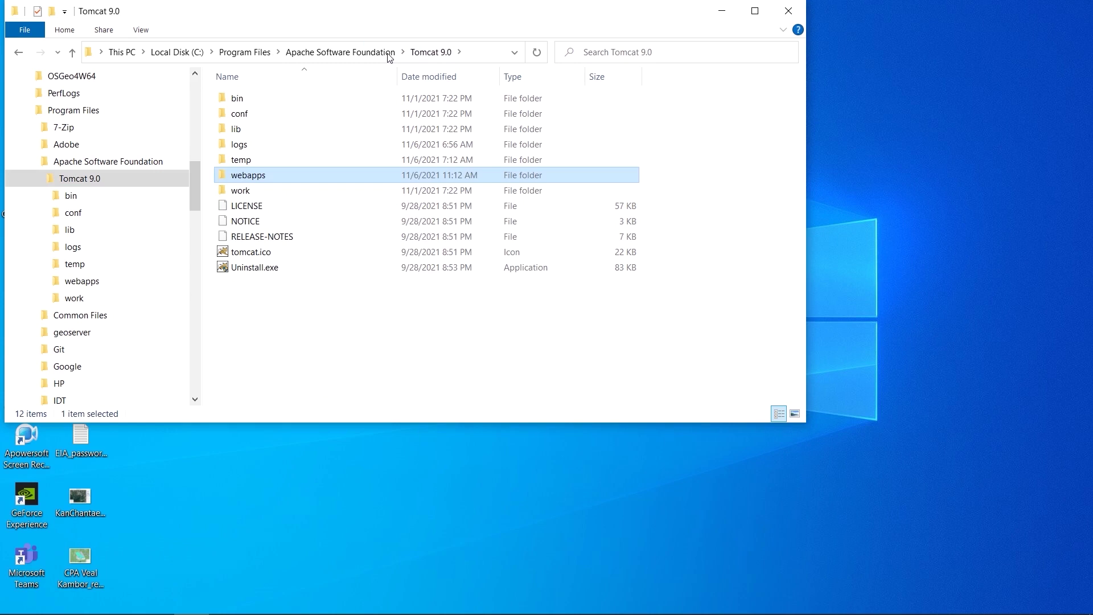
Confirm in Tomcat9w.exe that the Tomcat9 service reads Started, close it, and open a new Chrome tab.
double_click(250, 98)
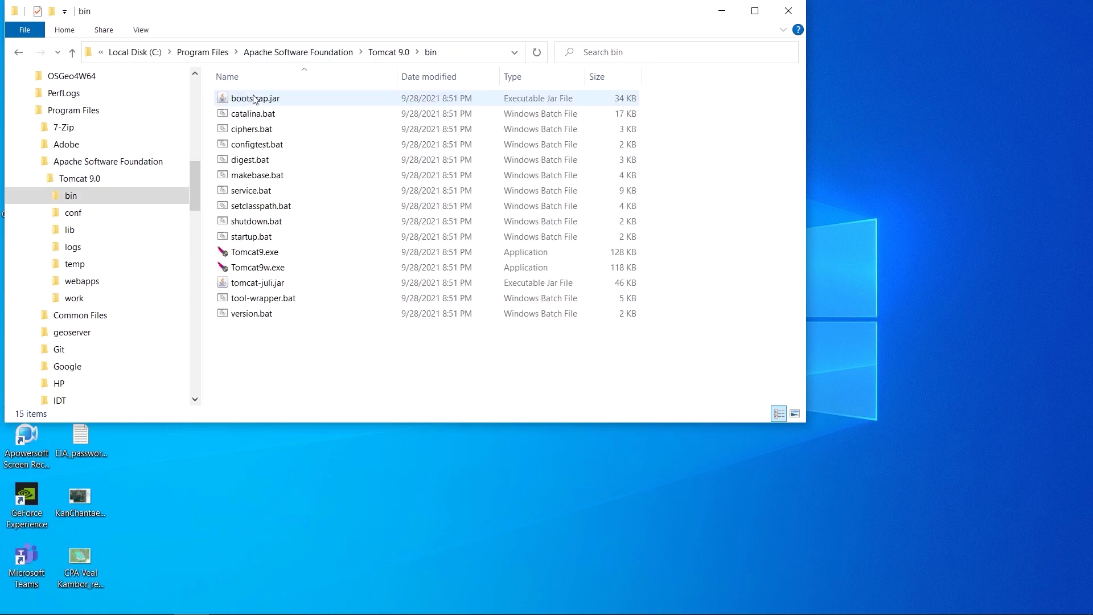
double_click(245, 269)
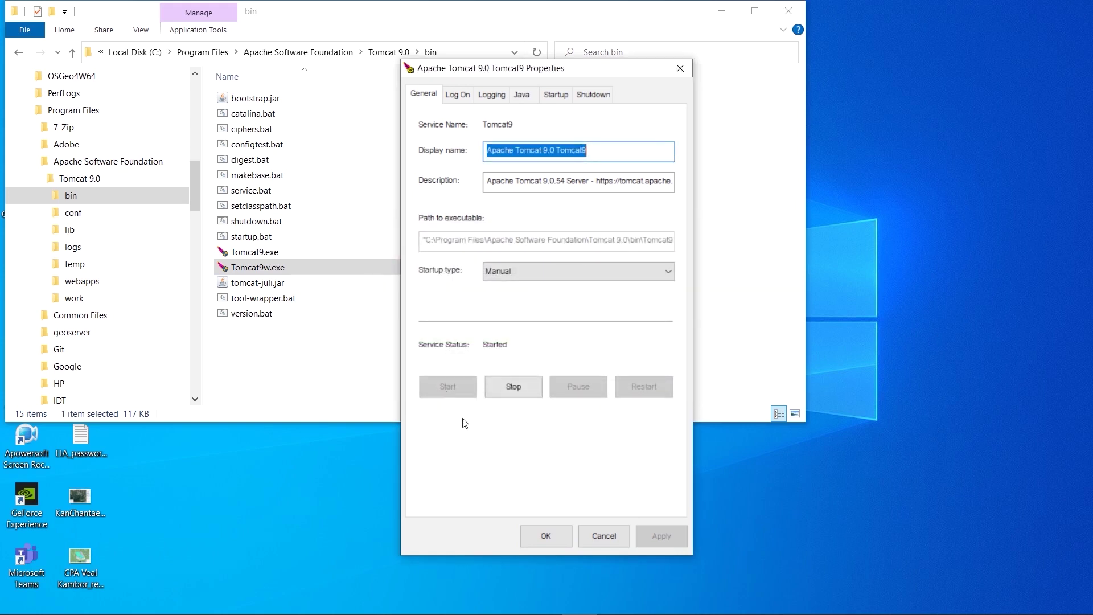
left_click(538, 541)
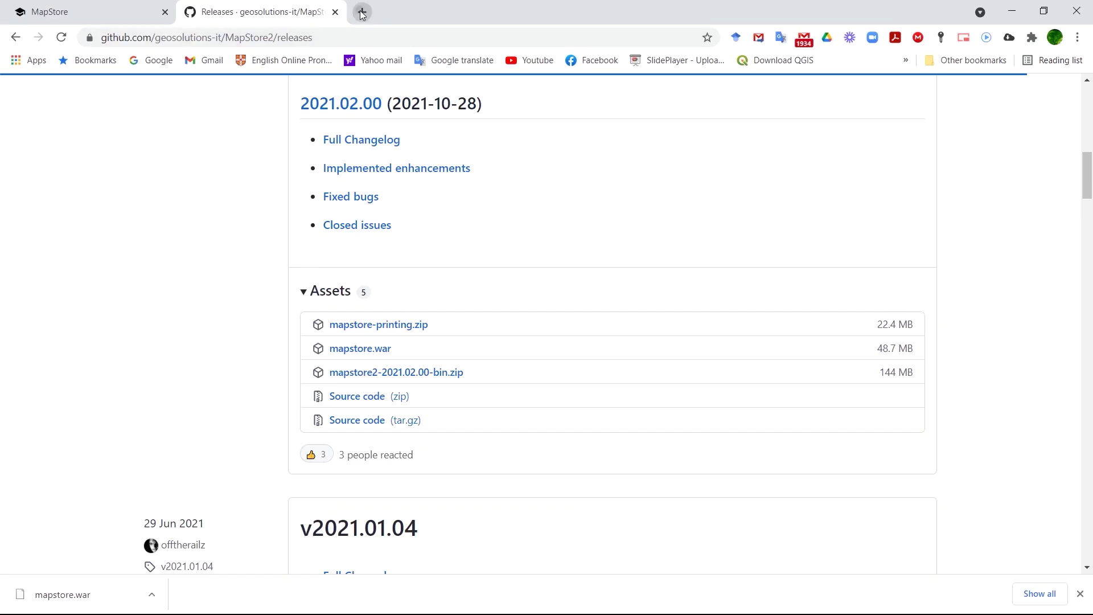
key("ctrl+t")
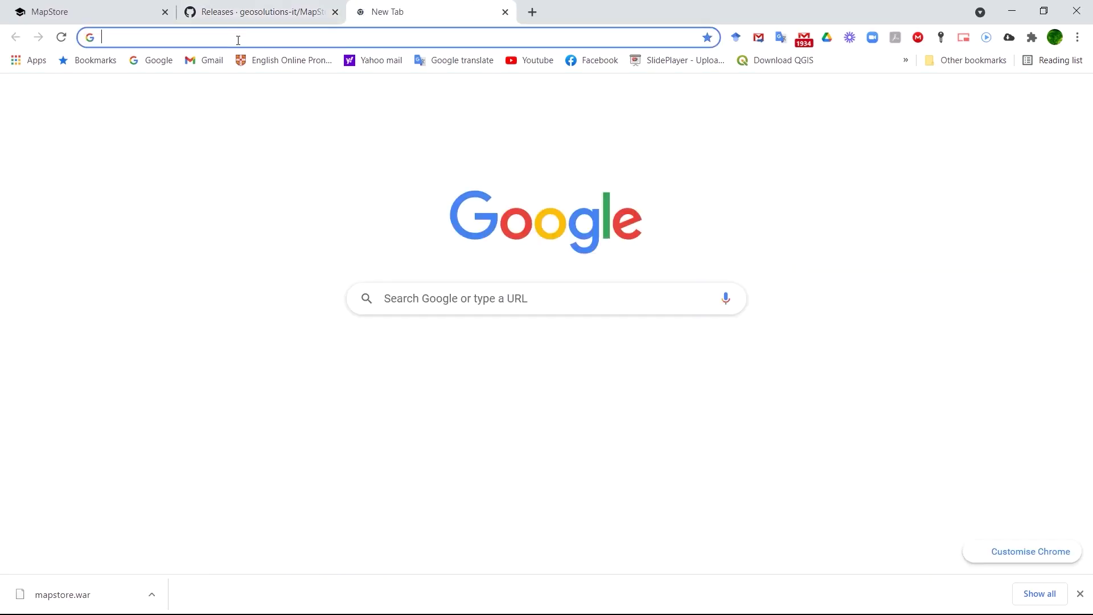
Load localhost:8080, sign in to Manager App, and open /mapstore from the Applications list.
left_click(237, 38)
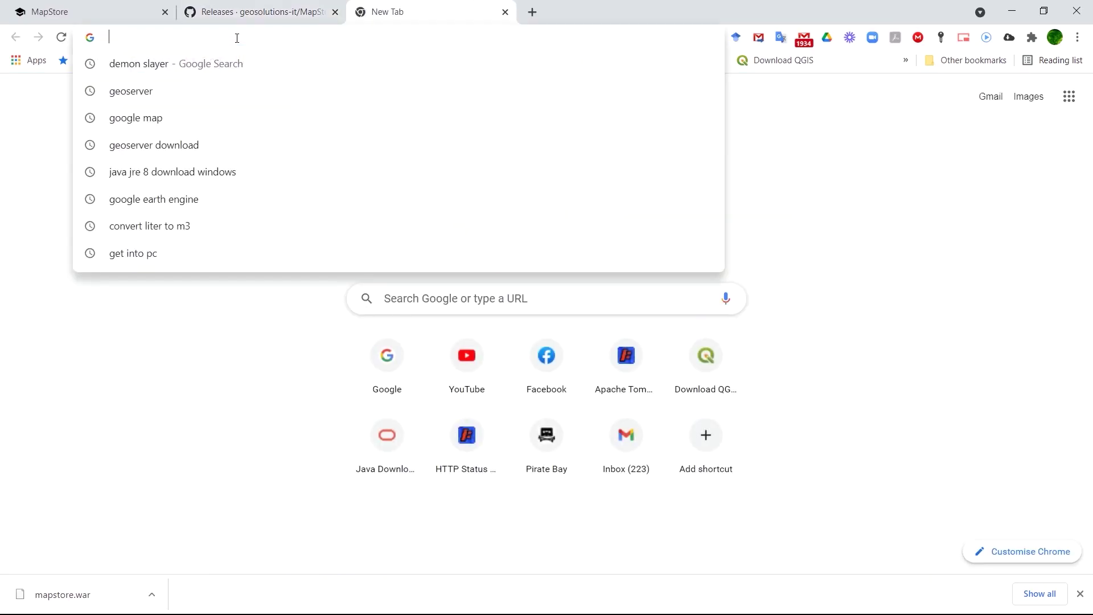
type("localhost:8080")
key("Return")
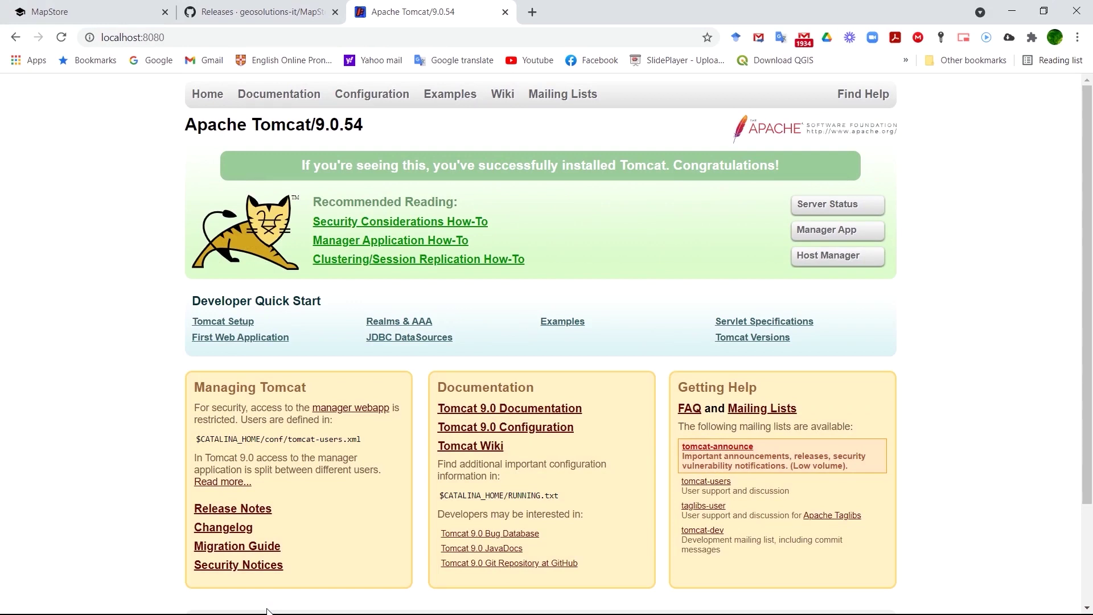
left_click(829, 230)
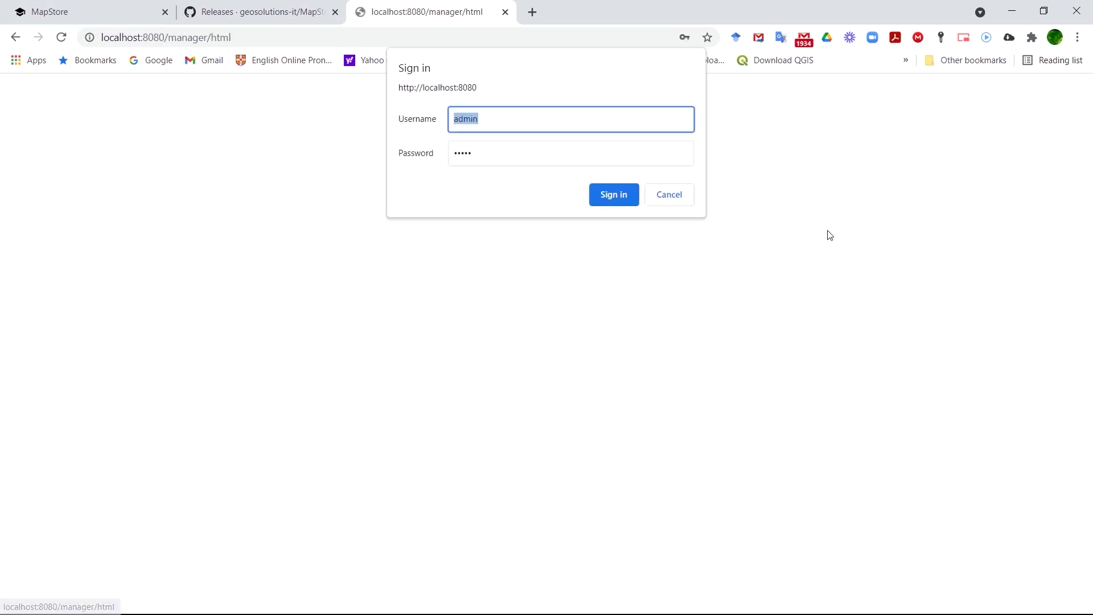
left_click(611, 195)
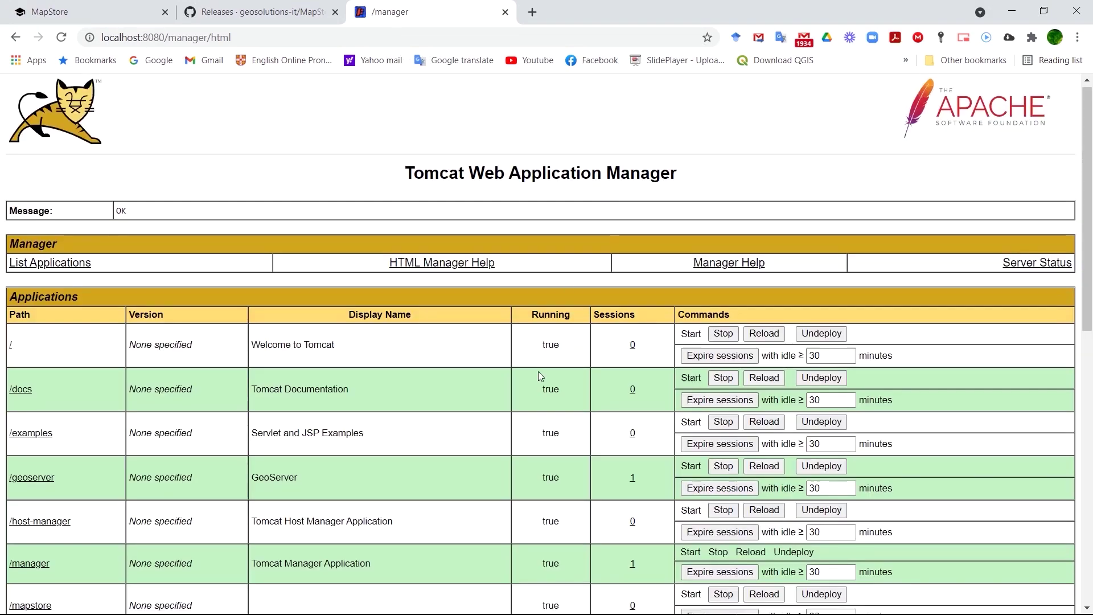
scroll(538, 371, "down", 3)
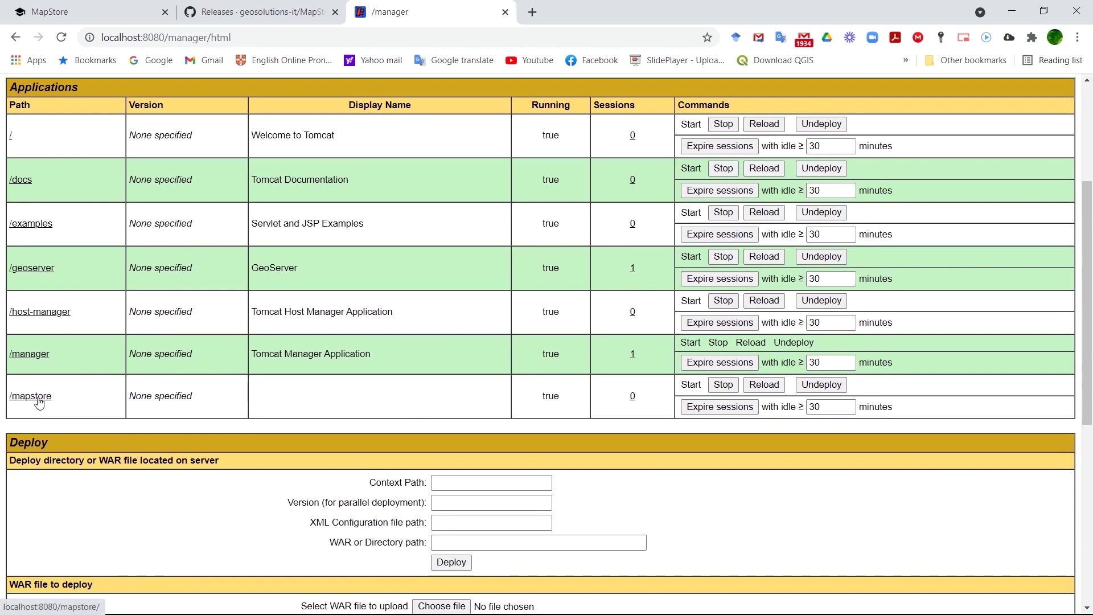
left_click(33, 398)
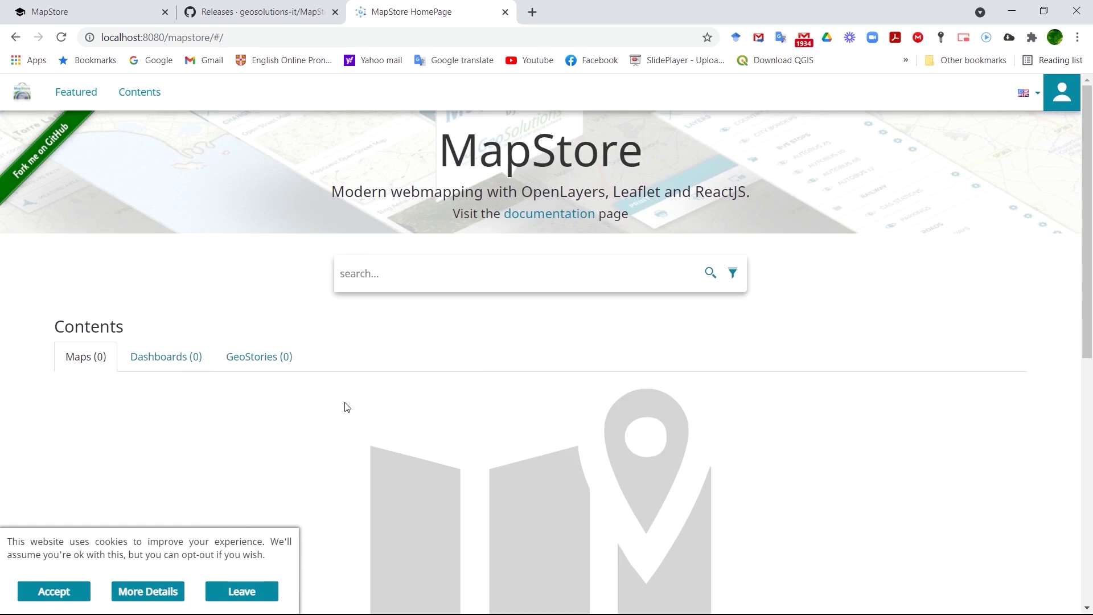
Bring up the MapStore login form from the user account menu.
scroll(344, 407, "down", 4)
scroll(345, 407, "up", 4)
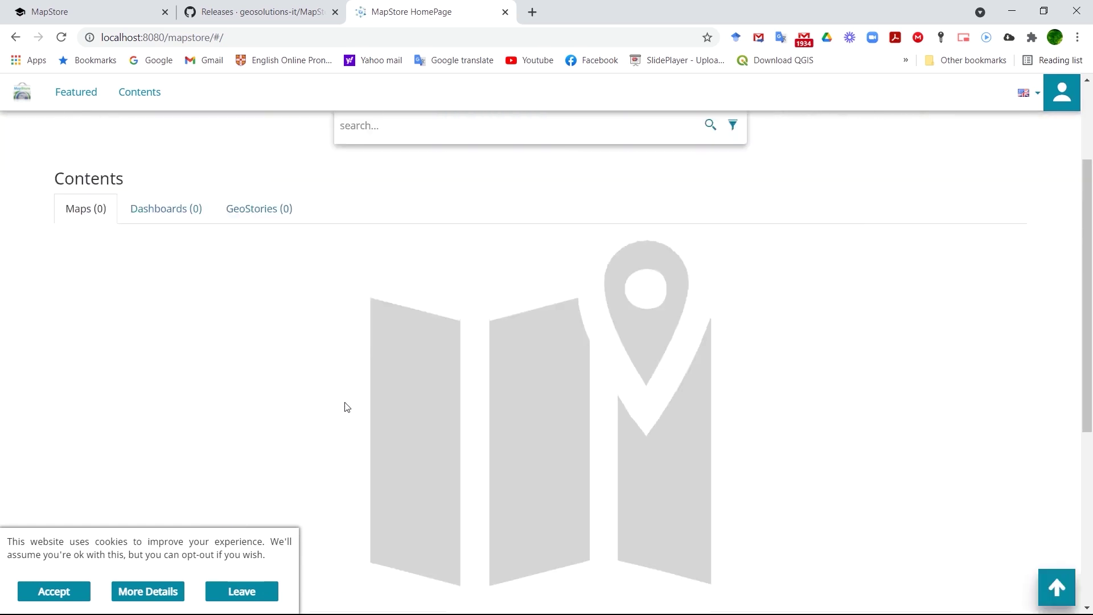
left_click(1061, 92)
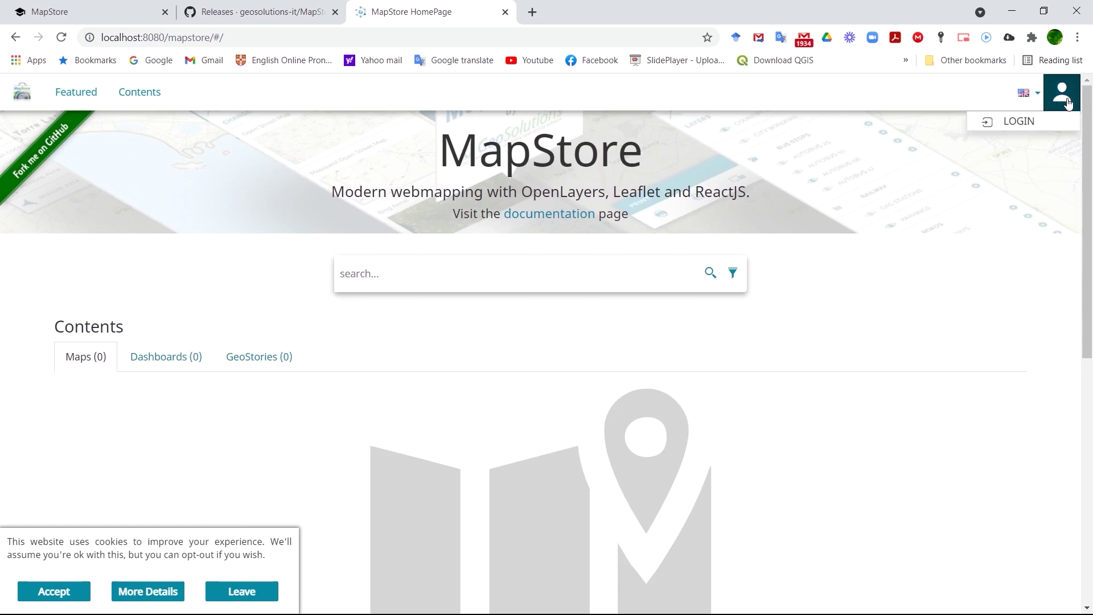
left_click(1022, 121)
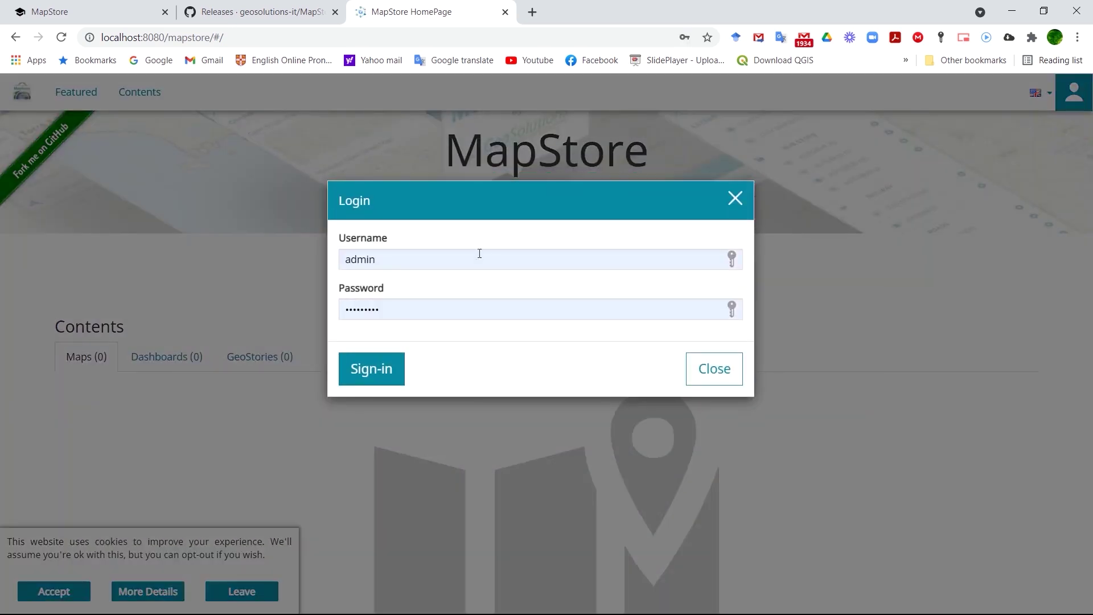
Enter the admin username and the account password, then sign in to MapStore.
left_click(432, 258)
key("BackSpace")
key("BackSpace")
key("BackSpace")
key("BackSpace")
key("BackSpace")
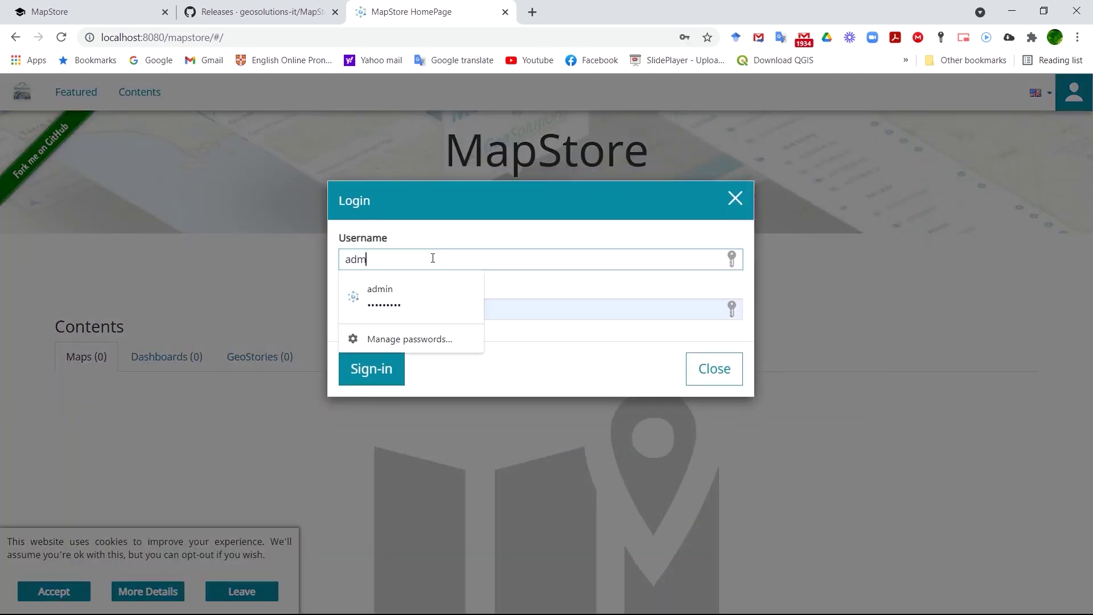
type("ad")
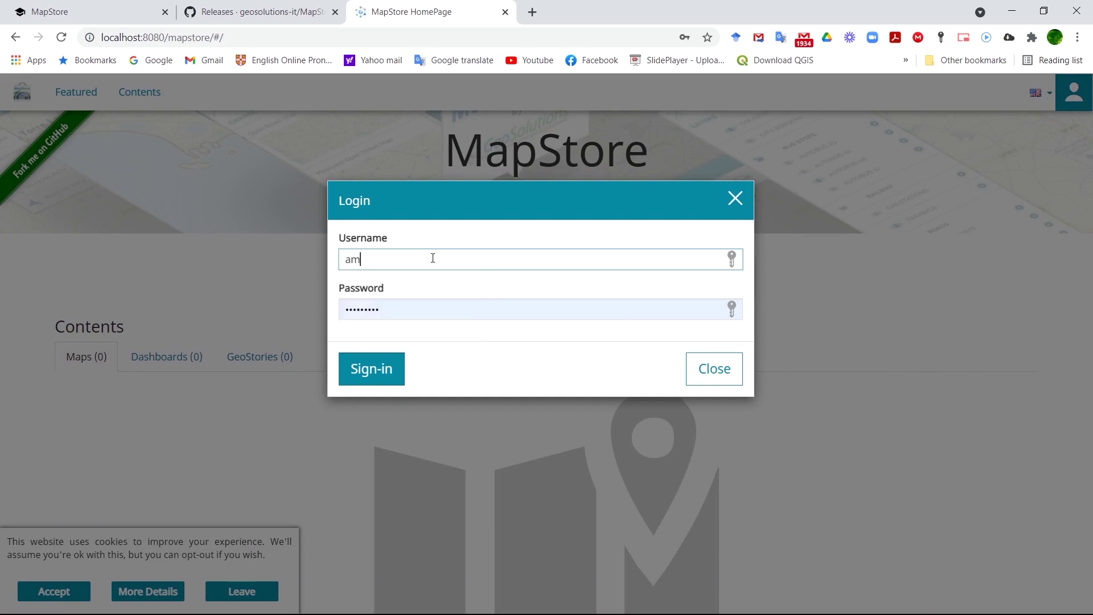
type("min")
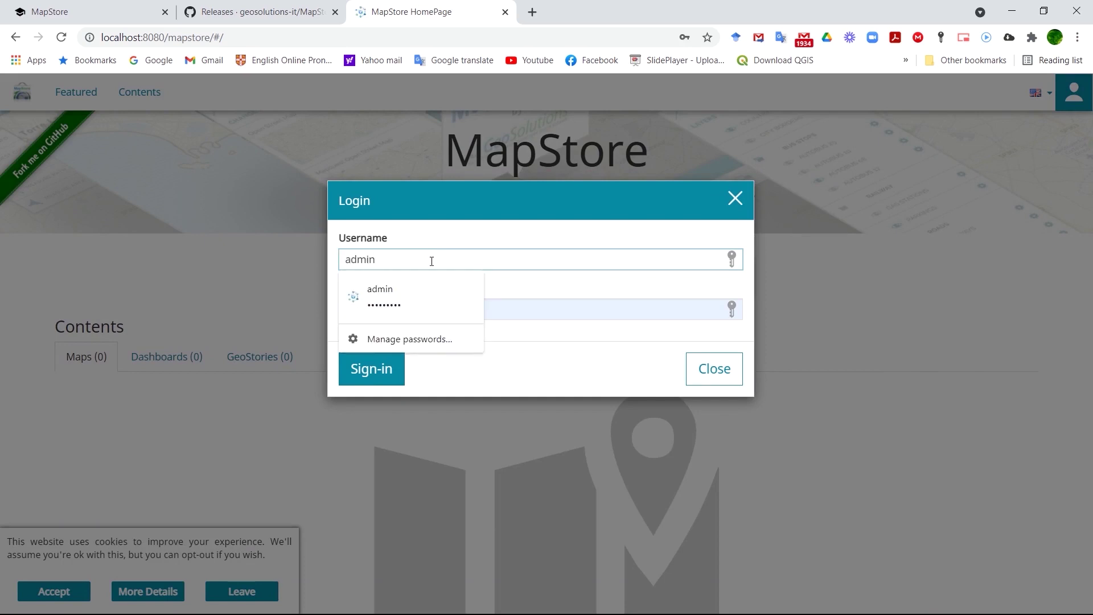
left_click(505, 305)
type("geoserver")
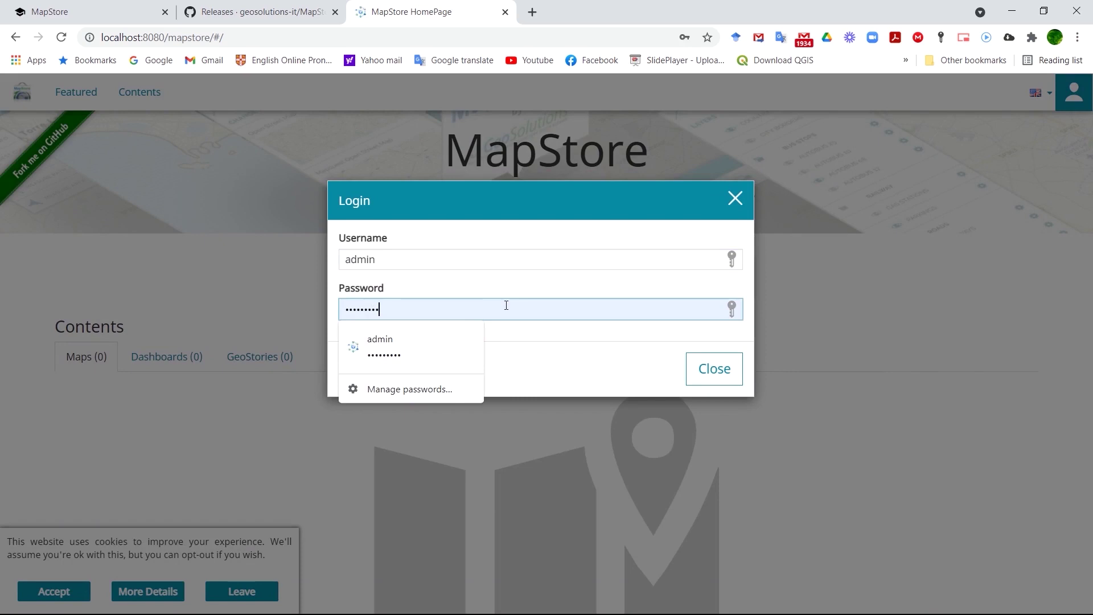
key("BackSpace")
key("BackSpace")
key("BackSpace")
key("BackSpace")
key("BackSpace")
key("BackSpace")
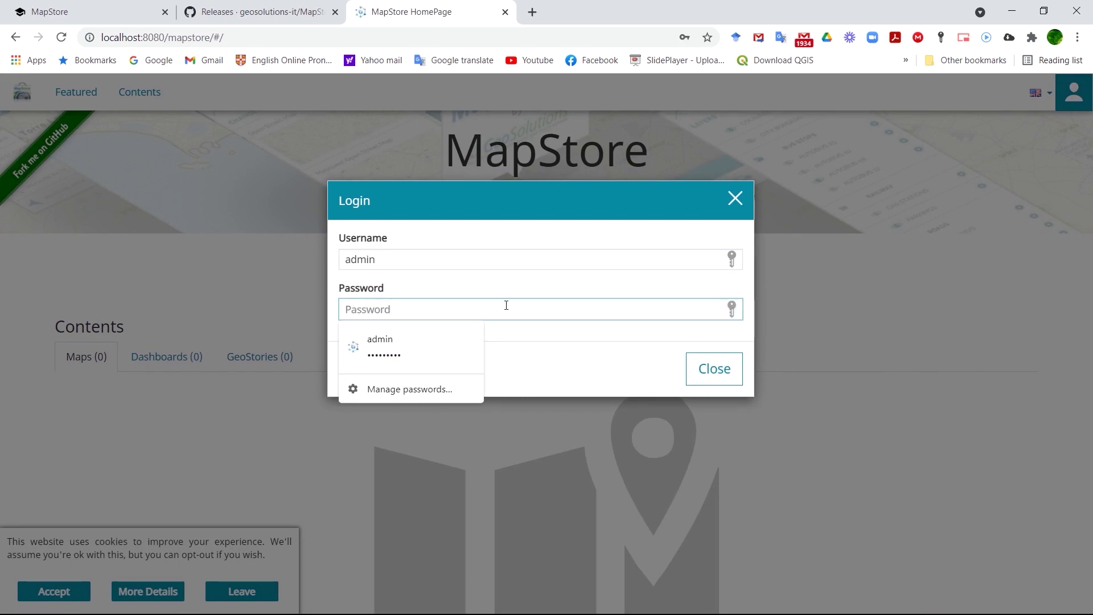
type("g")
left_click(629, 366)
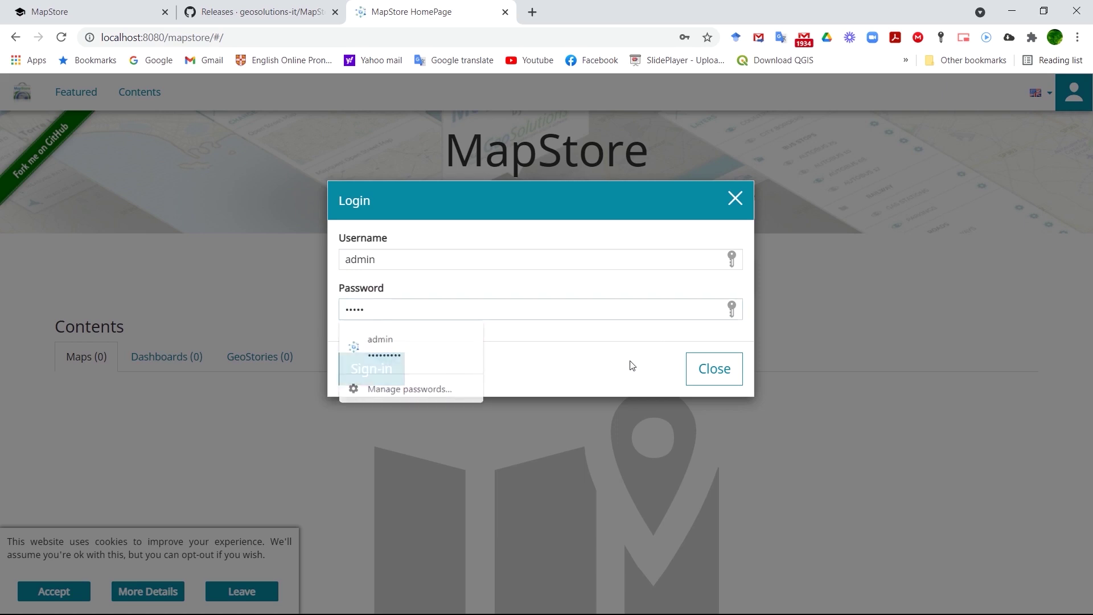
left_click(377, 373)
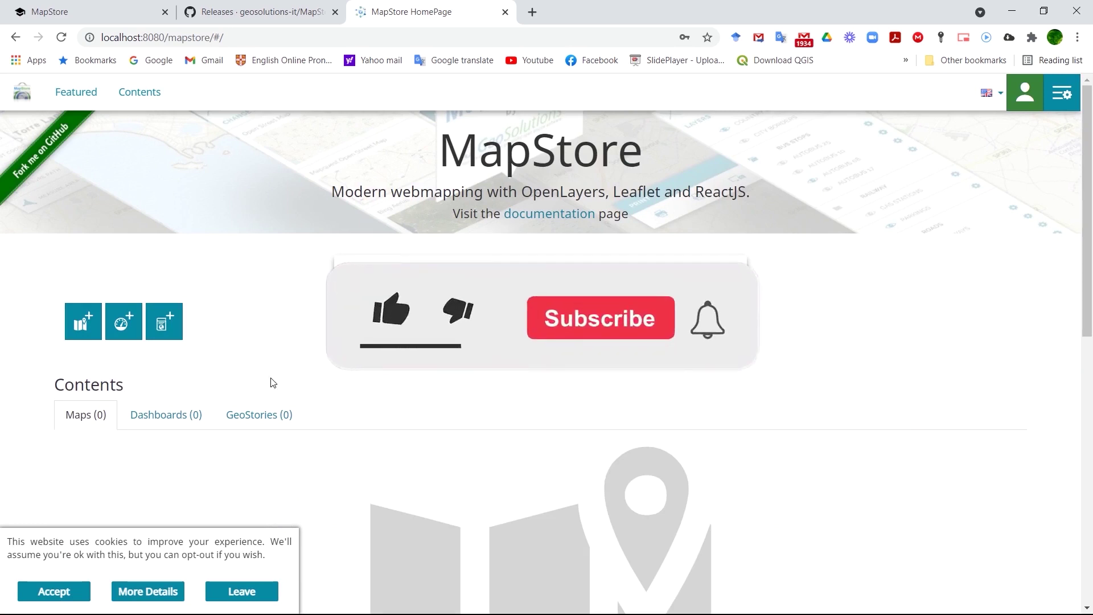
Create a new map, block the location request, and pan and zoom the OpenStreetMap view of Europe.
left_click(83, 331)
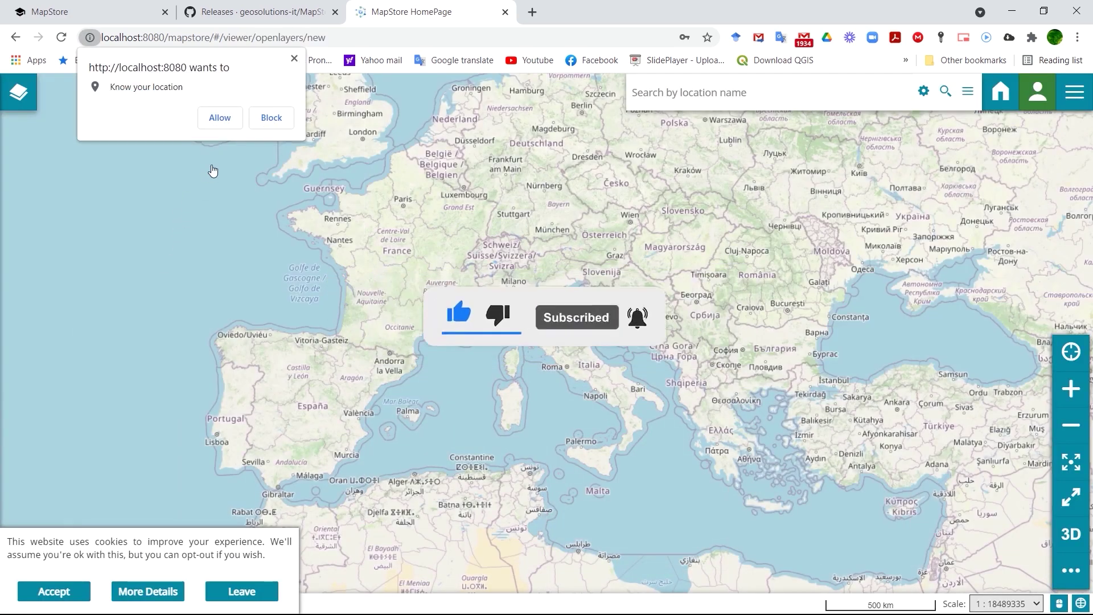
left_click(272, 117)
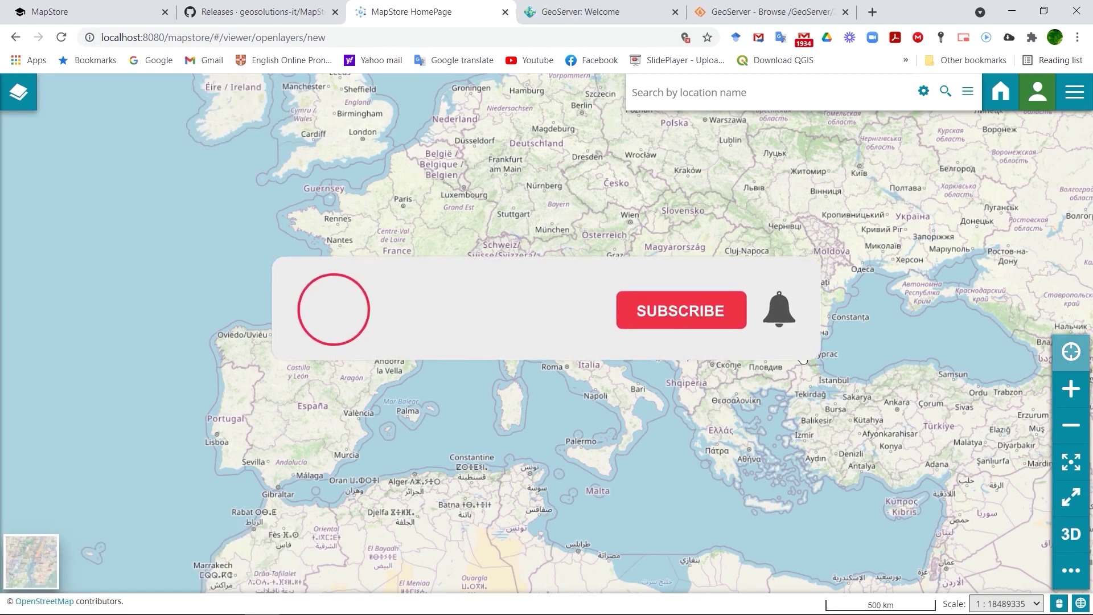
left_click_drag(917, 408, 611, 401)
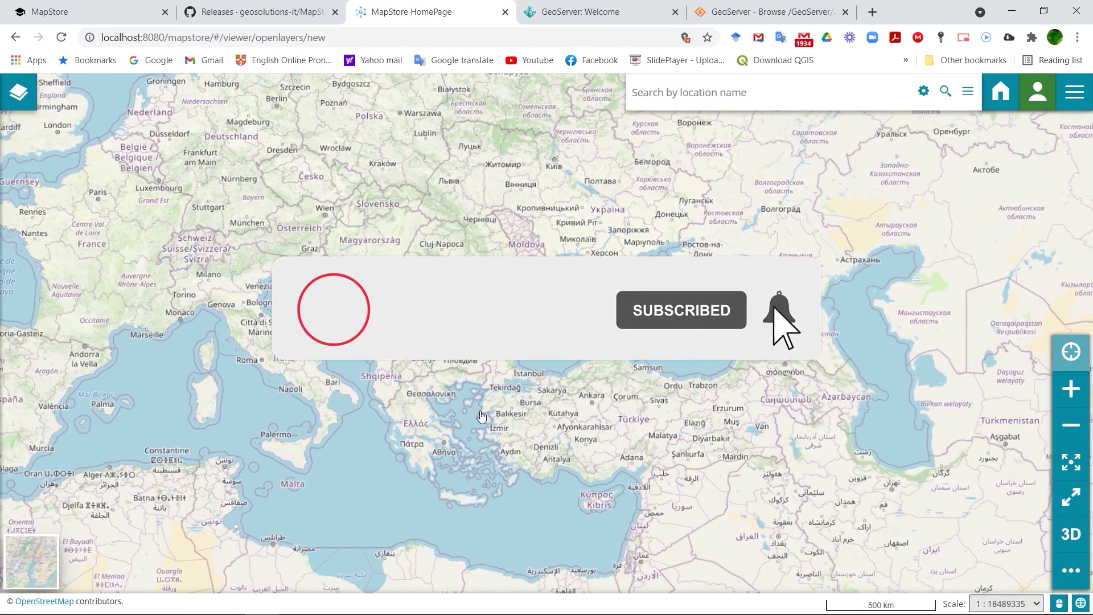
scroll(481, 416, "up", 1)
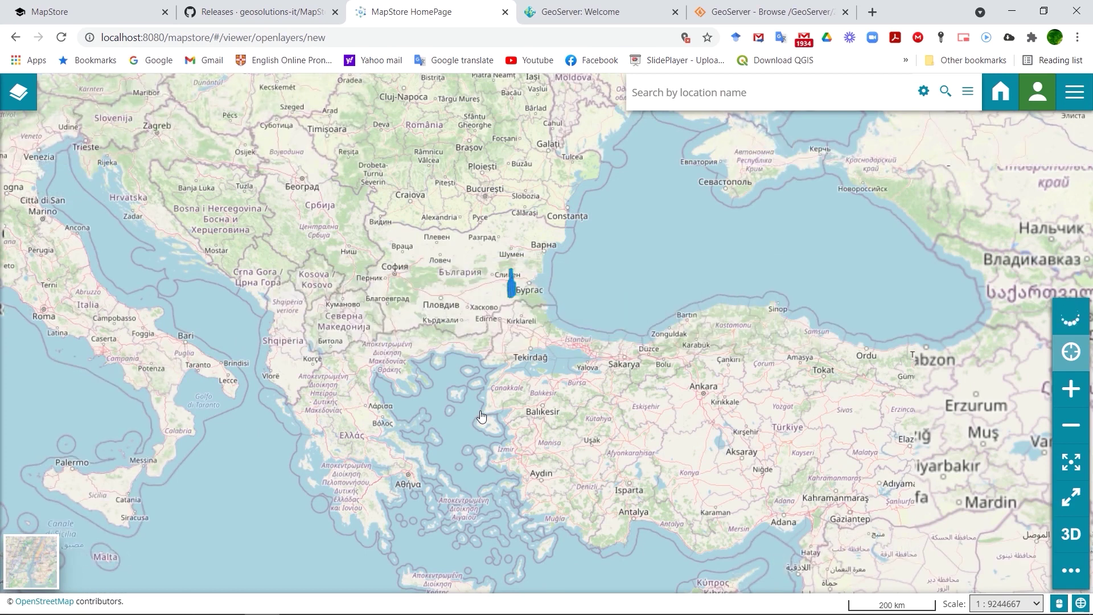
scroll(481, 415, "down", 2)
scroll(481, 416, "up", 1)
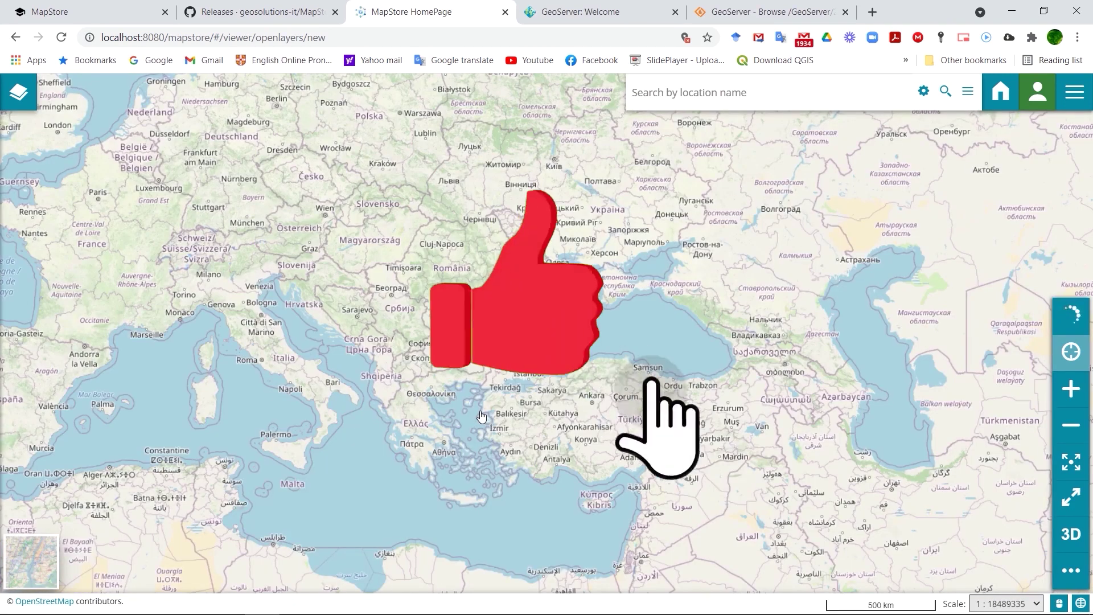